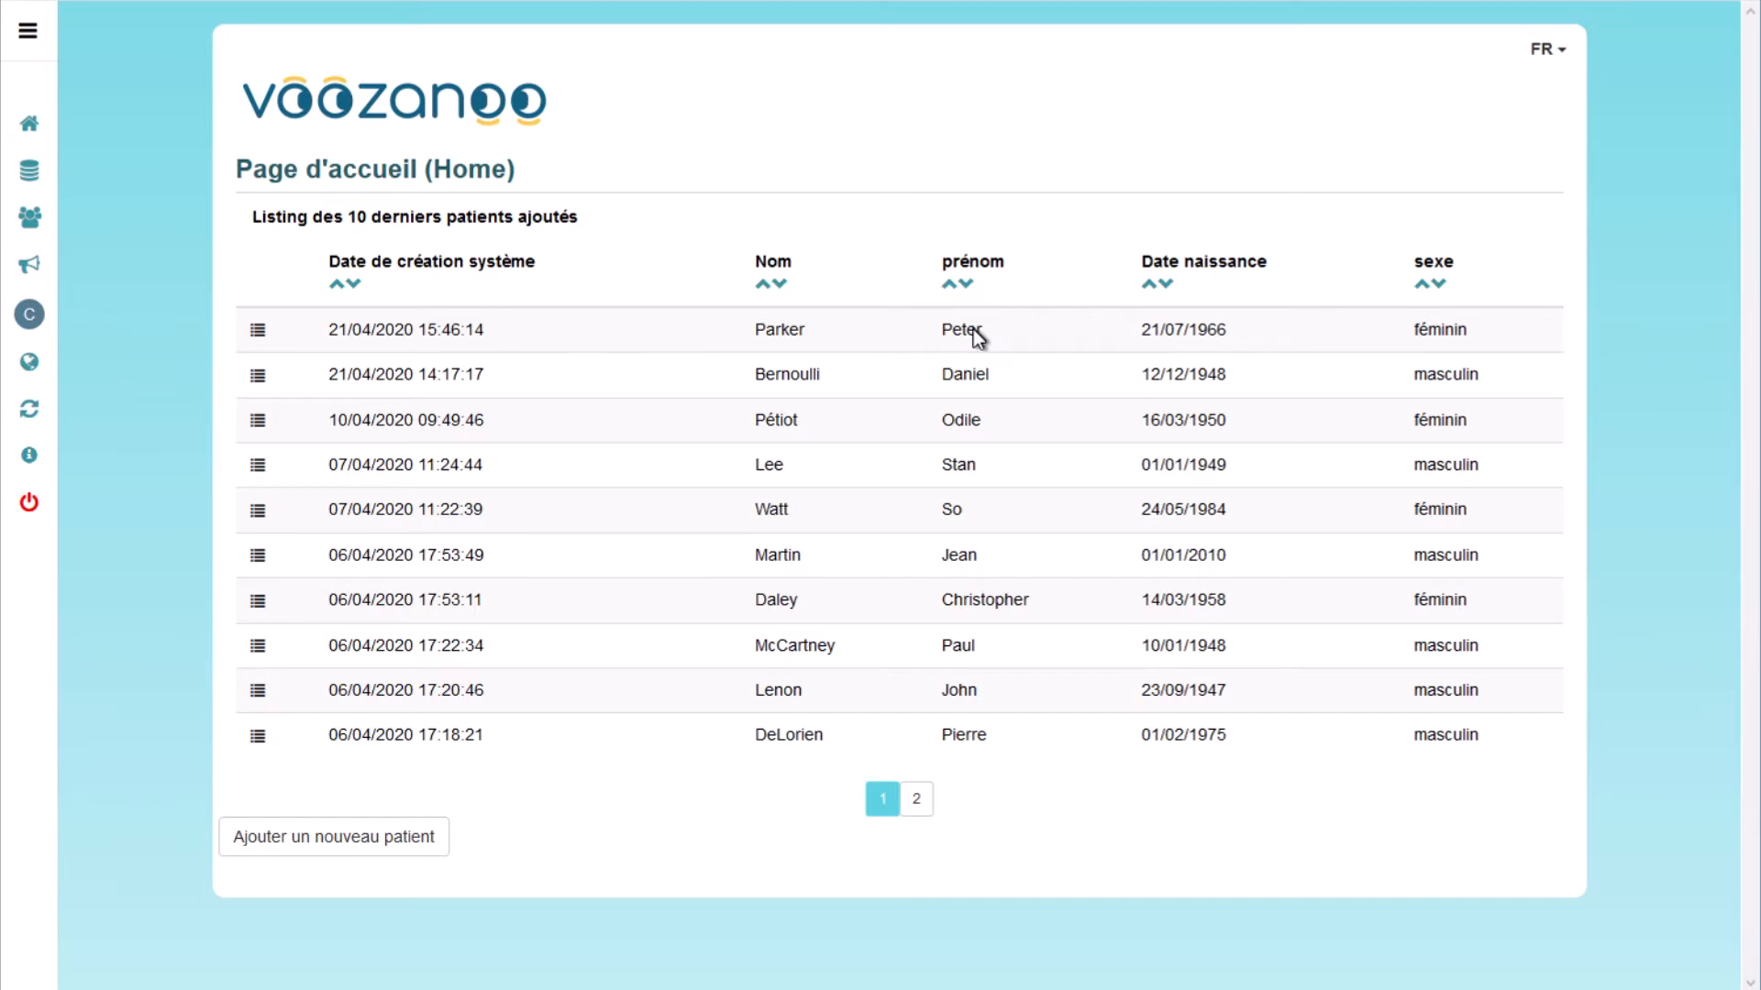
Step: Edit the third patient's record, answer Oui on page 2, save, and start a new visit
left_click(256, 423)
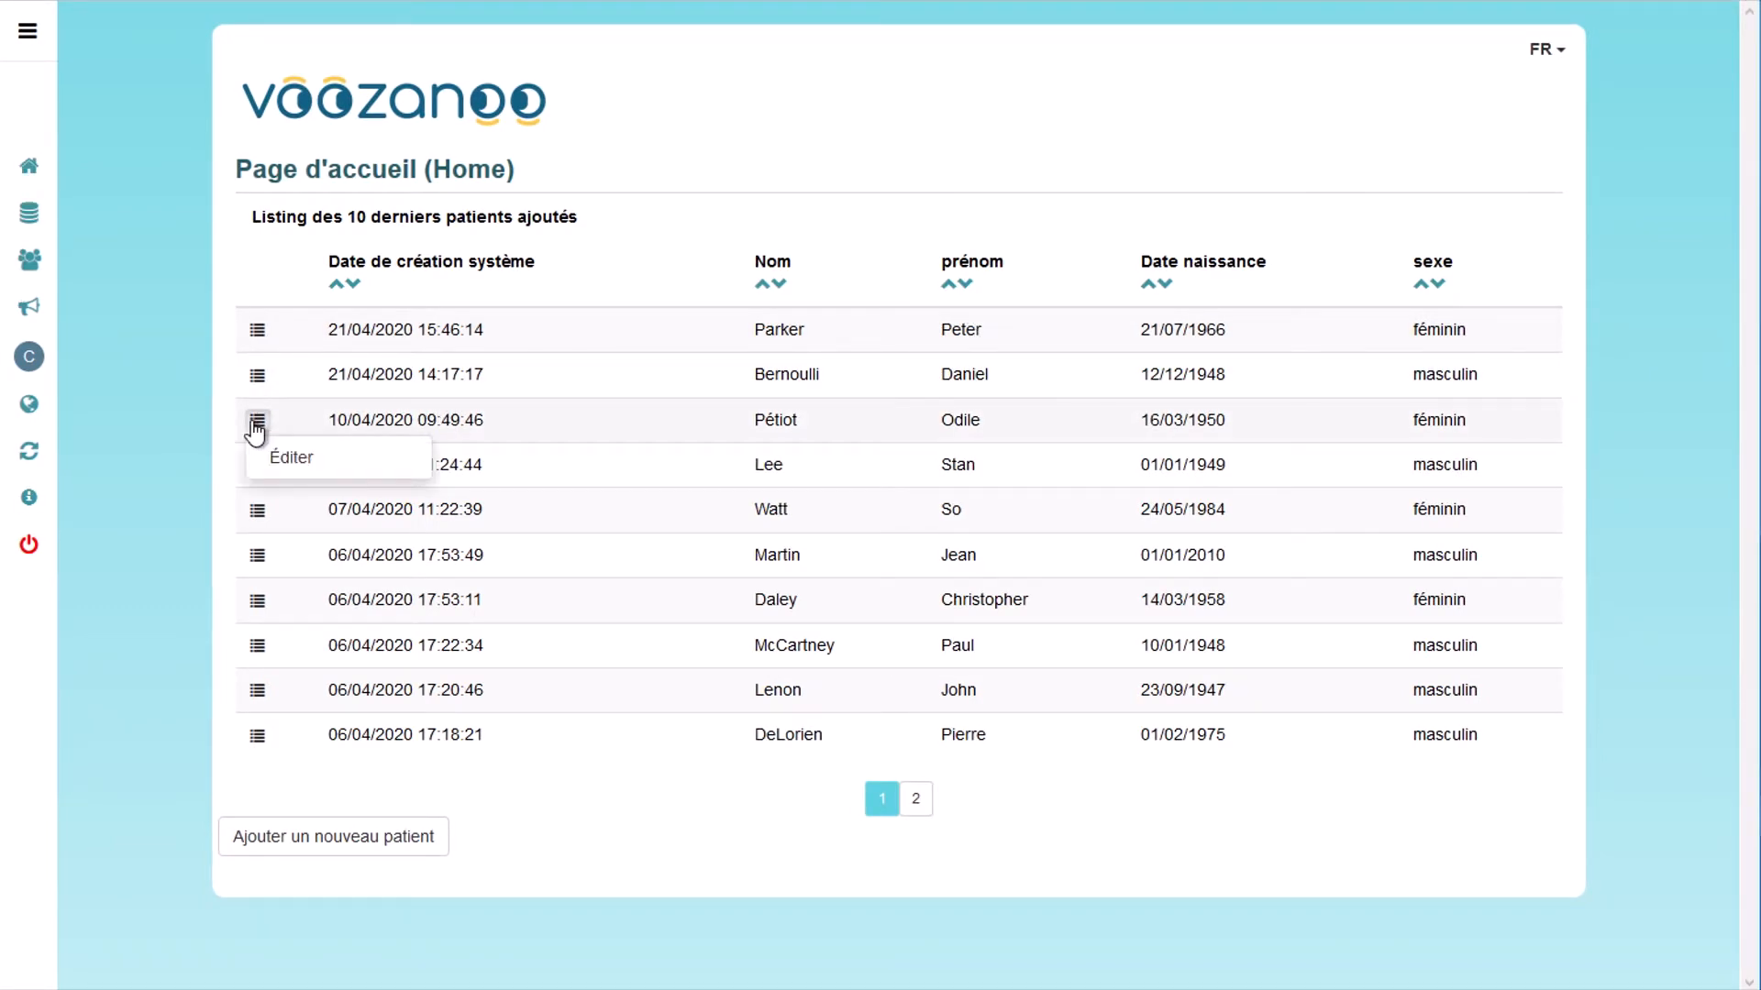
left_click(293, 469)
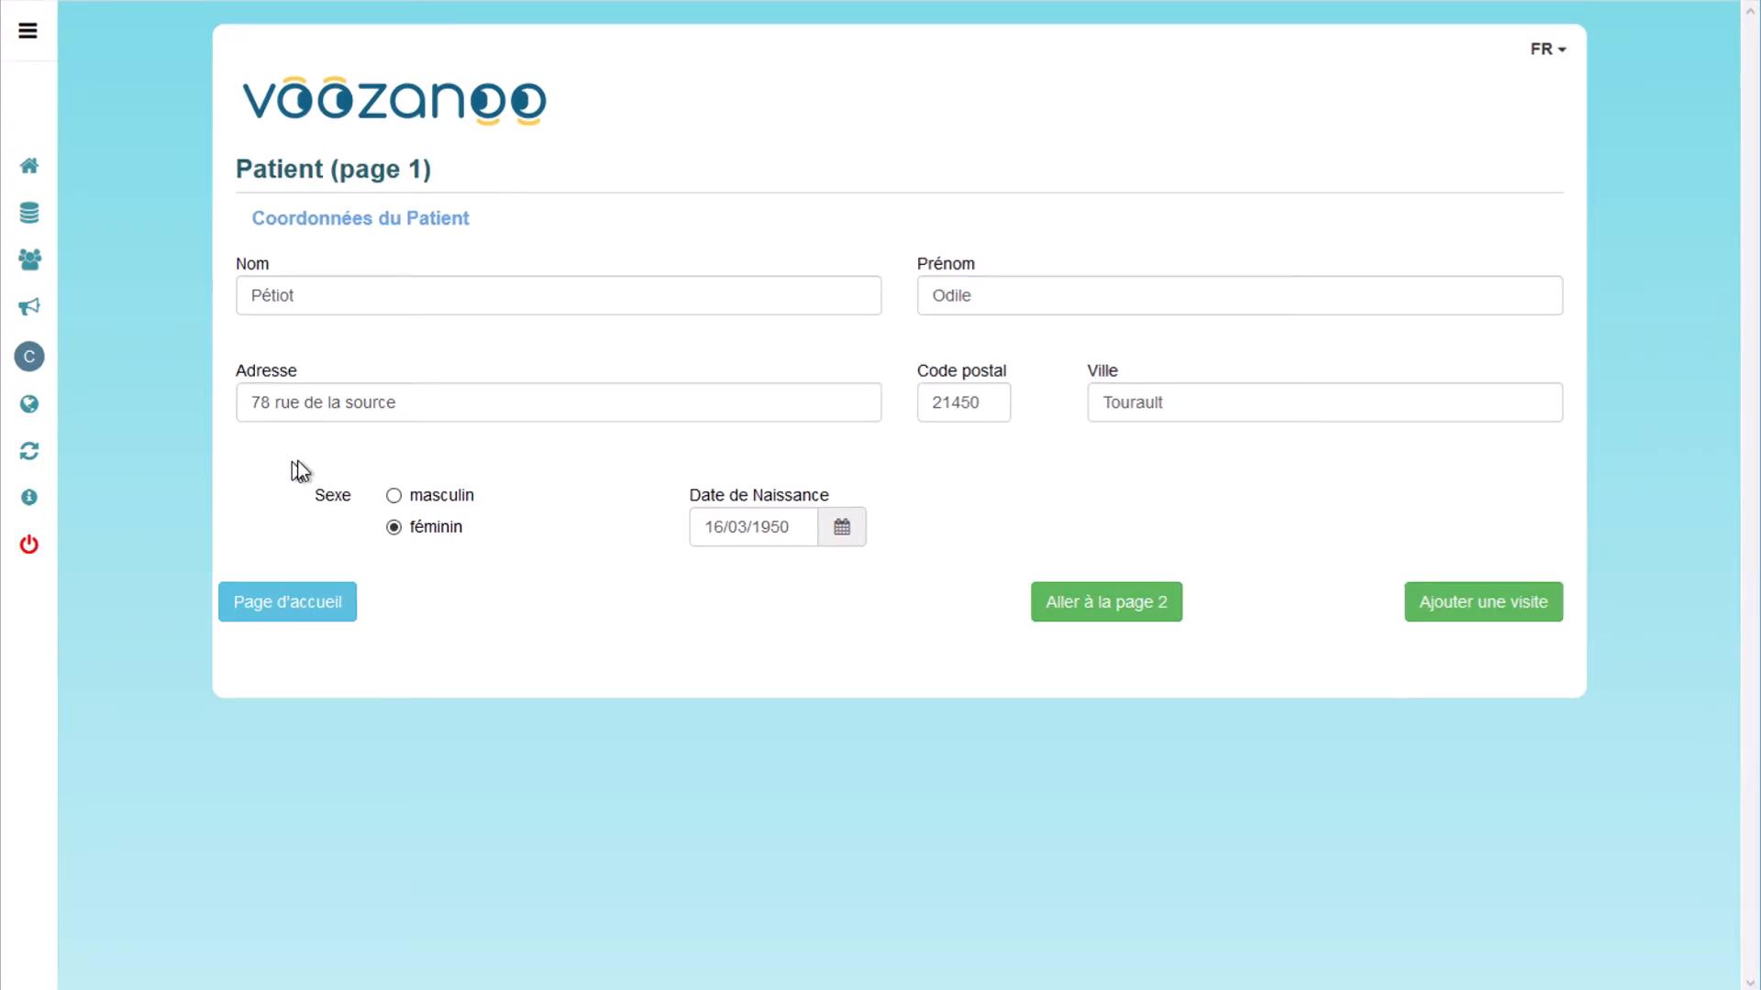
left_click(1089, 605)
left_click(1089, 602)
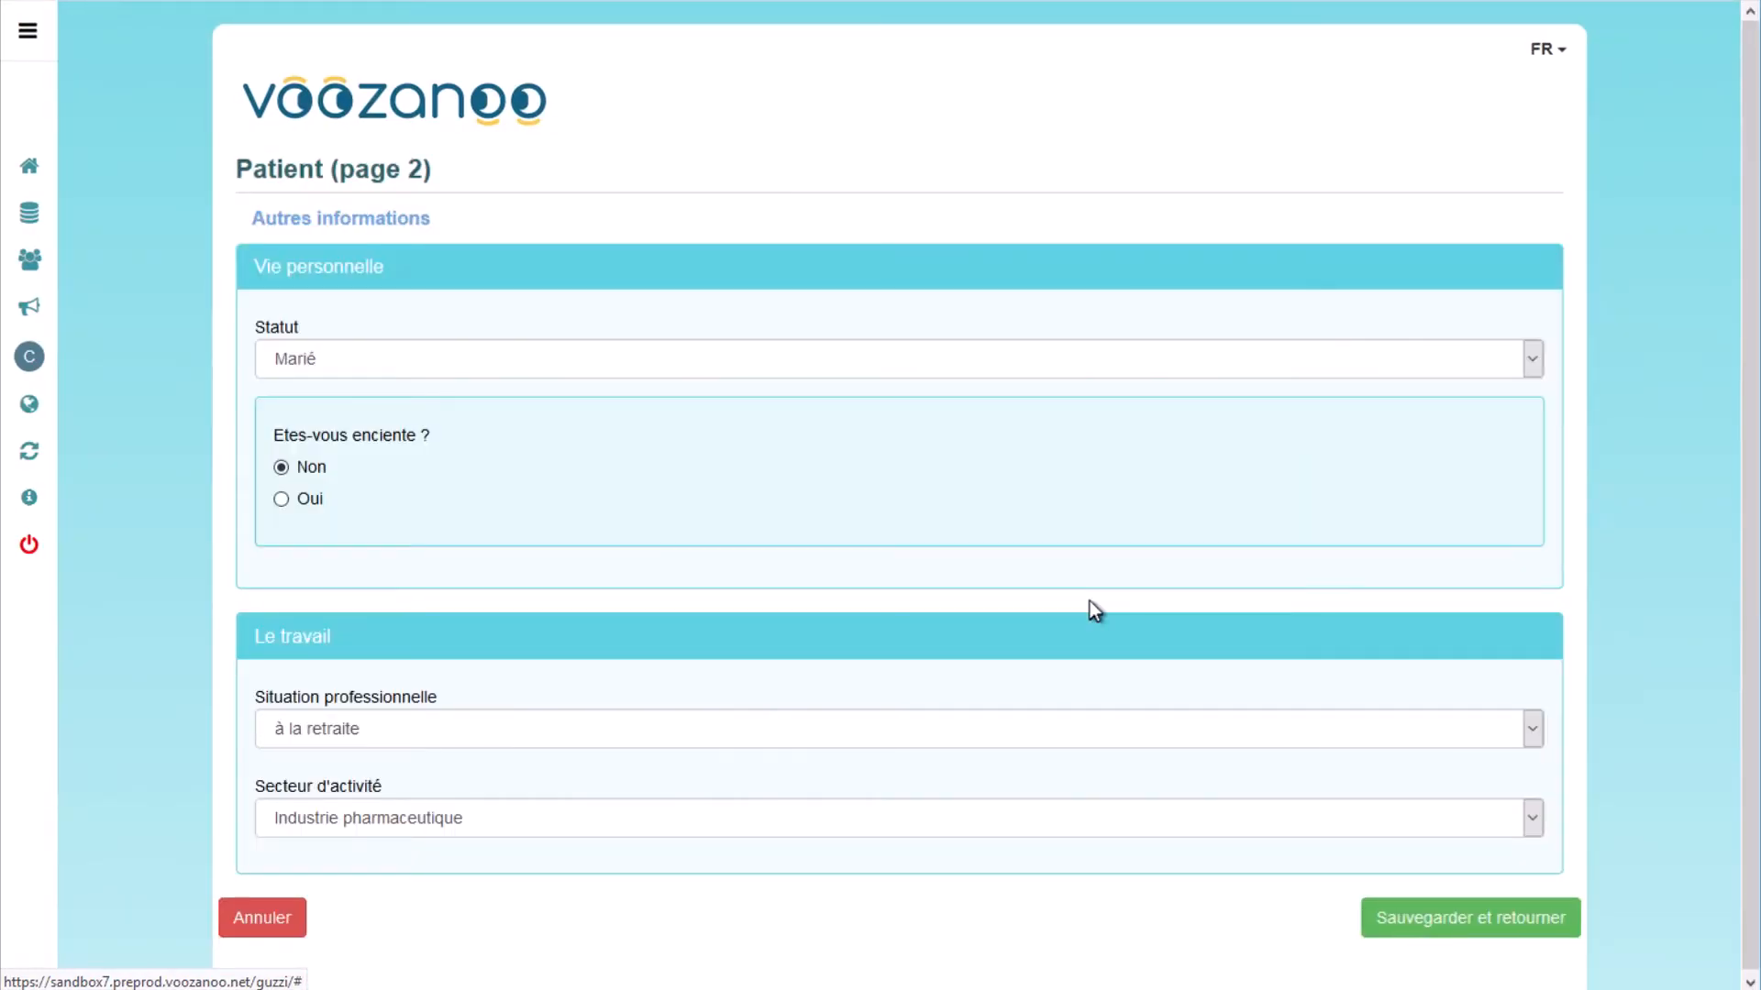
left_click(280, 499)
left_click(1439, 917)
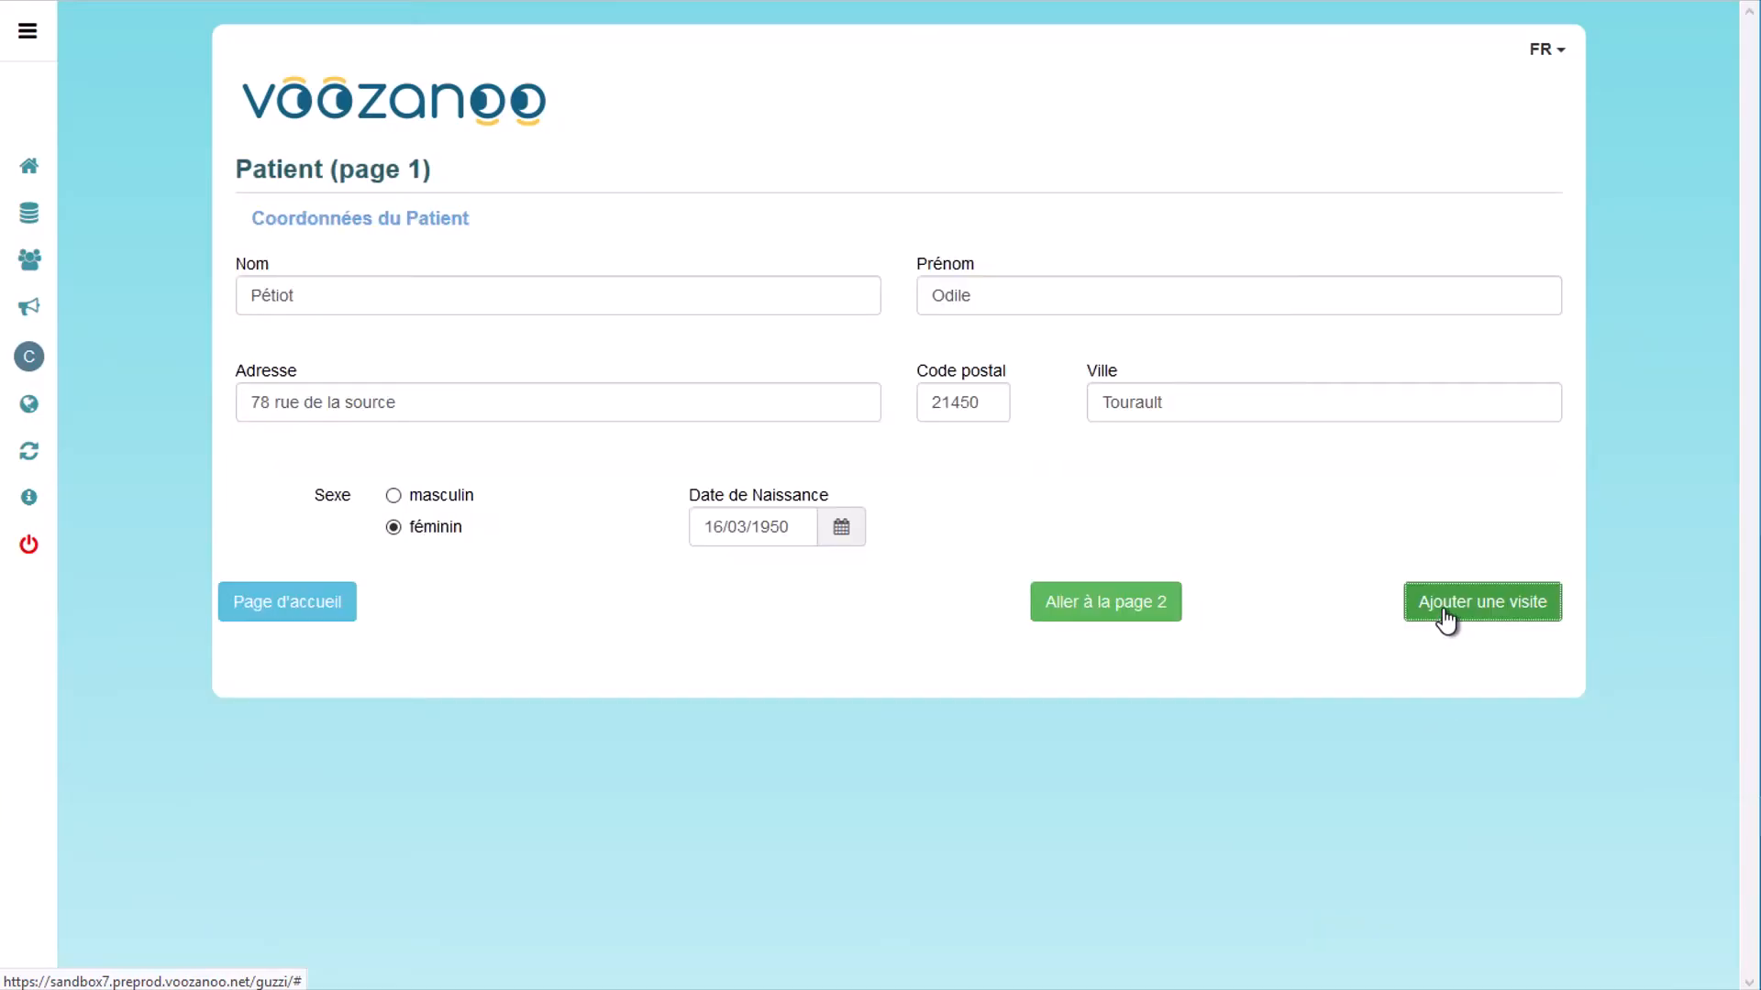
left_click(1444, 608)
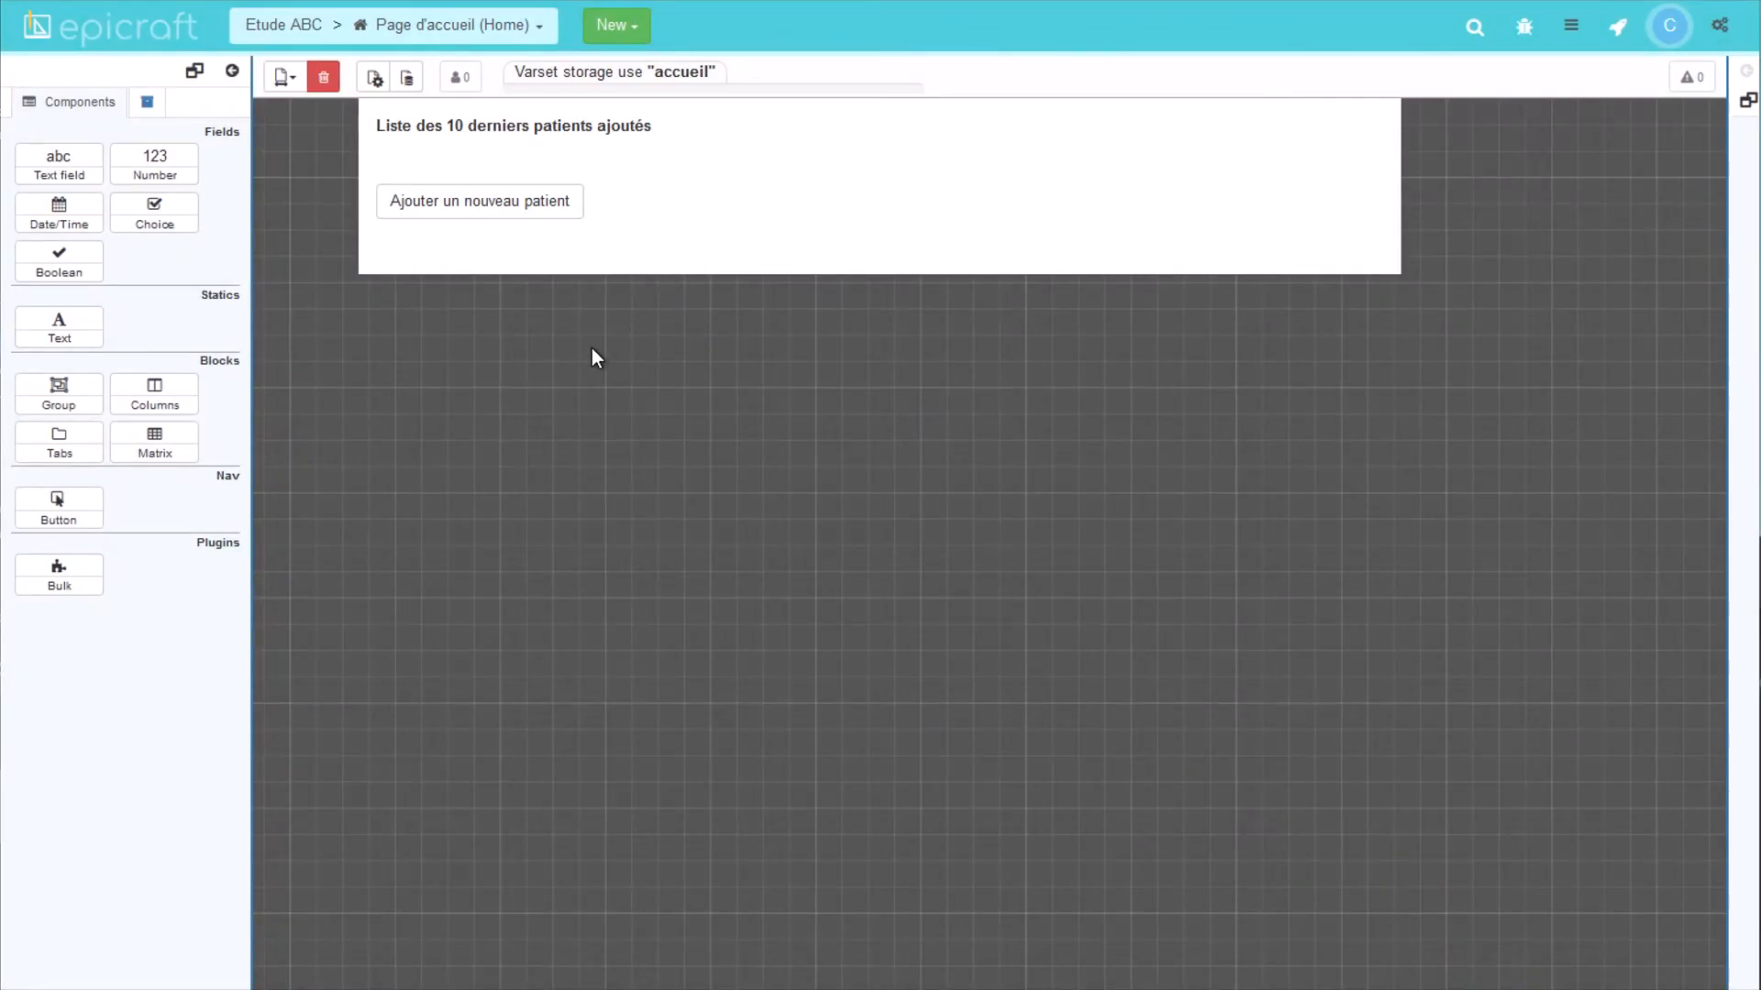
Step: Open the home page's data sources and start adding a new one
left_click(408, 80)
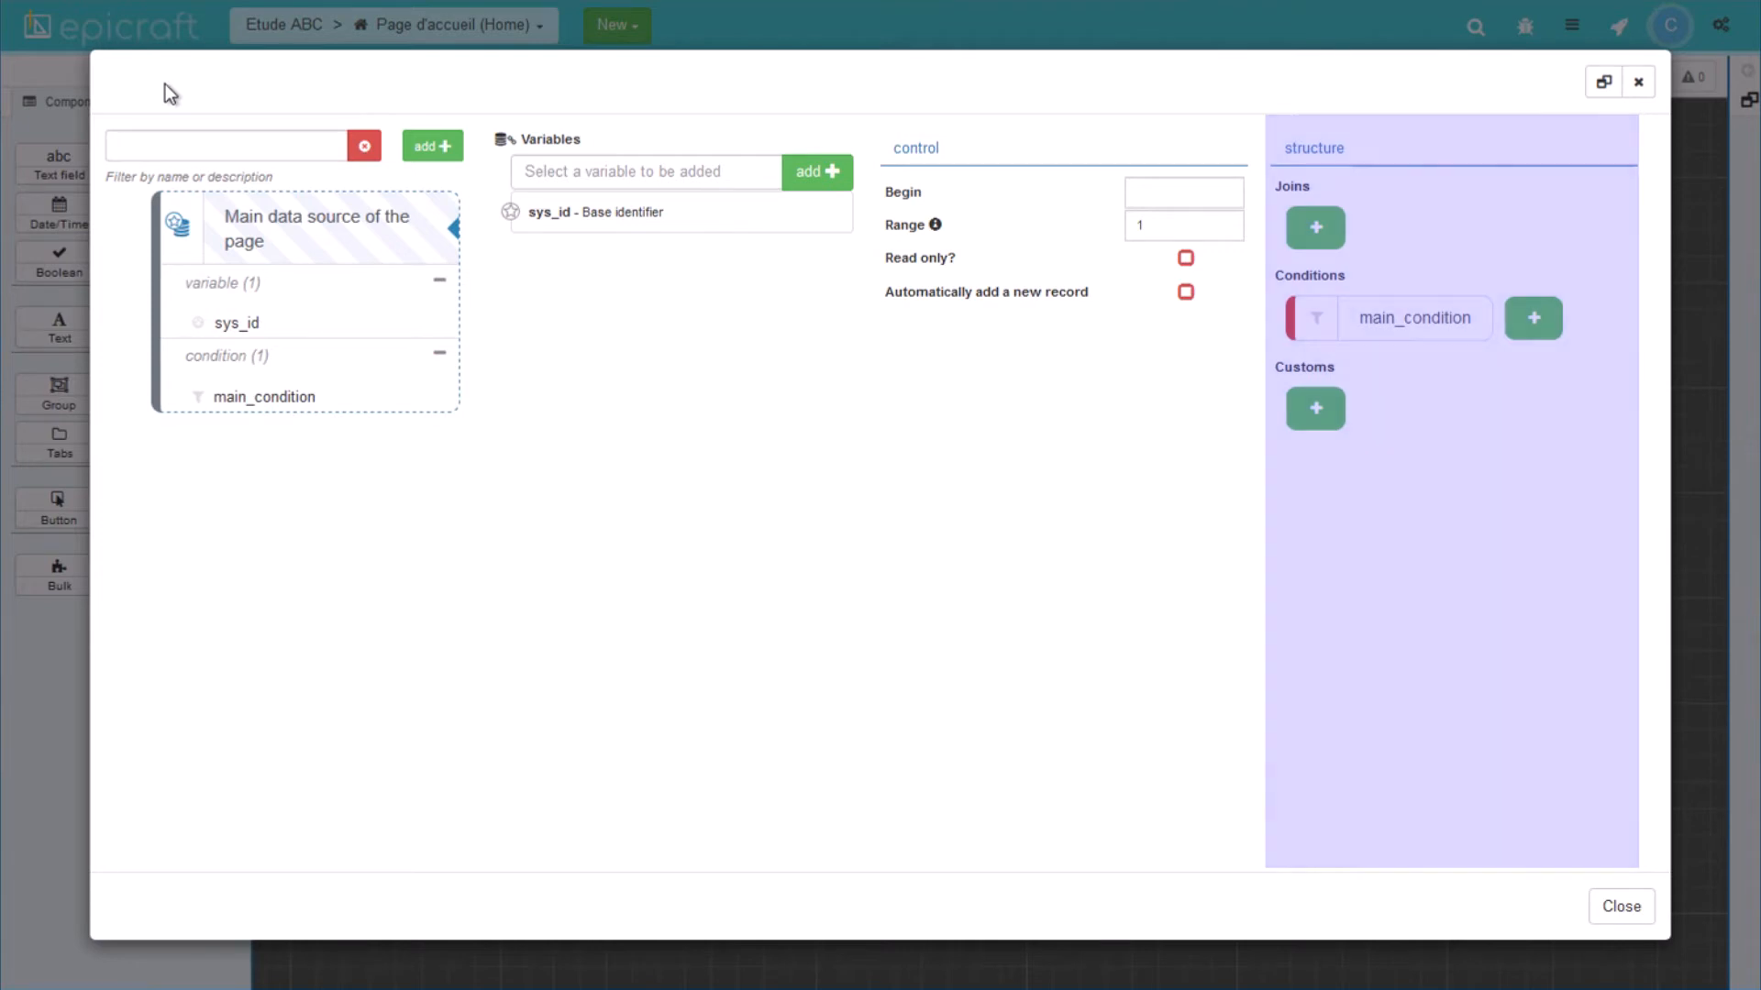
left_click(436, 147)
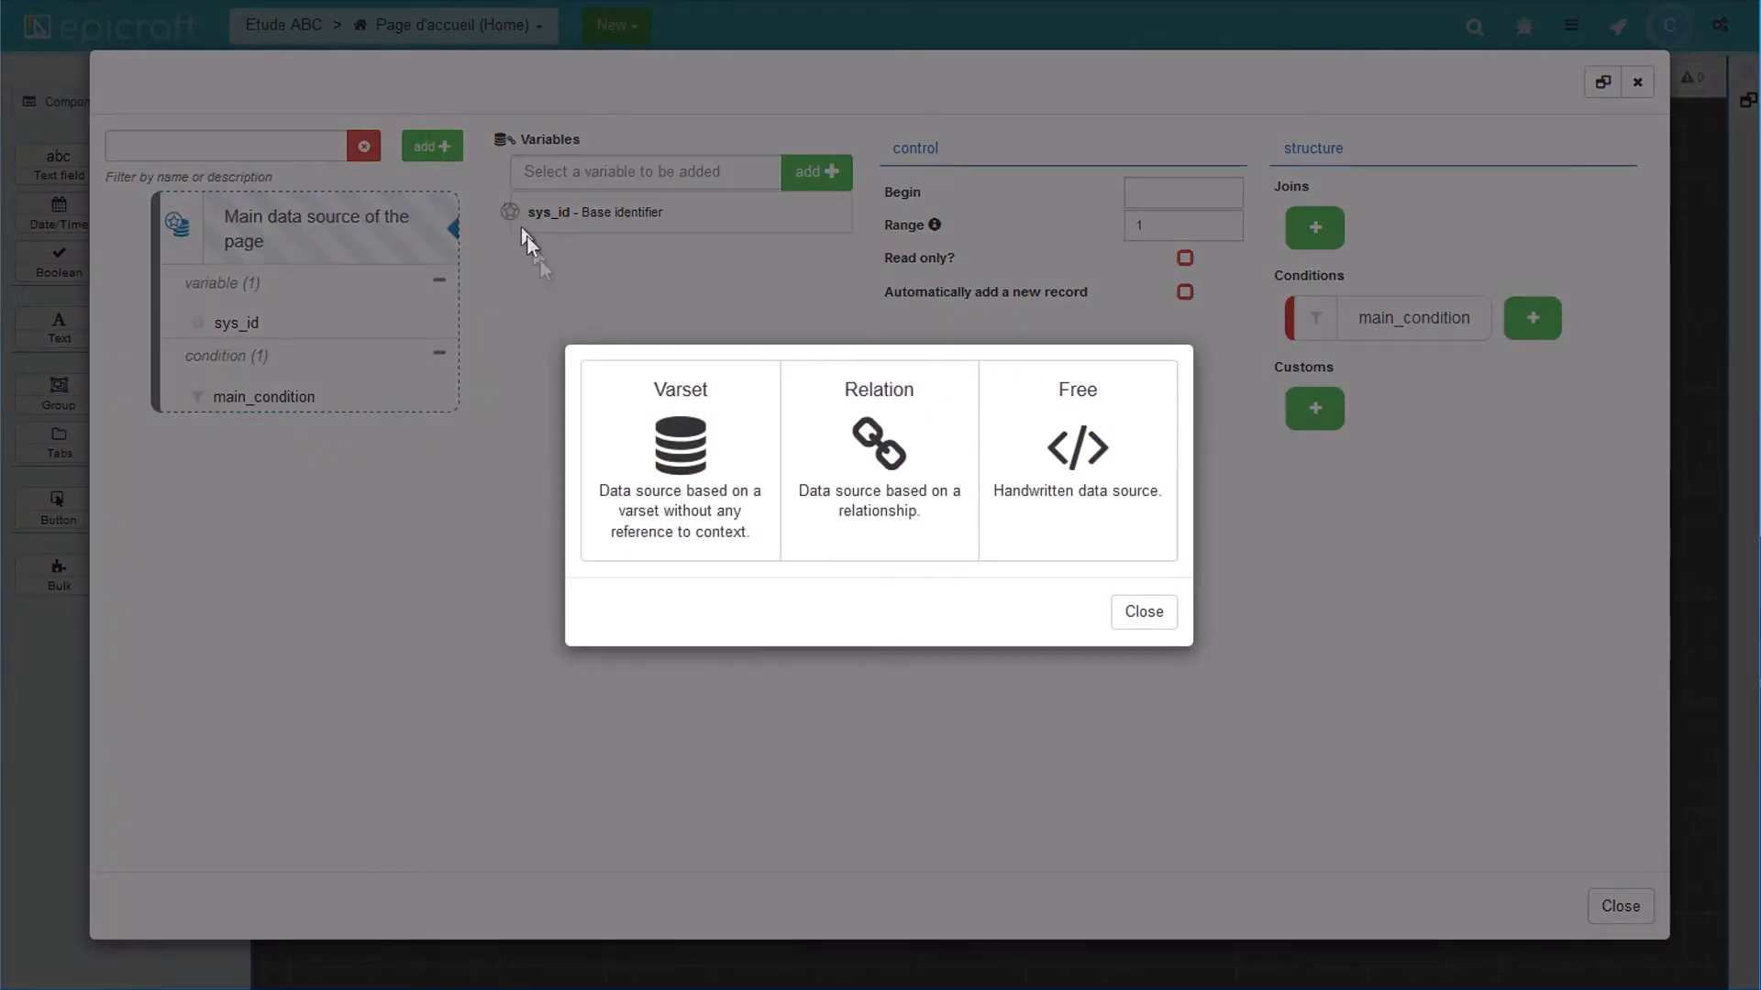
Step: Create a Varset data source from patient labelled 'Les Patients', with technical name les_patients
left_click(686, 459)
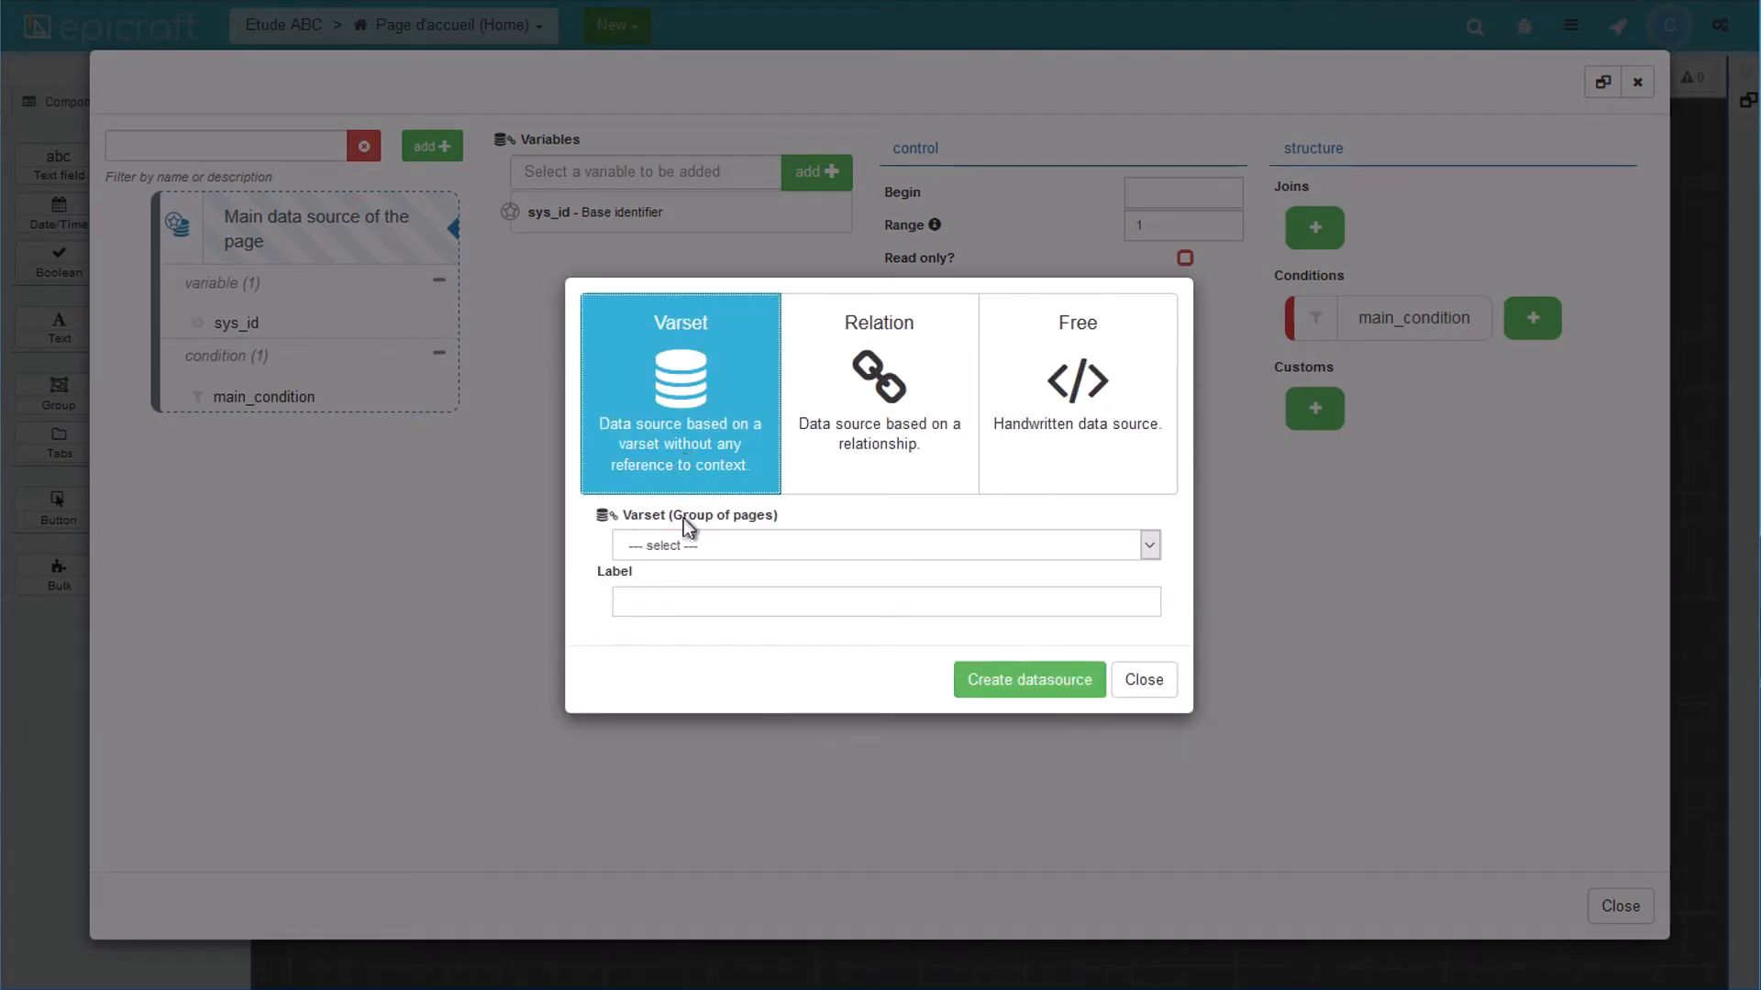
left_click(690, 545)
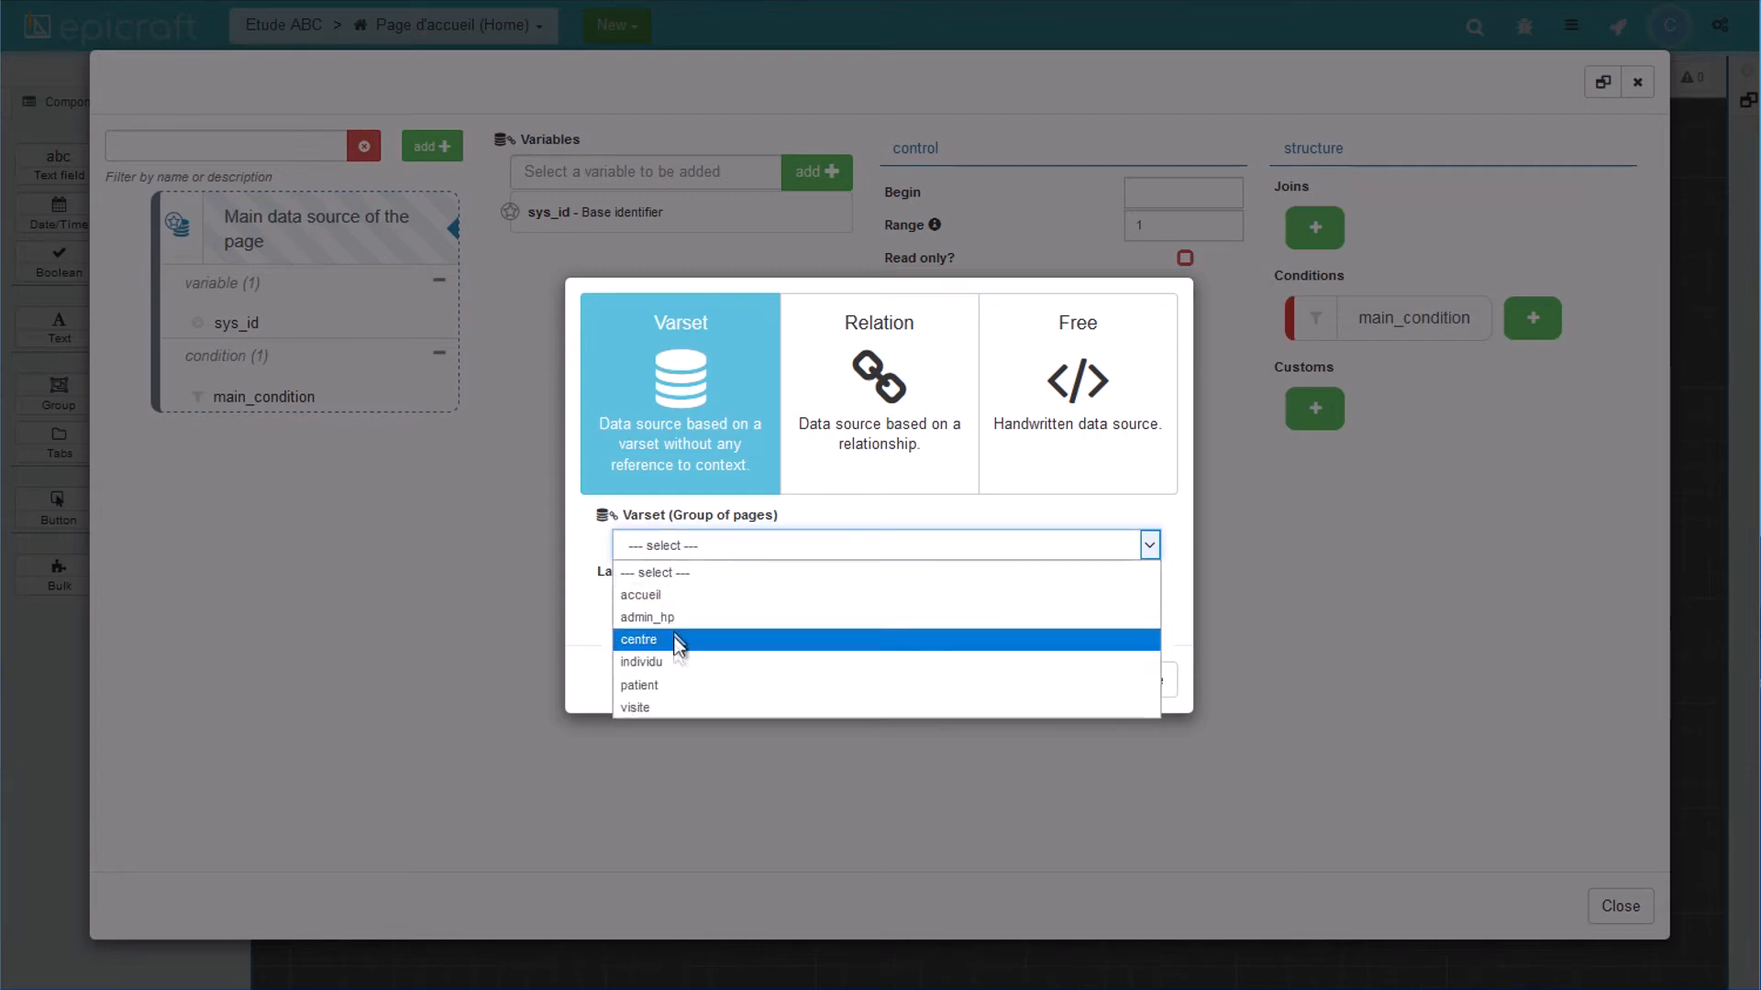
left_click(674, 686)
type("Les Patients")
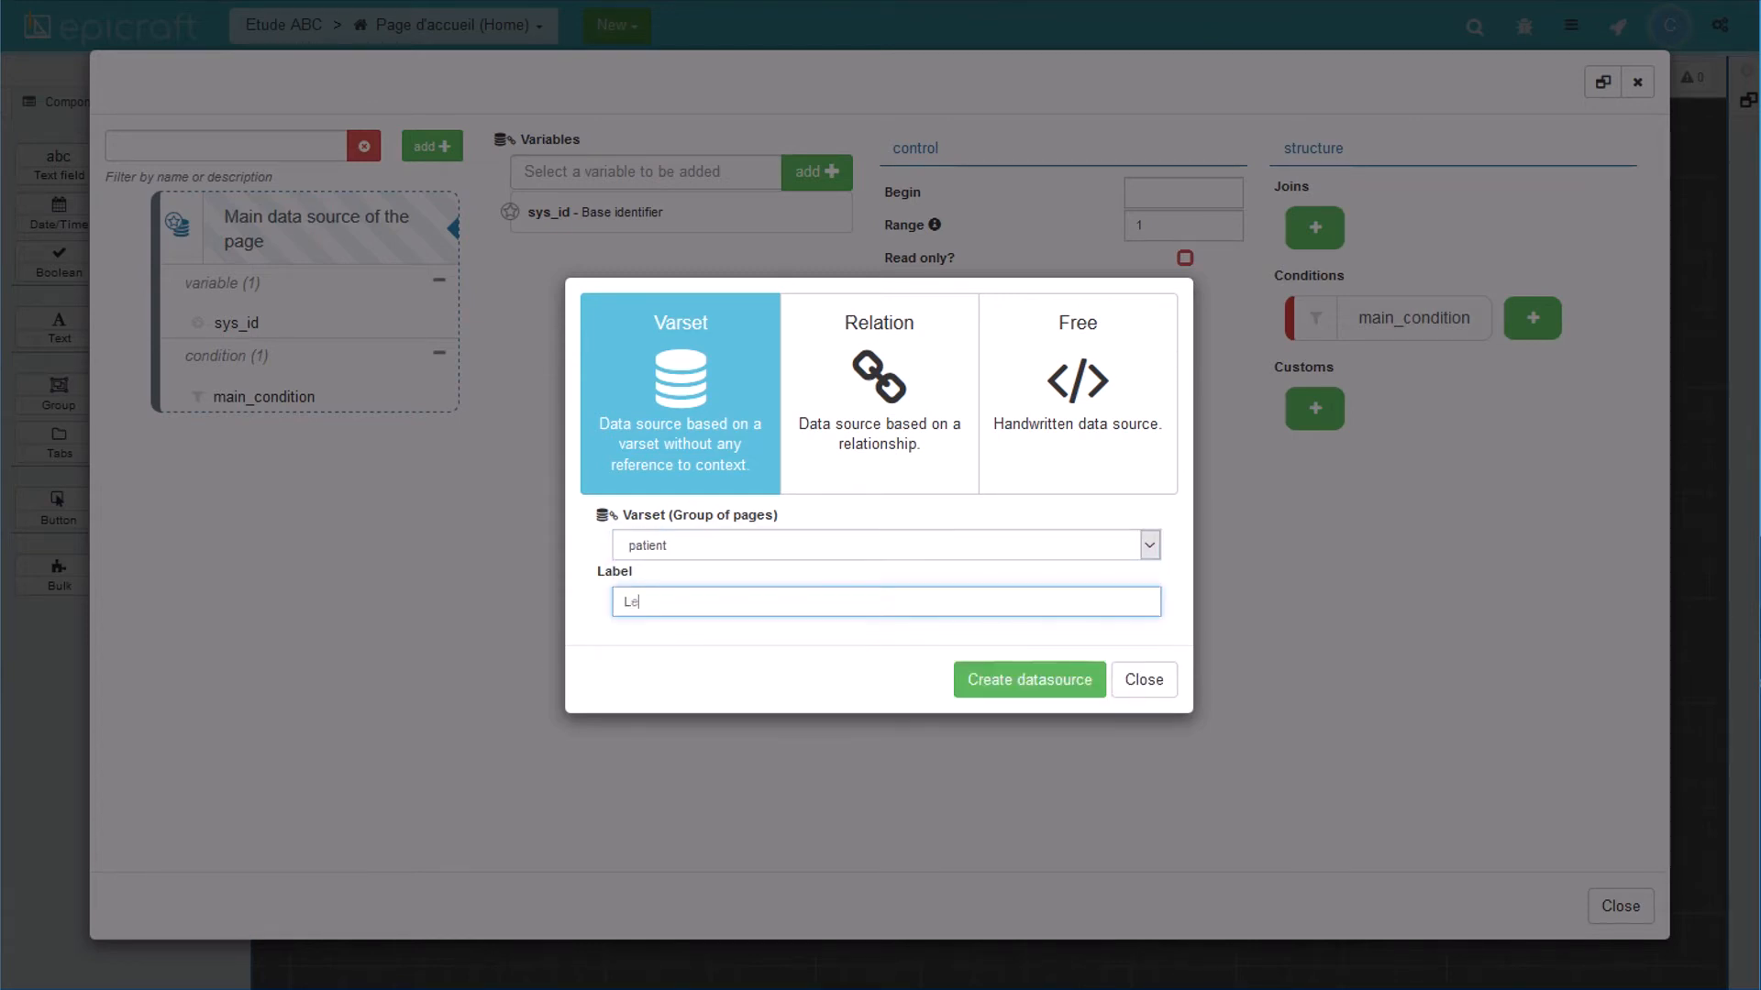
left_click(1027, 683)
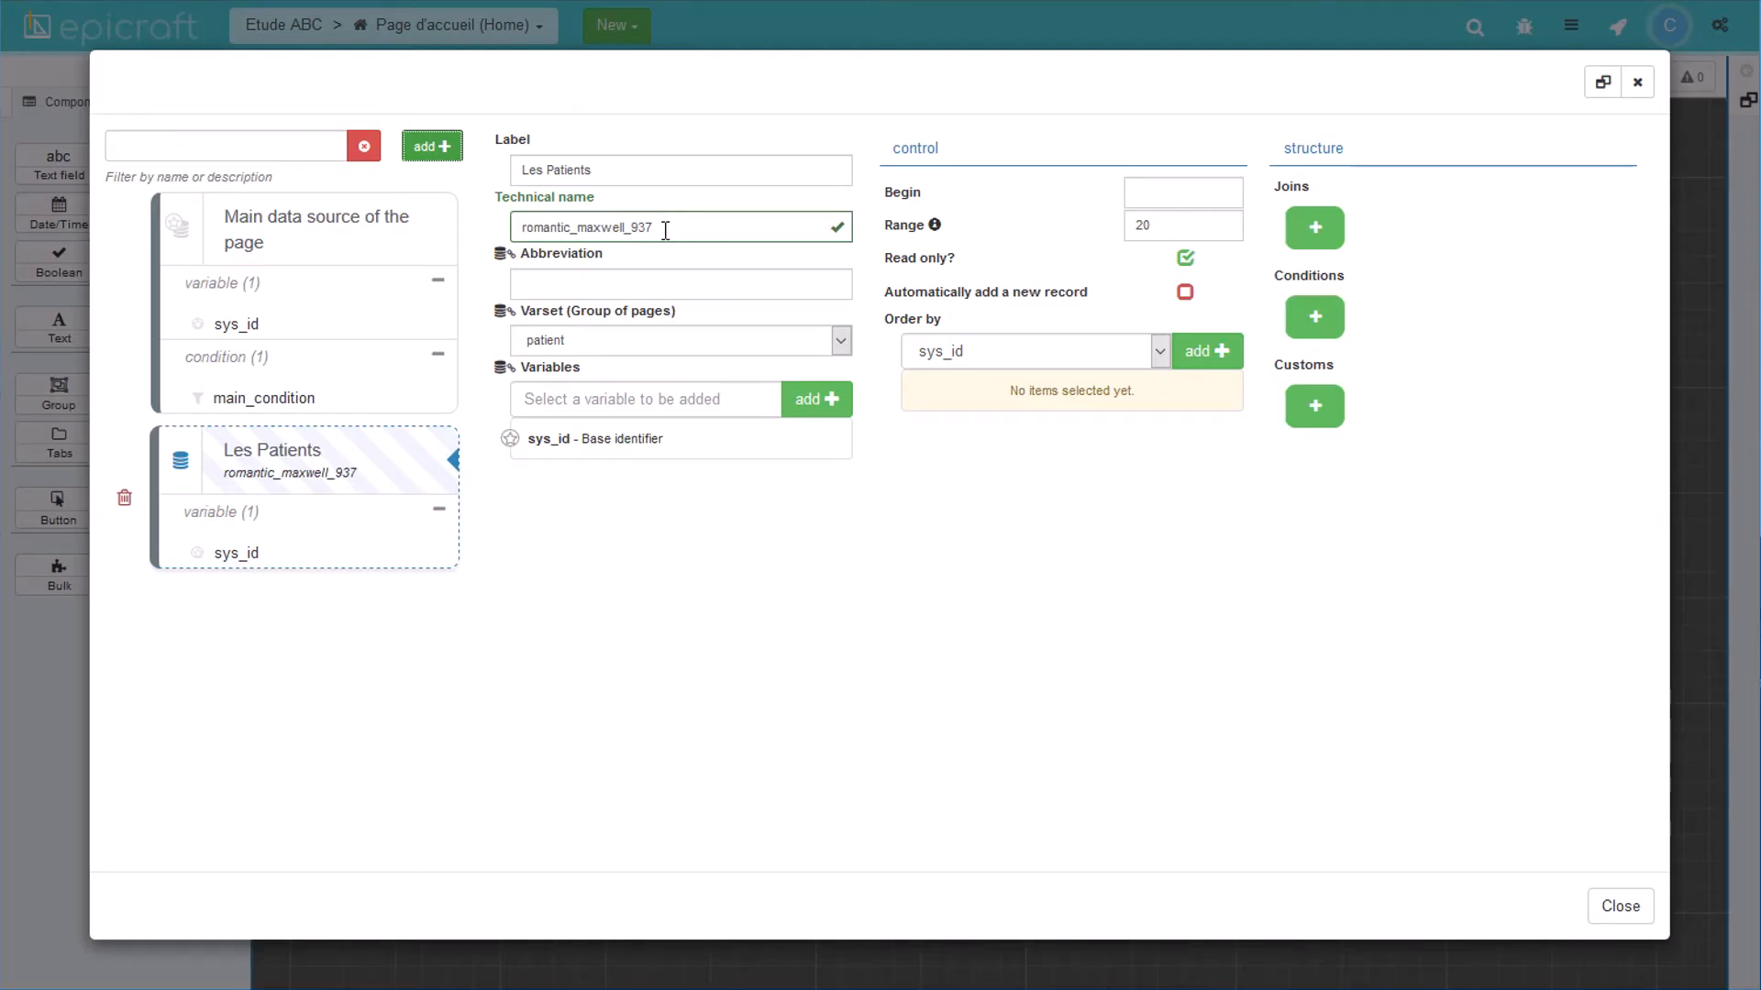
left_click_drag(669, 228, 499, 228)
type("les")
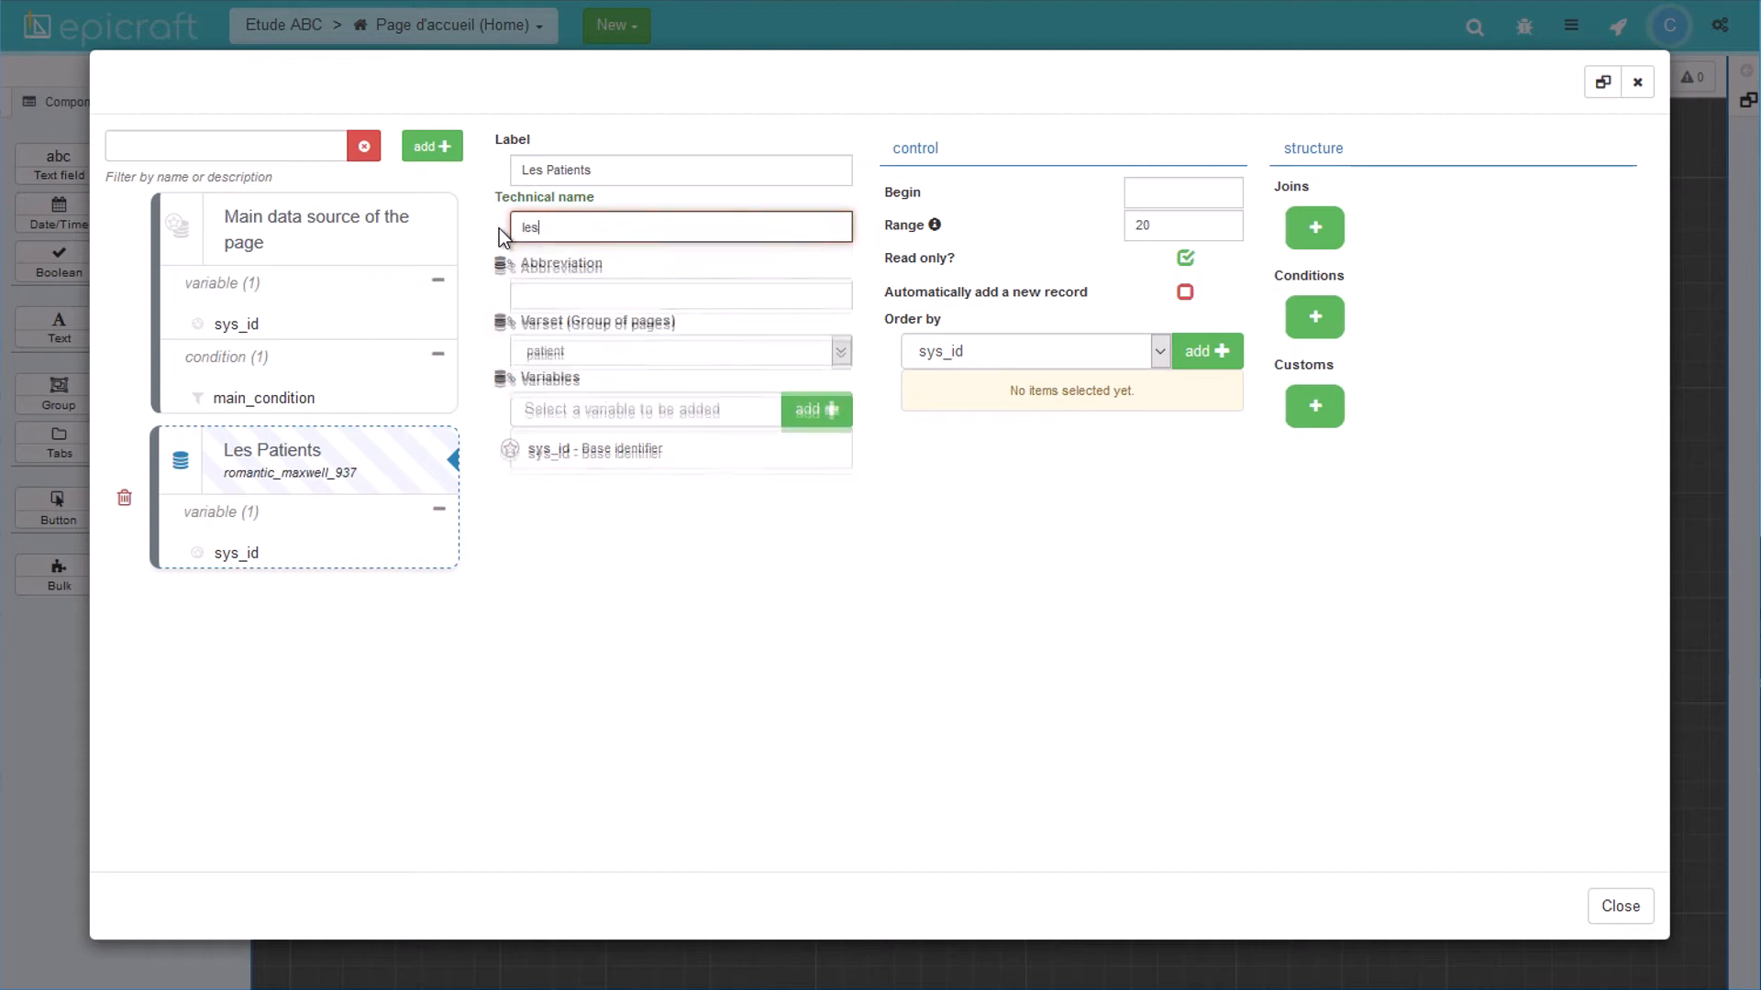
type("_patients")
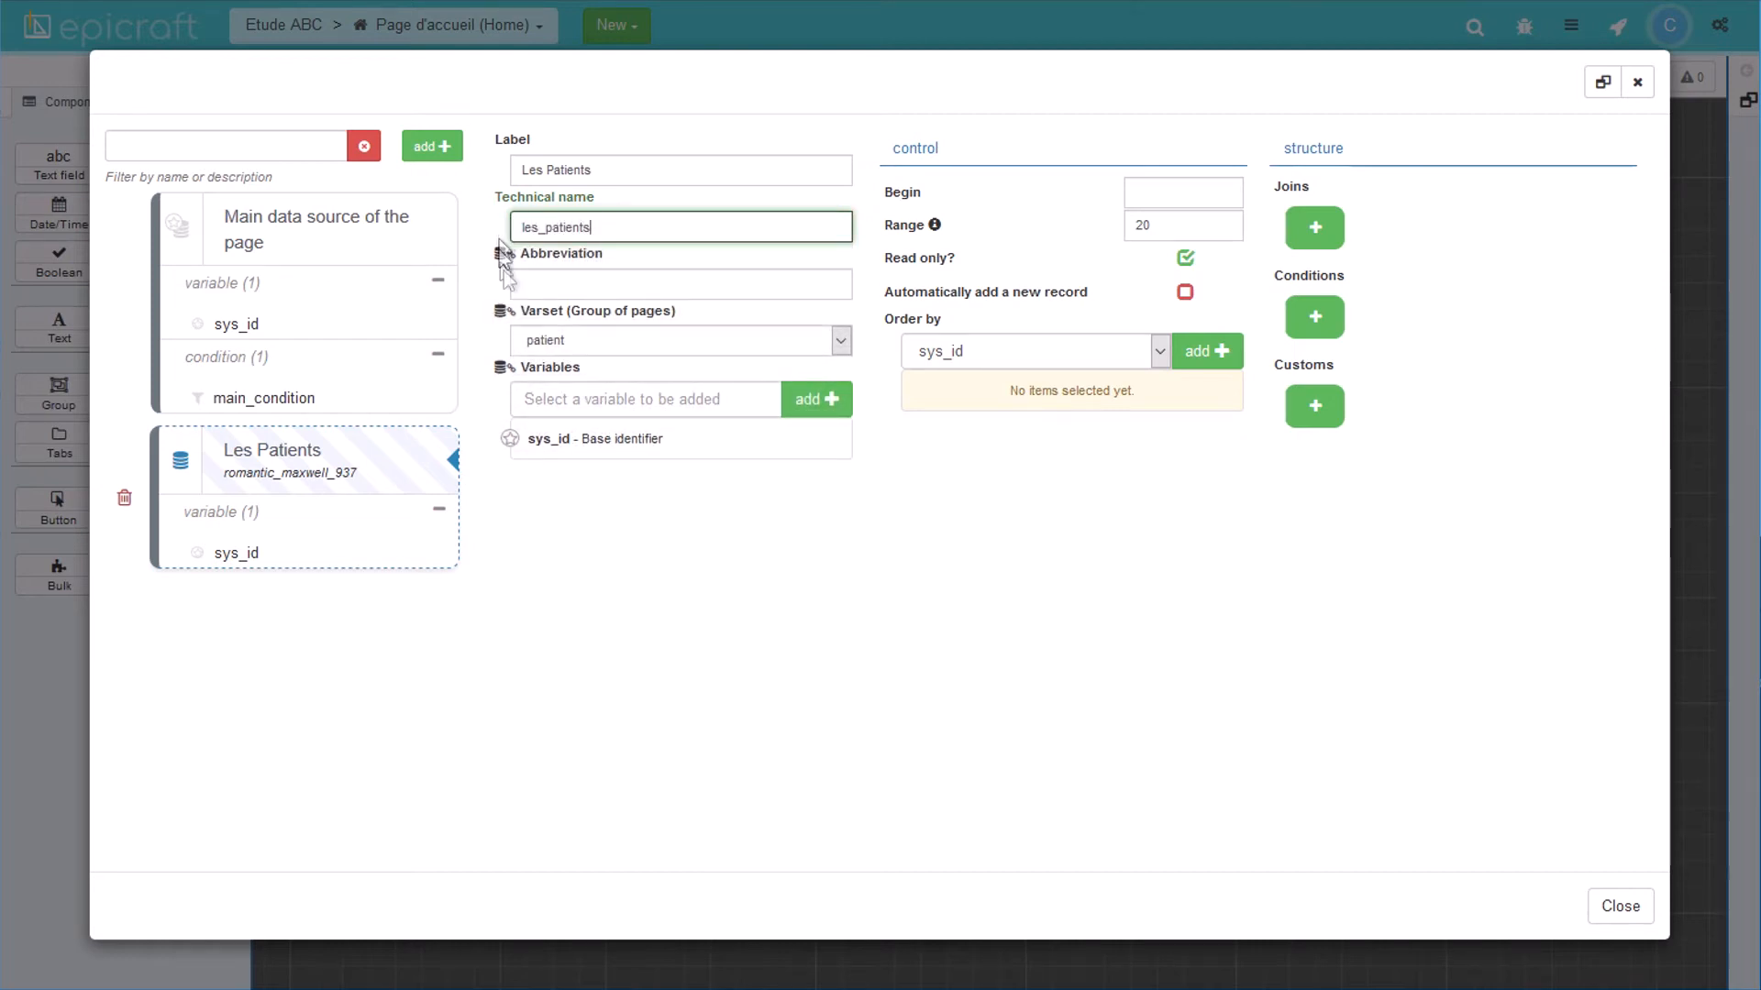
Step: Add the sys_creation_date and prenom variables to the les_patients data source
left_click(605, 399)
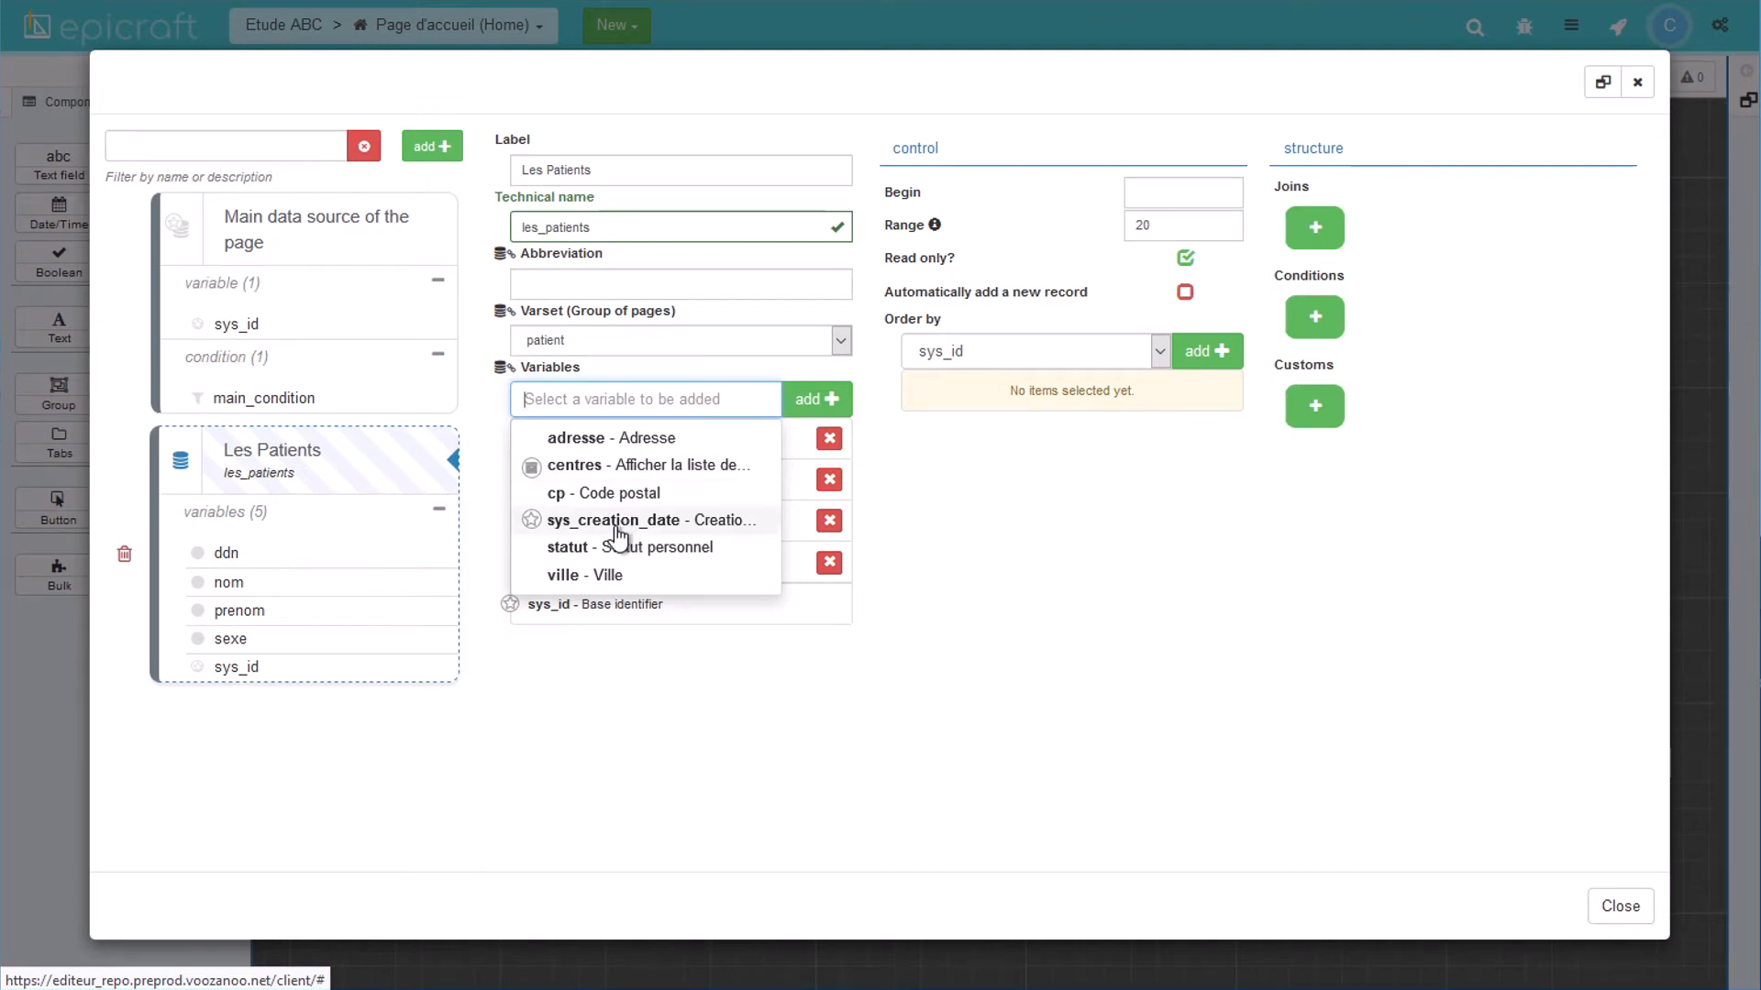
left_click(619, 521)
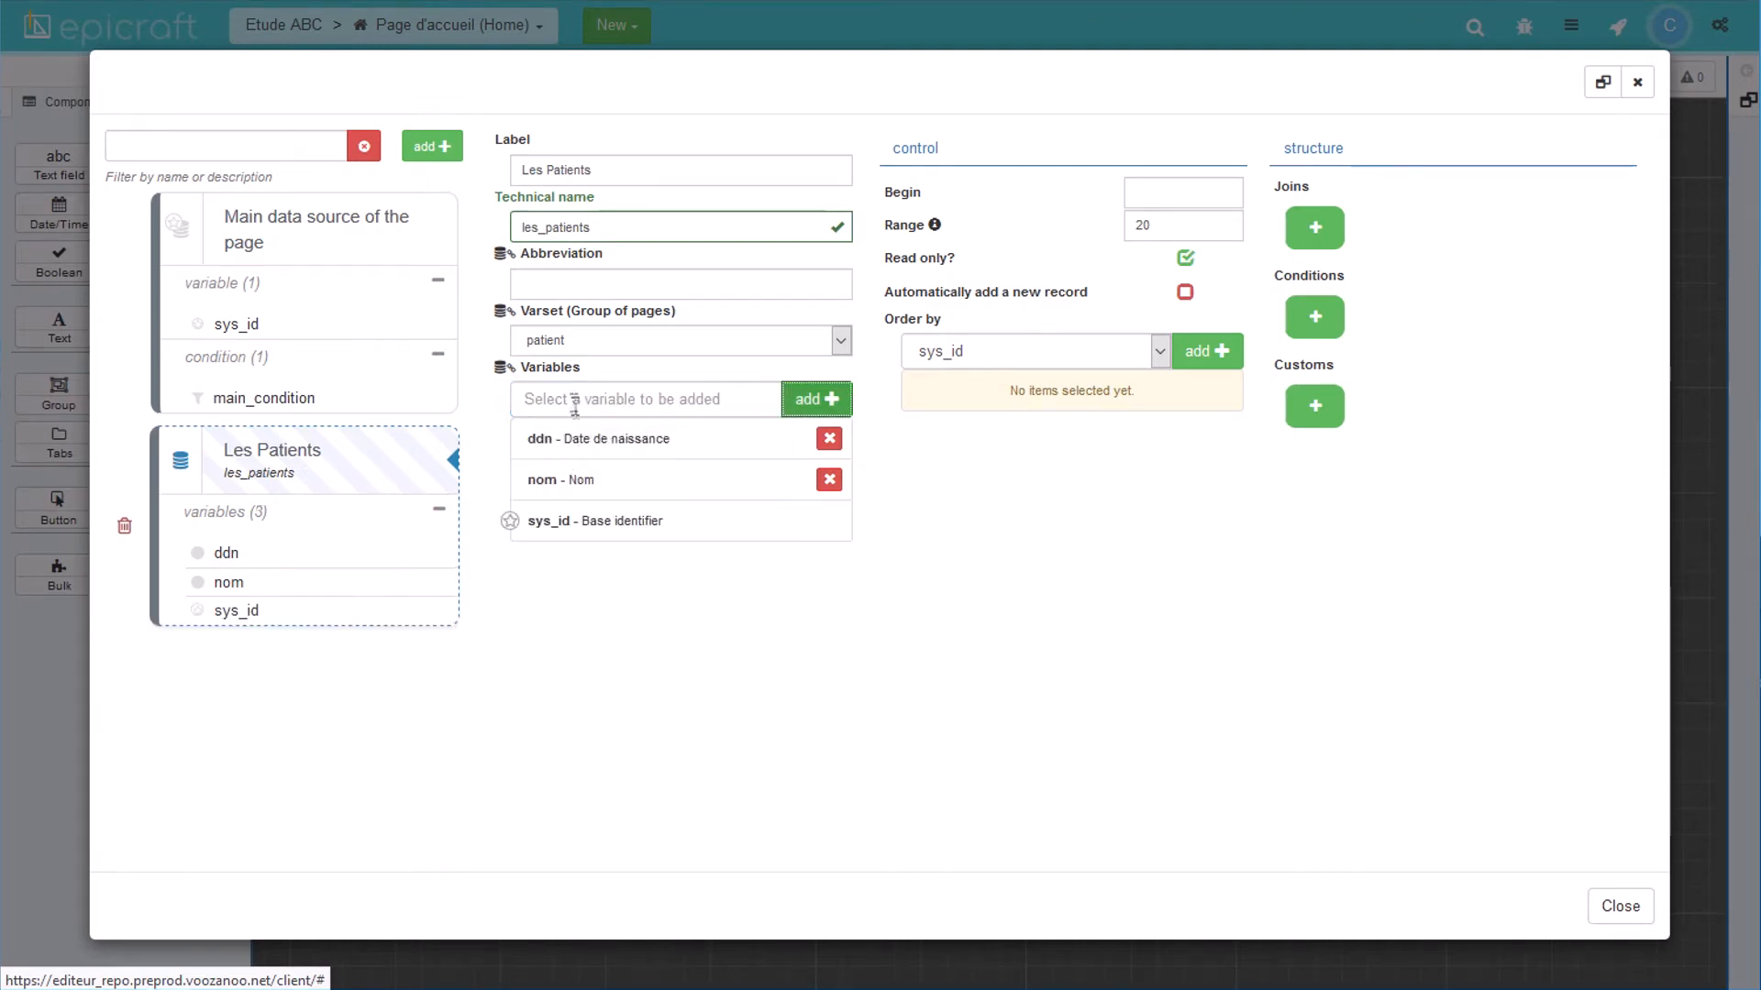
left_click(570, 399)
left_click(587, 574)
left_click(815, 399)
left_click(647, 400)
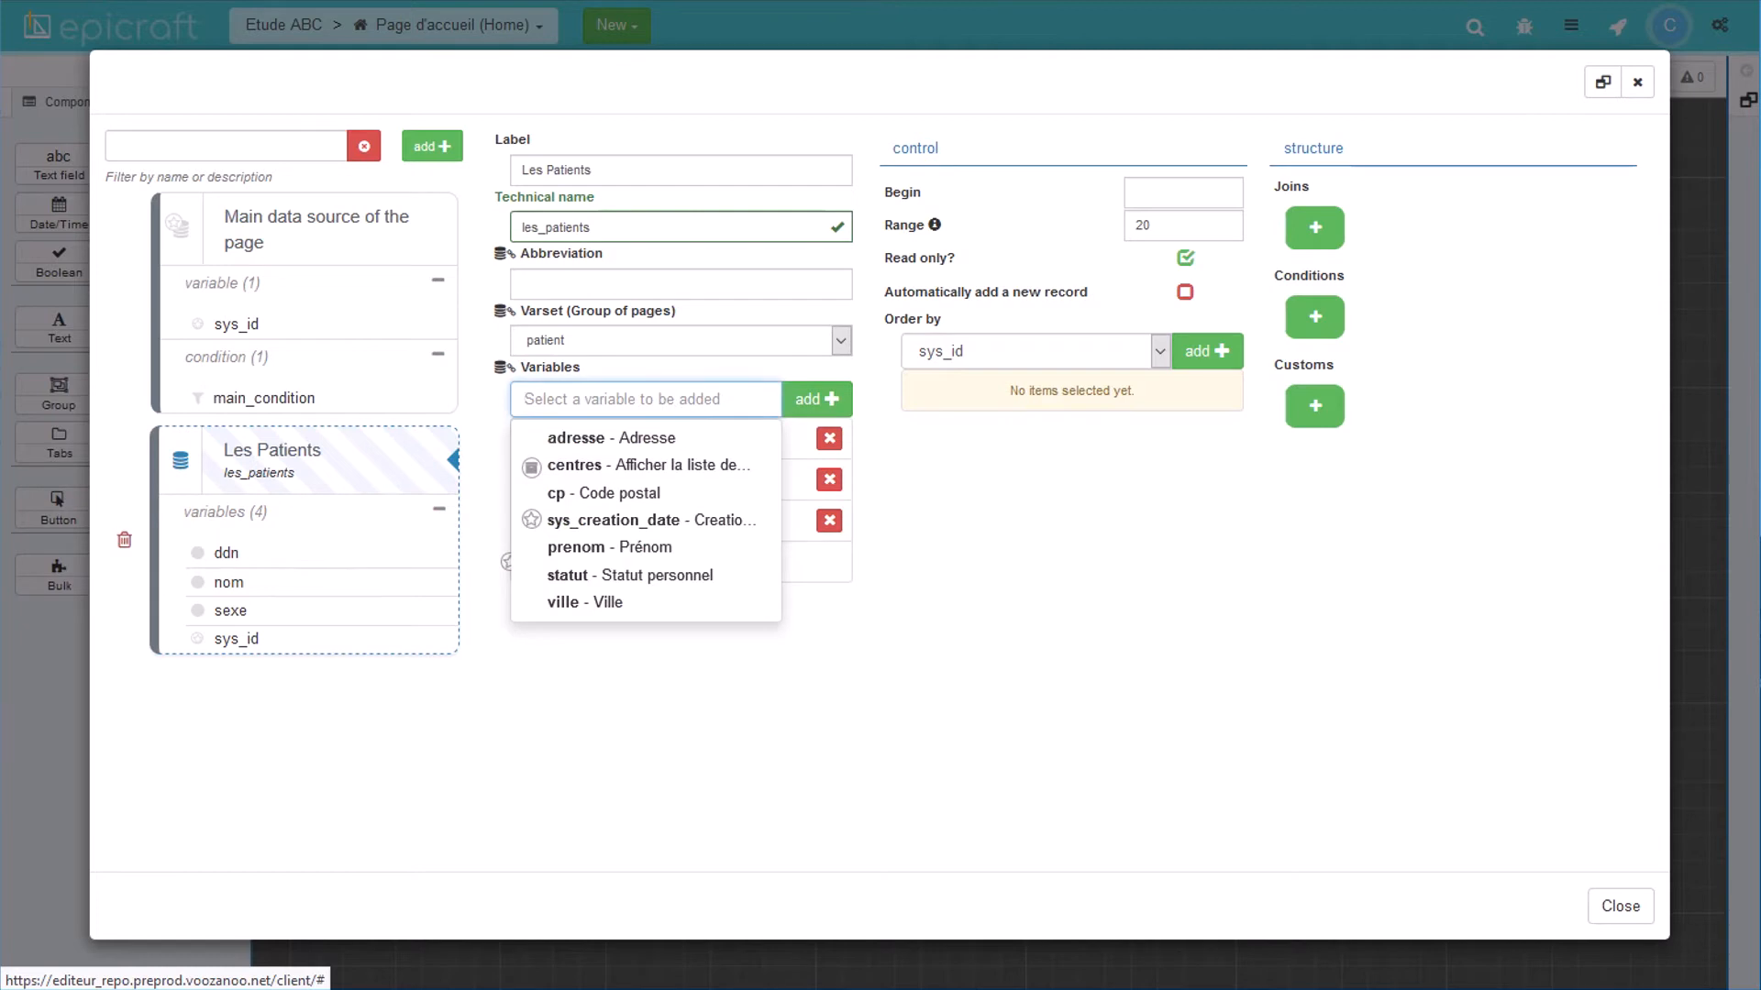
left_click(594, 548)
left_click(813, 400)
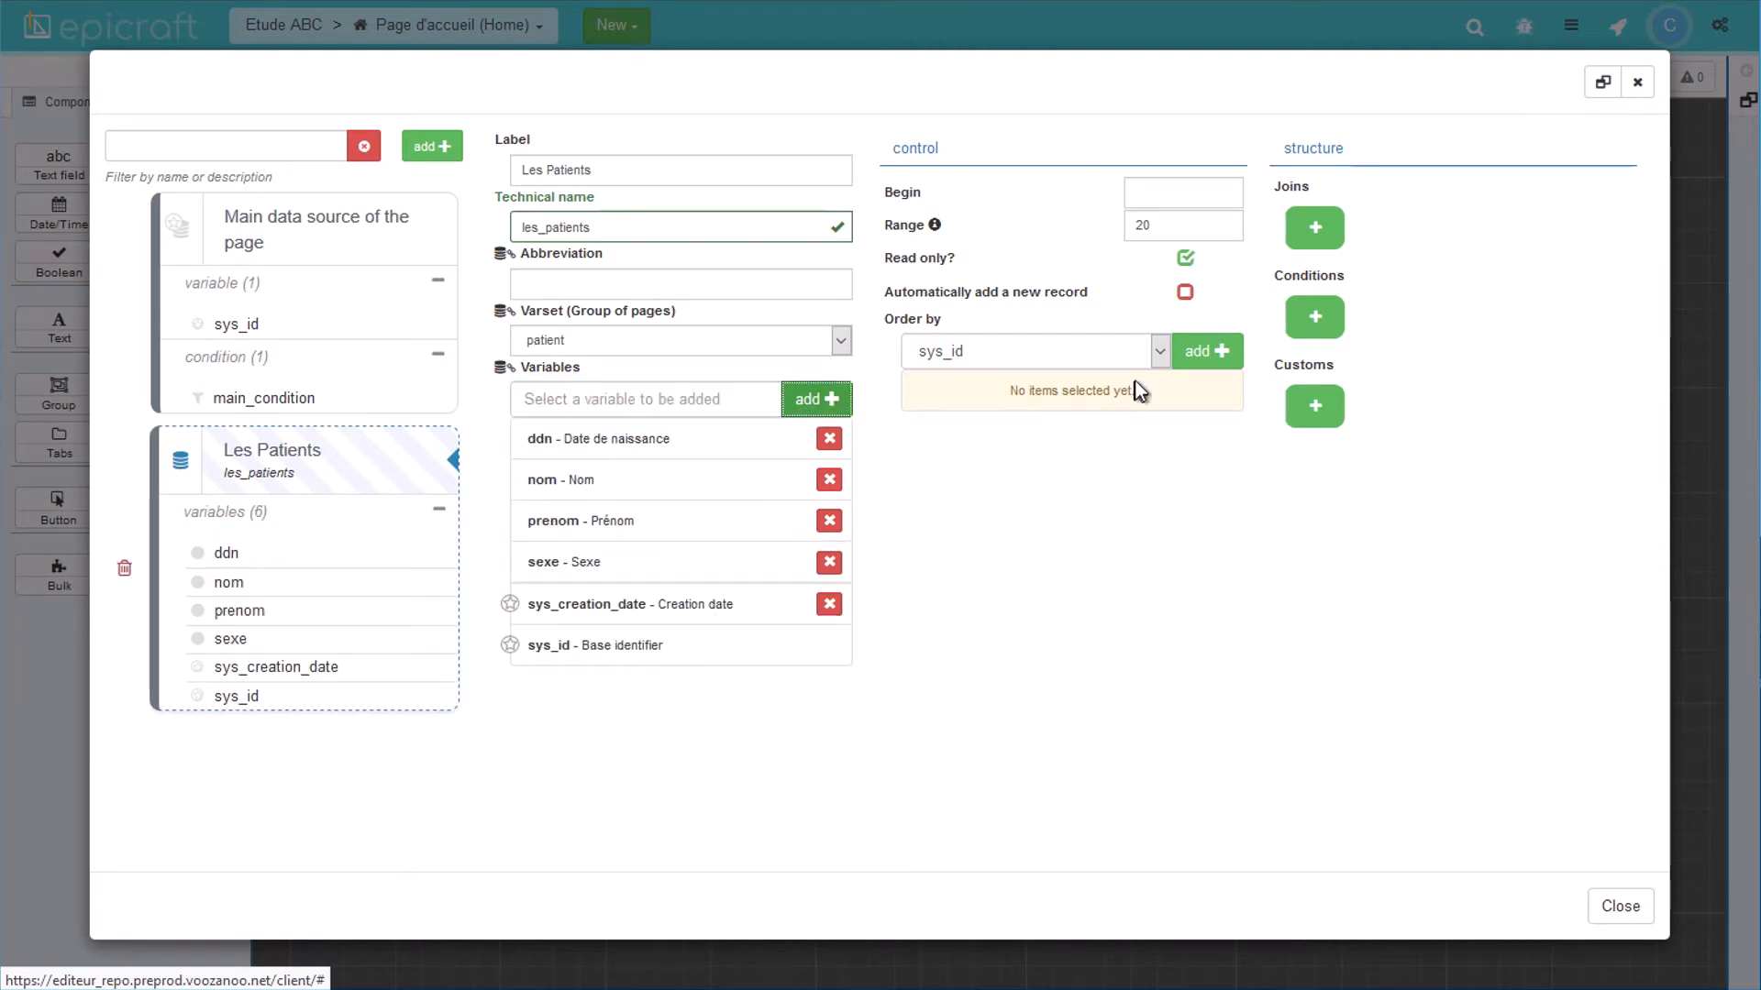
Step: Order les_patients by sys_creation_date descending and limit the range to 10 rows
left_click(1159, 354)
left_click(1026, 486)
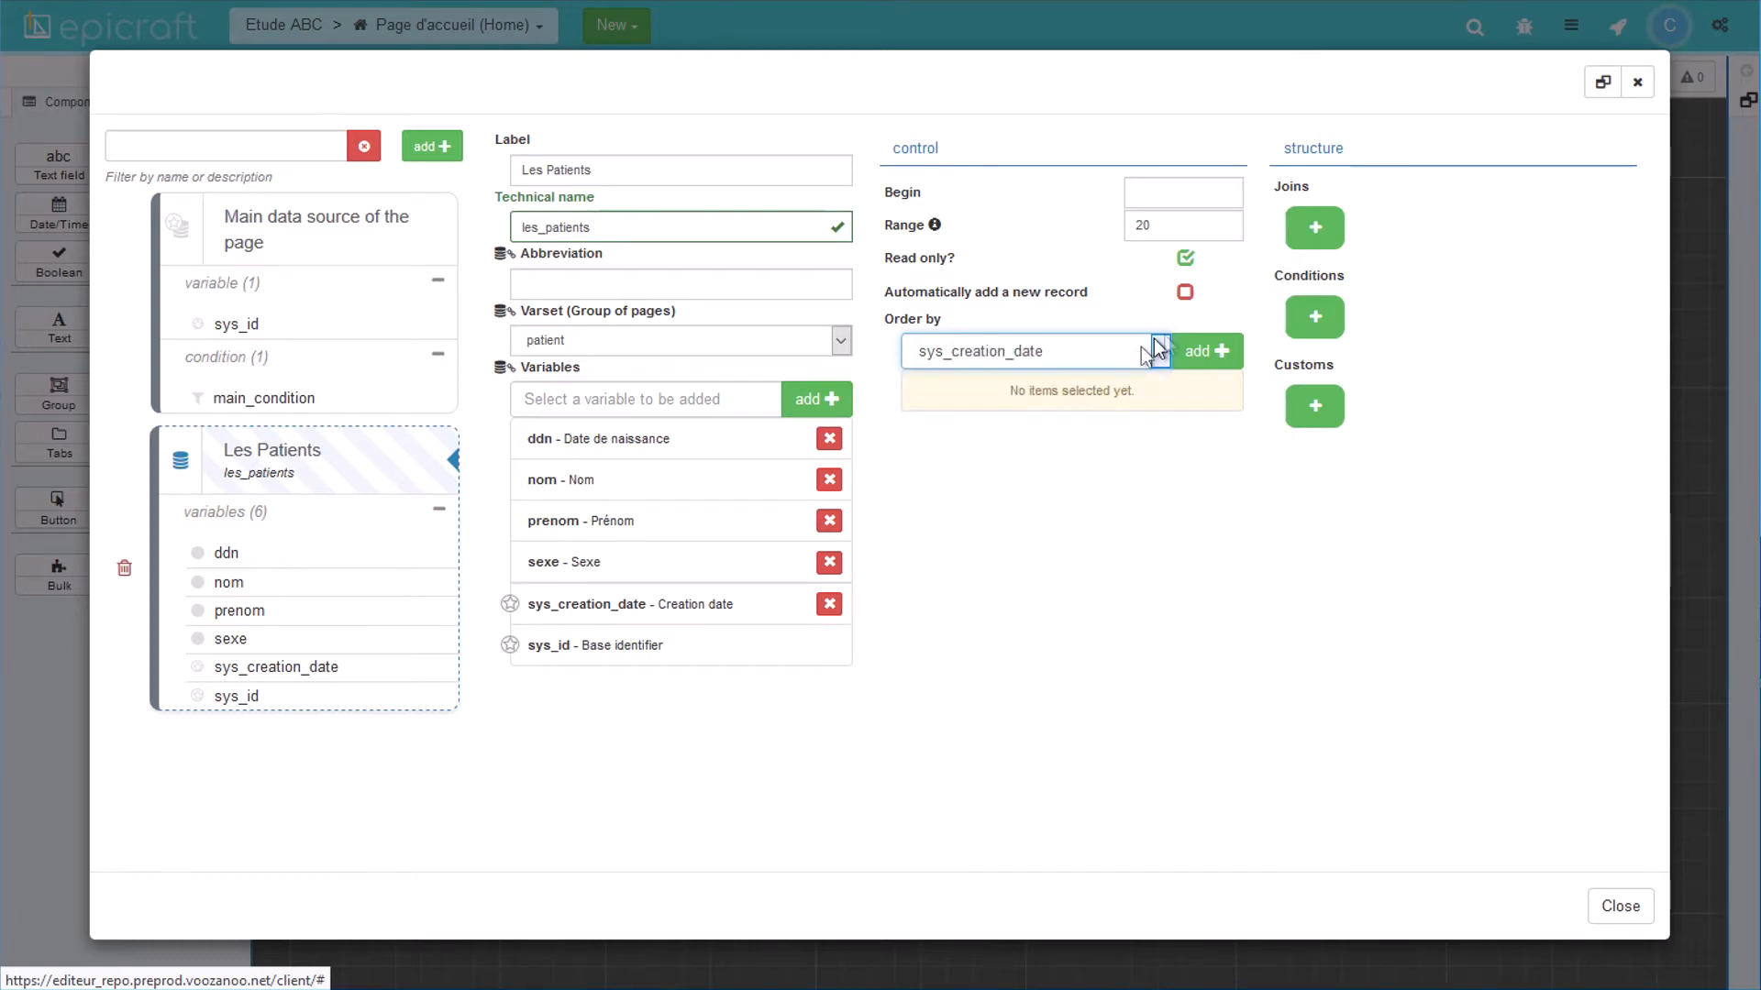
left_click(1196, 356)
left_click(1180, 392)
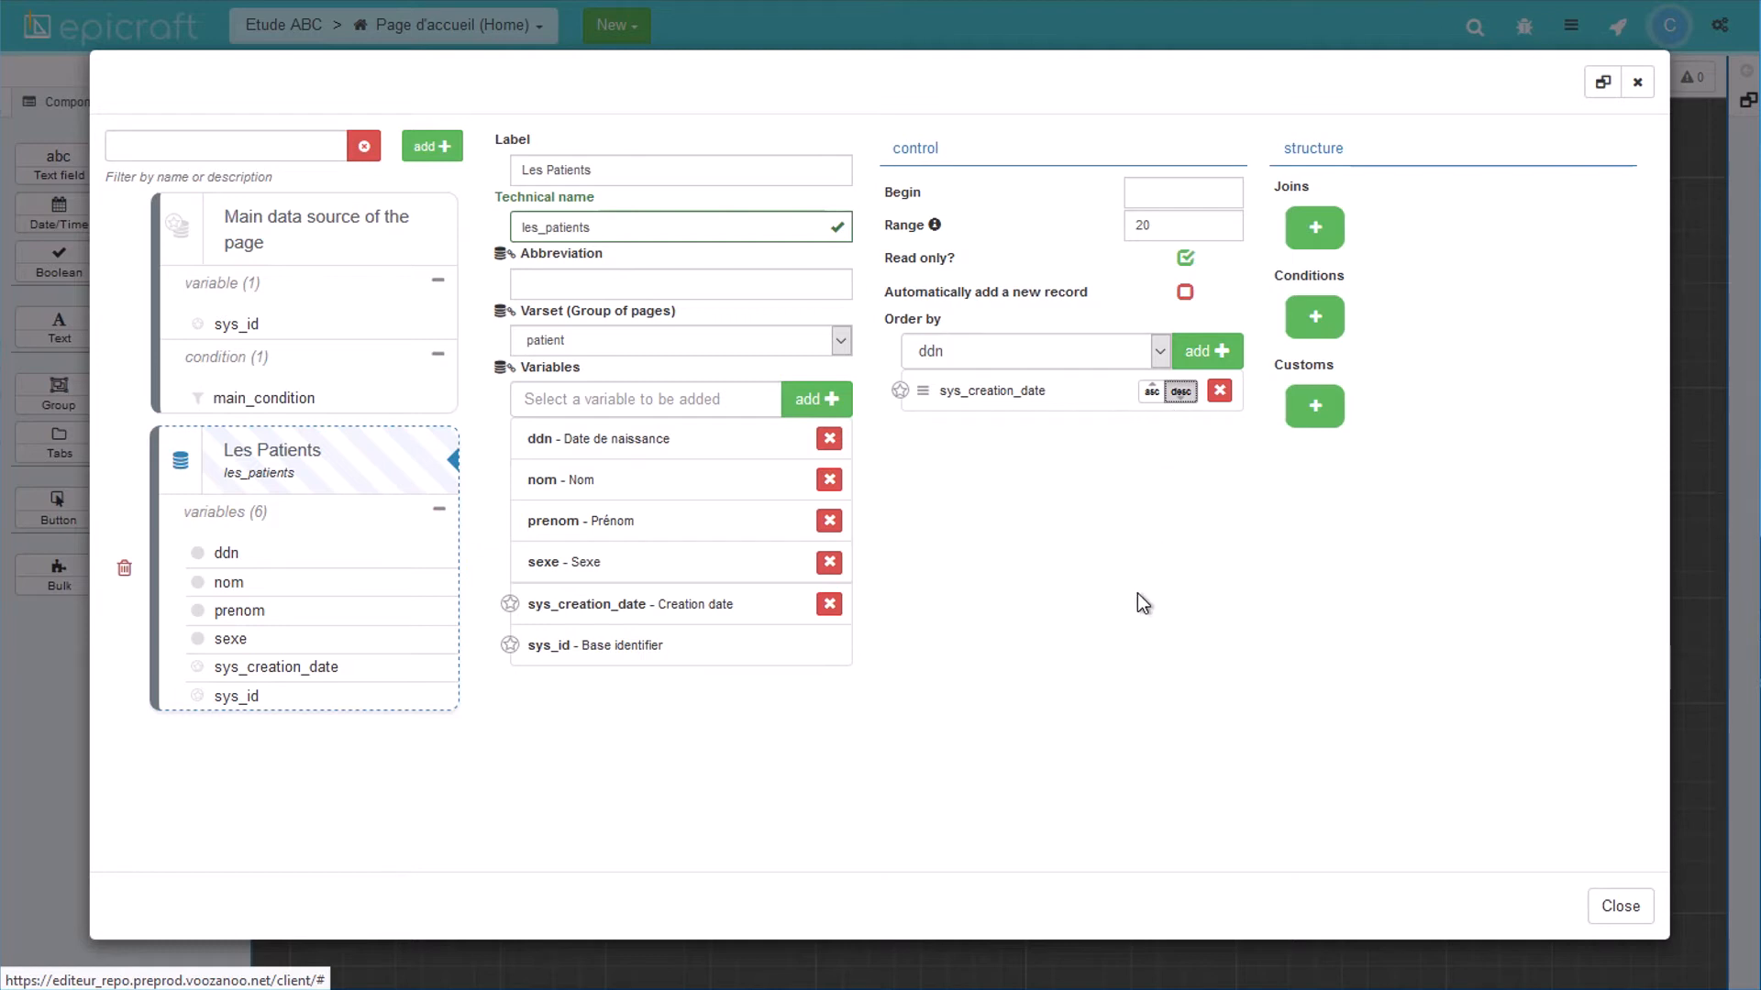
left_click_drag(1161, 229, 1120, 233)
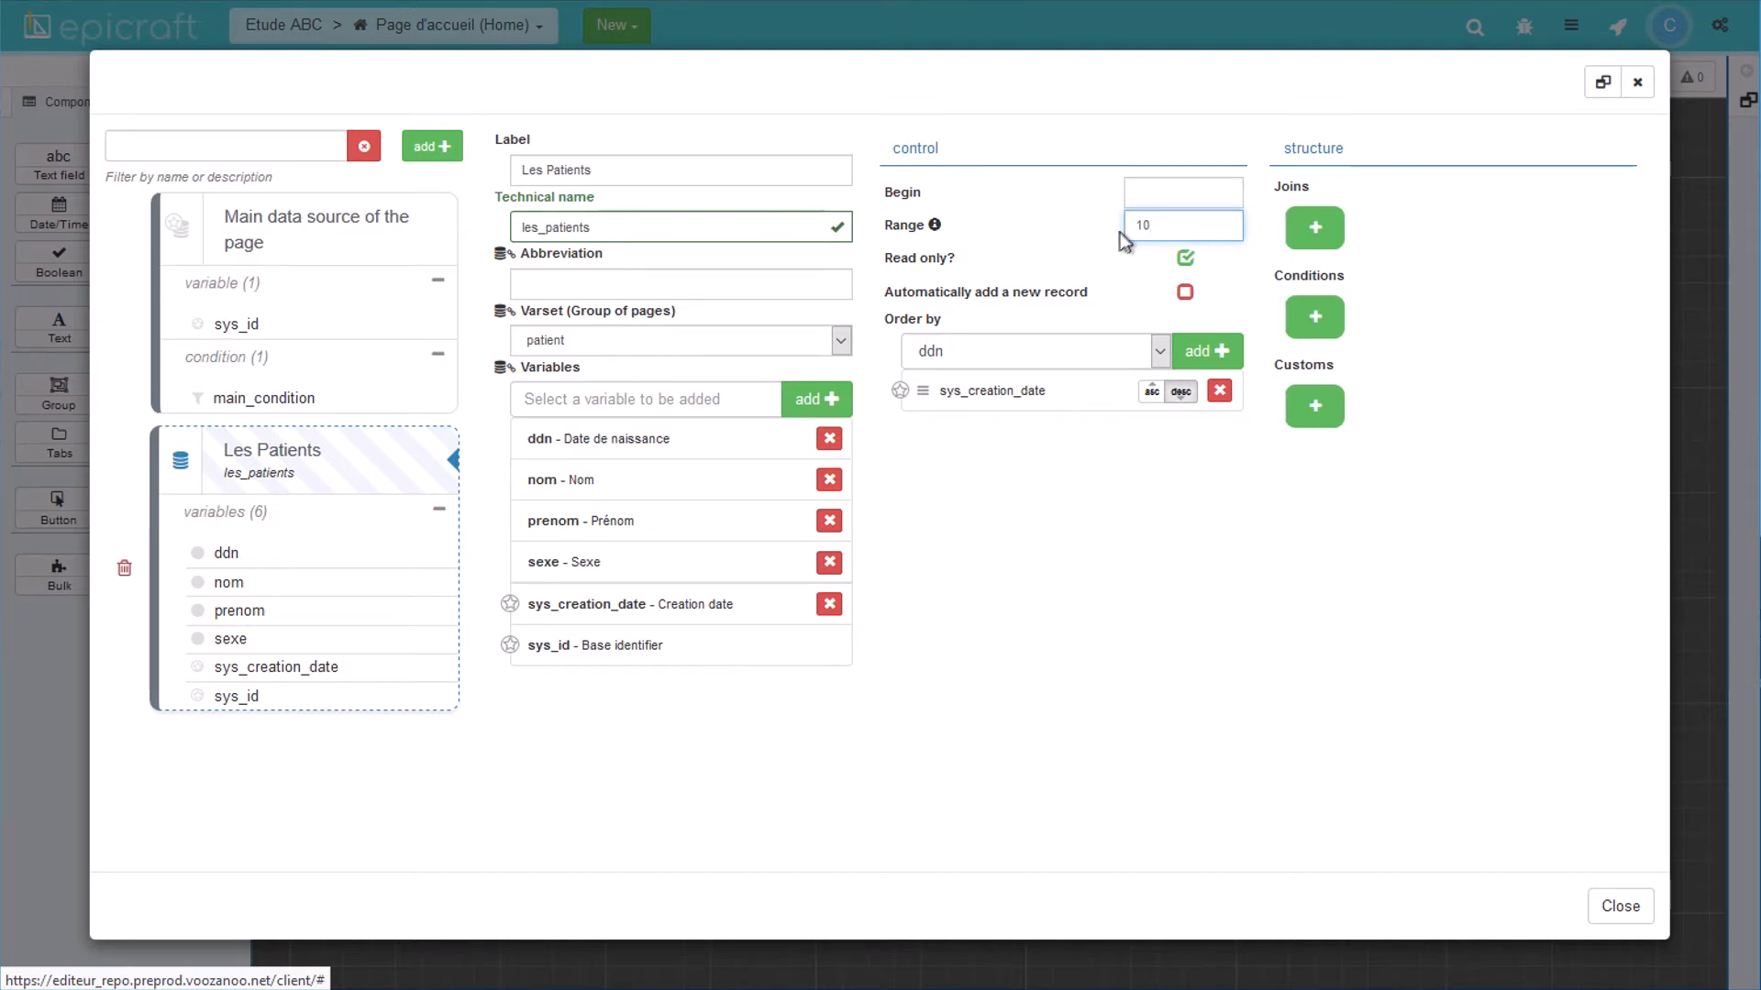
left_click(1117, 268)
Step: Place a Bulk block above 'Ajouter un nouveau patient' on the home page
key("Escape")
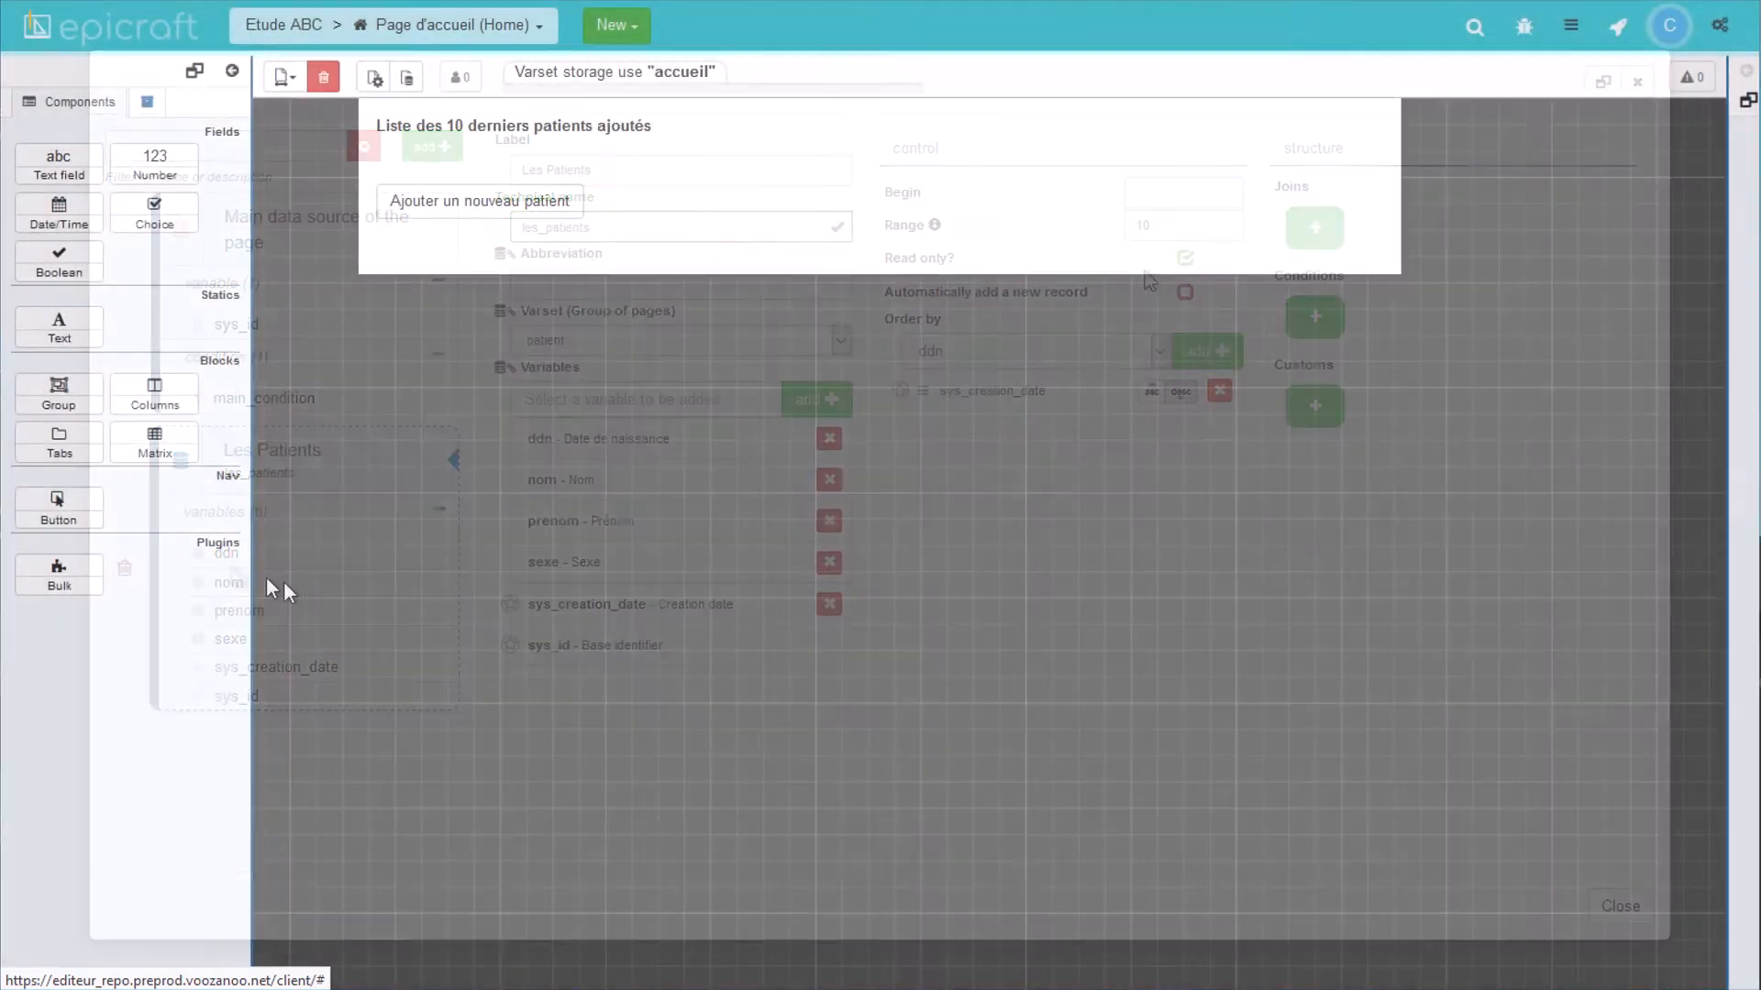
left_click_drag(68, 575, 468, 172)
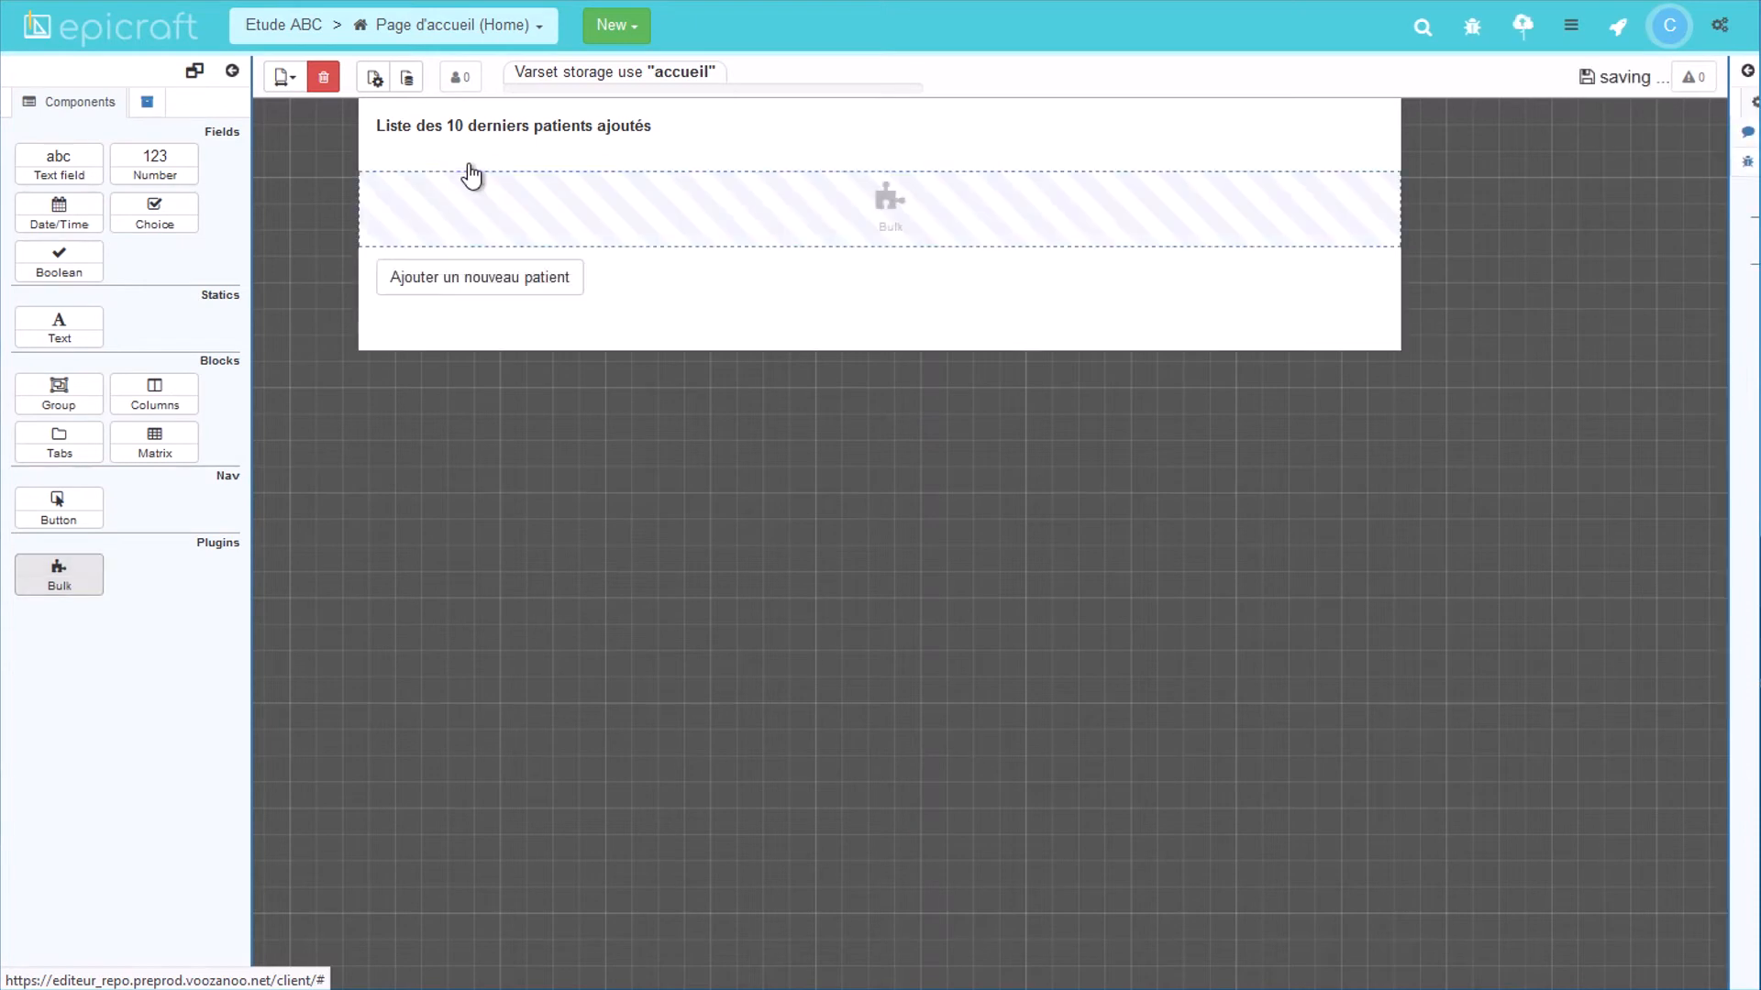
left_click(894, 218)
Step: Enter XML for table_des_patients on les_patients: sys_creation_date, nom, prenom, ddn, sexe columns plus edit_url option
type("<table id=\"table_des_patients\" dataset=\"les_patients\" mode=\"r\">")
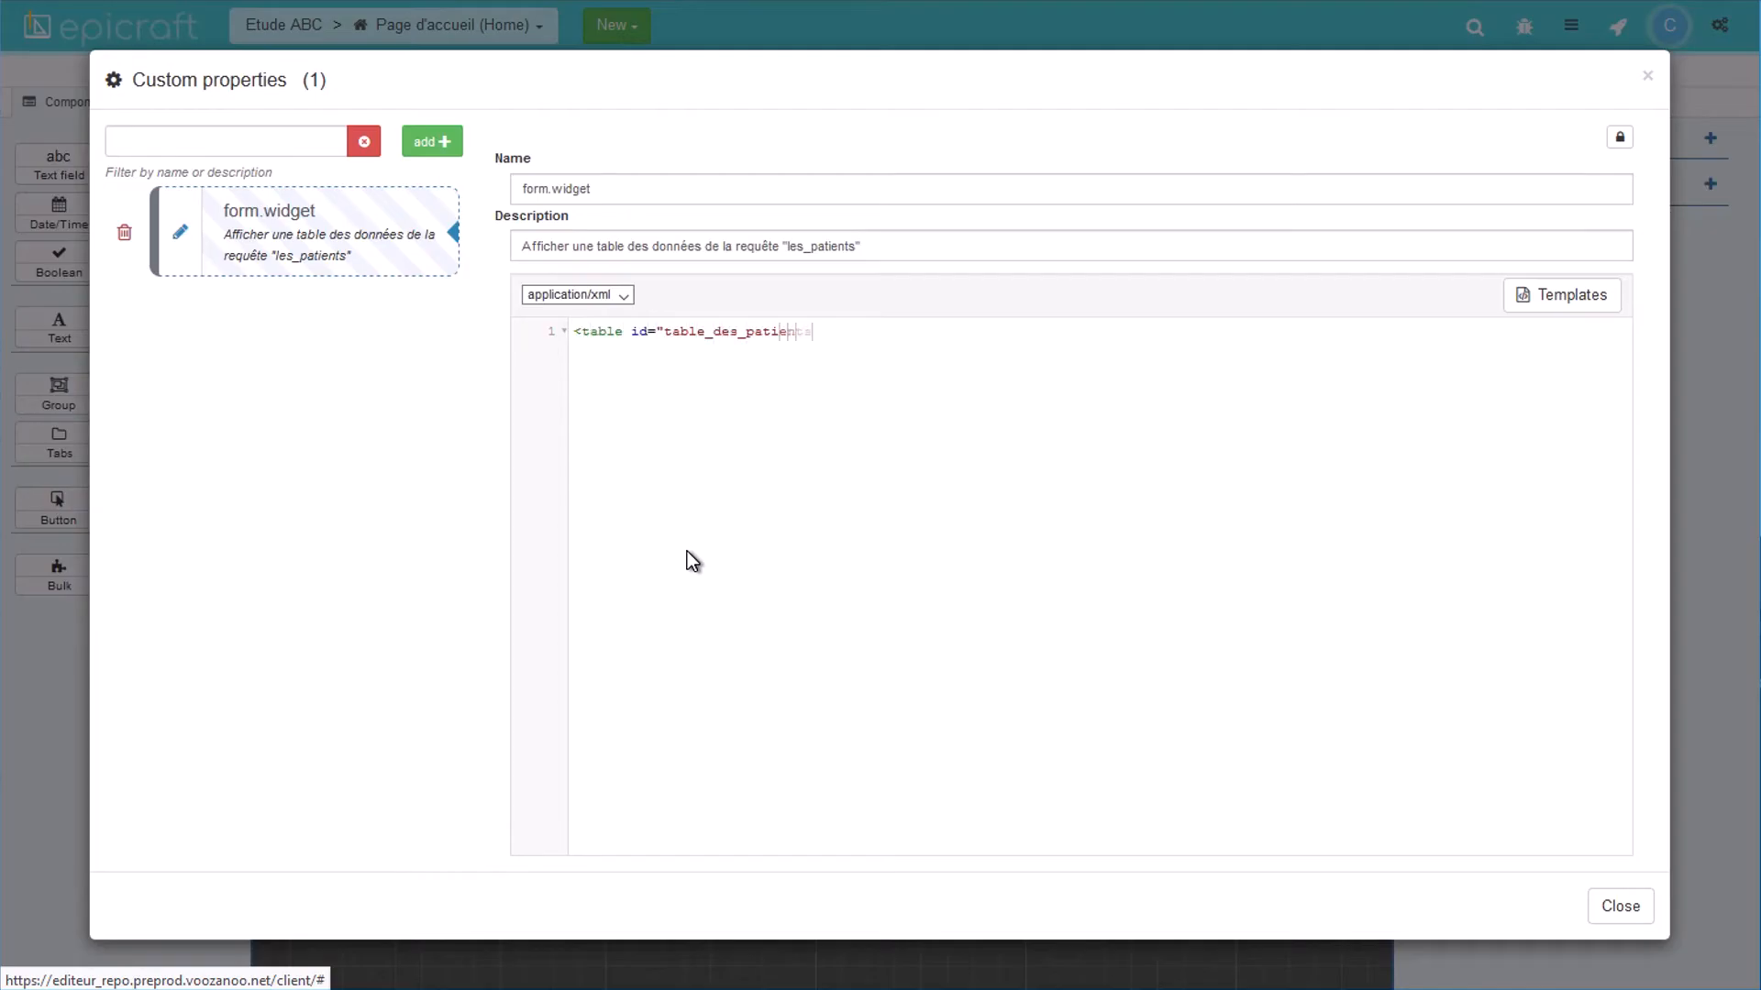
key("Return")
type("<columns>")
key("Return")
type("<column field=\"sys_creation_date\" mode=\"r\"/>")
key("Return")
type("<column field=\"nom\" mode=\"r\"/>")
key("Return")
type("<column field=\"prenom\" mode=\"r\"/>")
key("Return")
type("<column field=\"ddn\" mode=\"r\"/>")
key("Return")
type("<column field=\"sexe\" mode=\"r\"/>")
key("Return")
type("</columns>   <option output=\"html\" option_name=\"edit_url\" value=\"form/frame/get/sid/hkgzhcvhqi1587637995881/id_data/{id_data}\" />")
key("Return")
type("</table>")
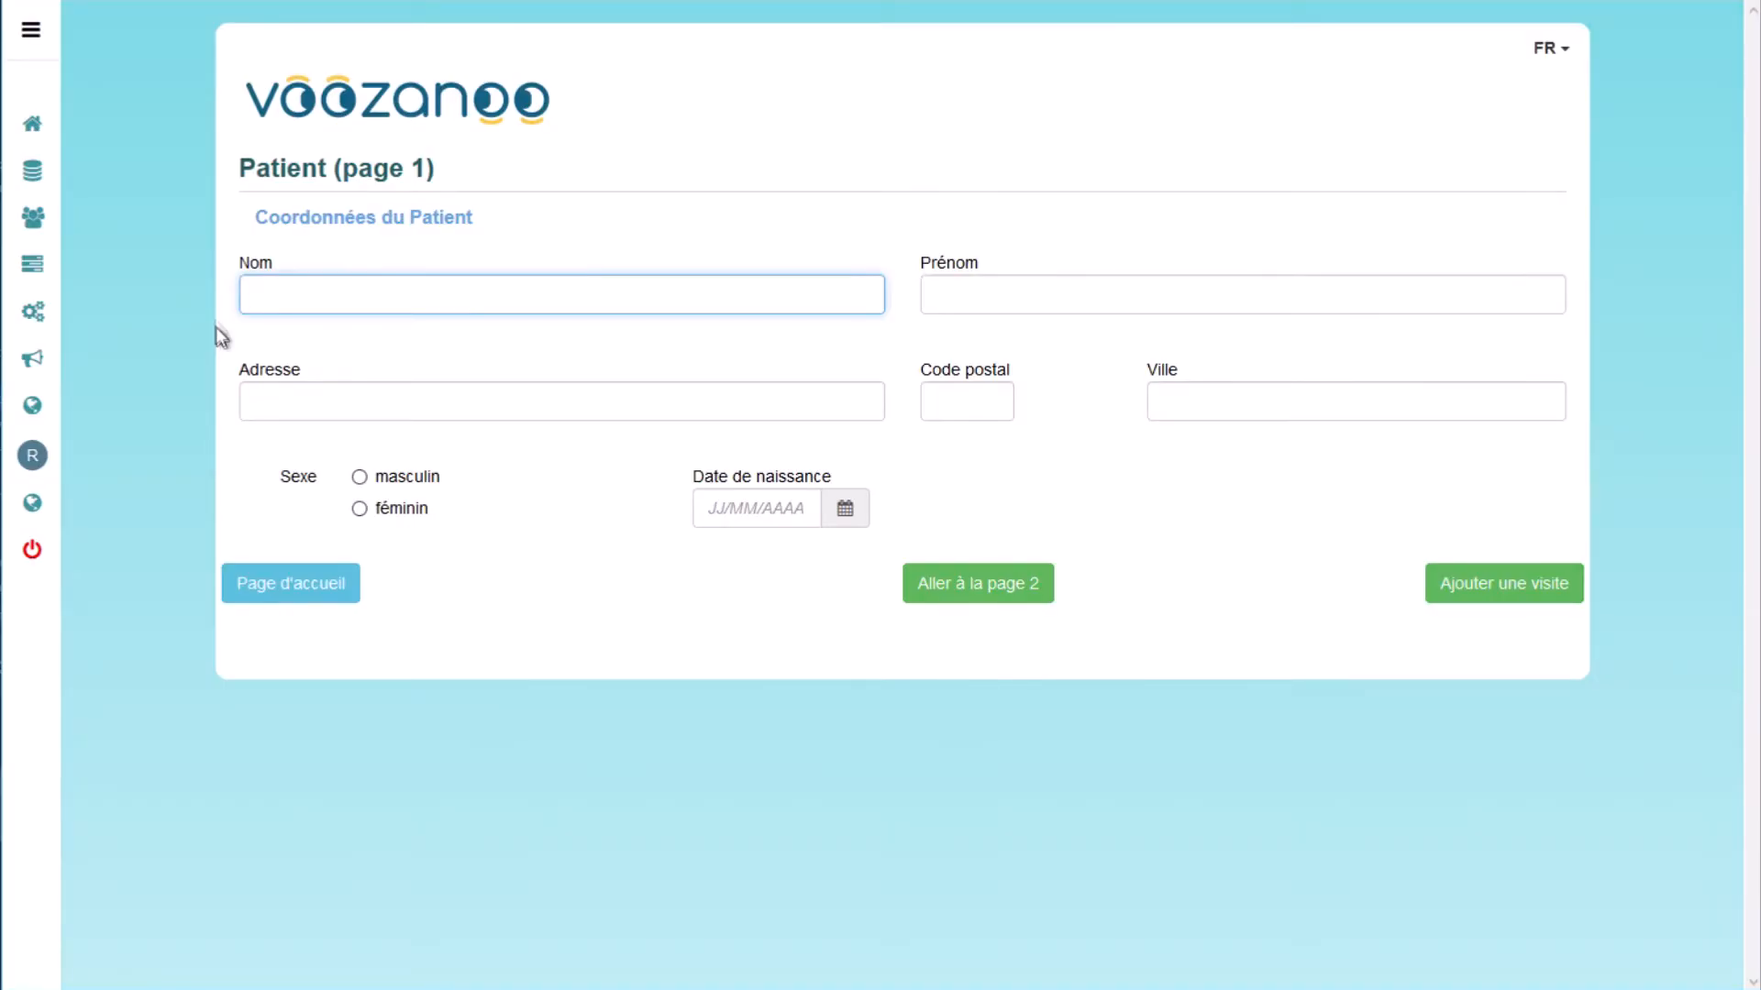
Step: Enter the patient's surname, first name, street address, postal code and city, then click Connexion
type("Feynman")
key("Tab")
type("Richarde")
key("BackSpace")
key("Tab")
key("Tab")
type("10020")
key("Tab")
type("New York")
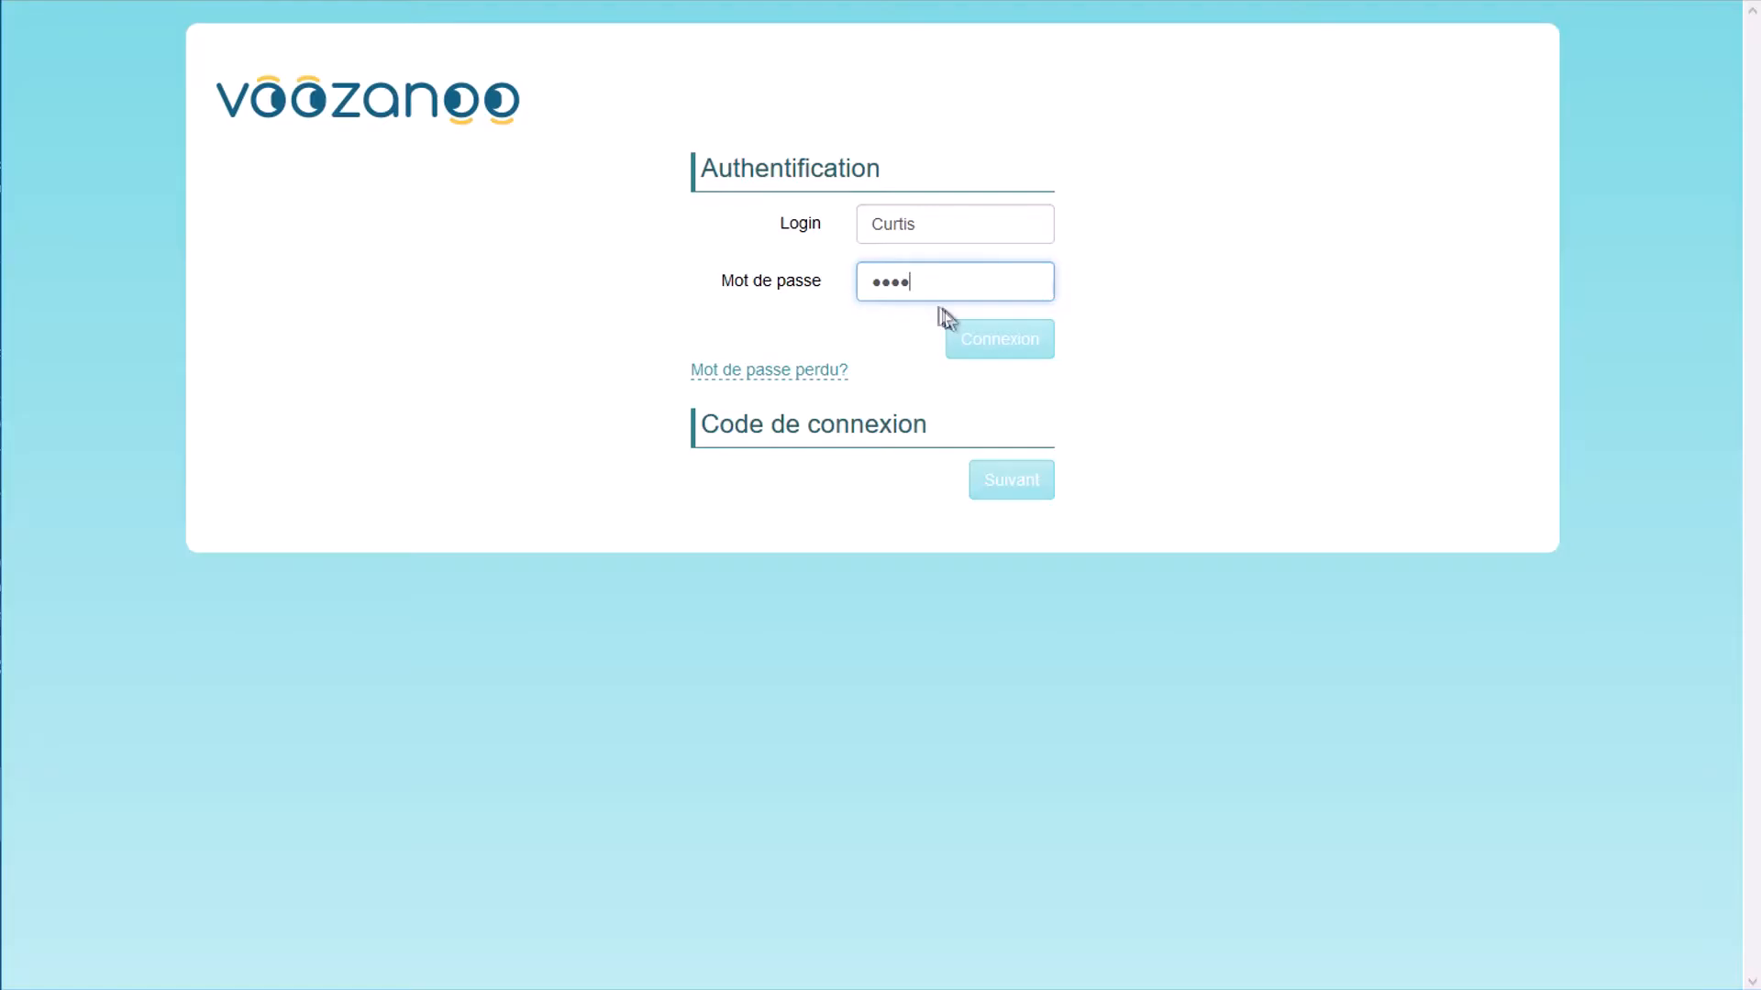
left_click(979, 339)
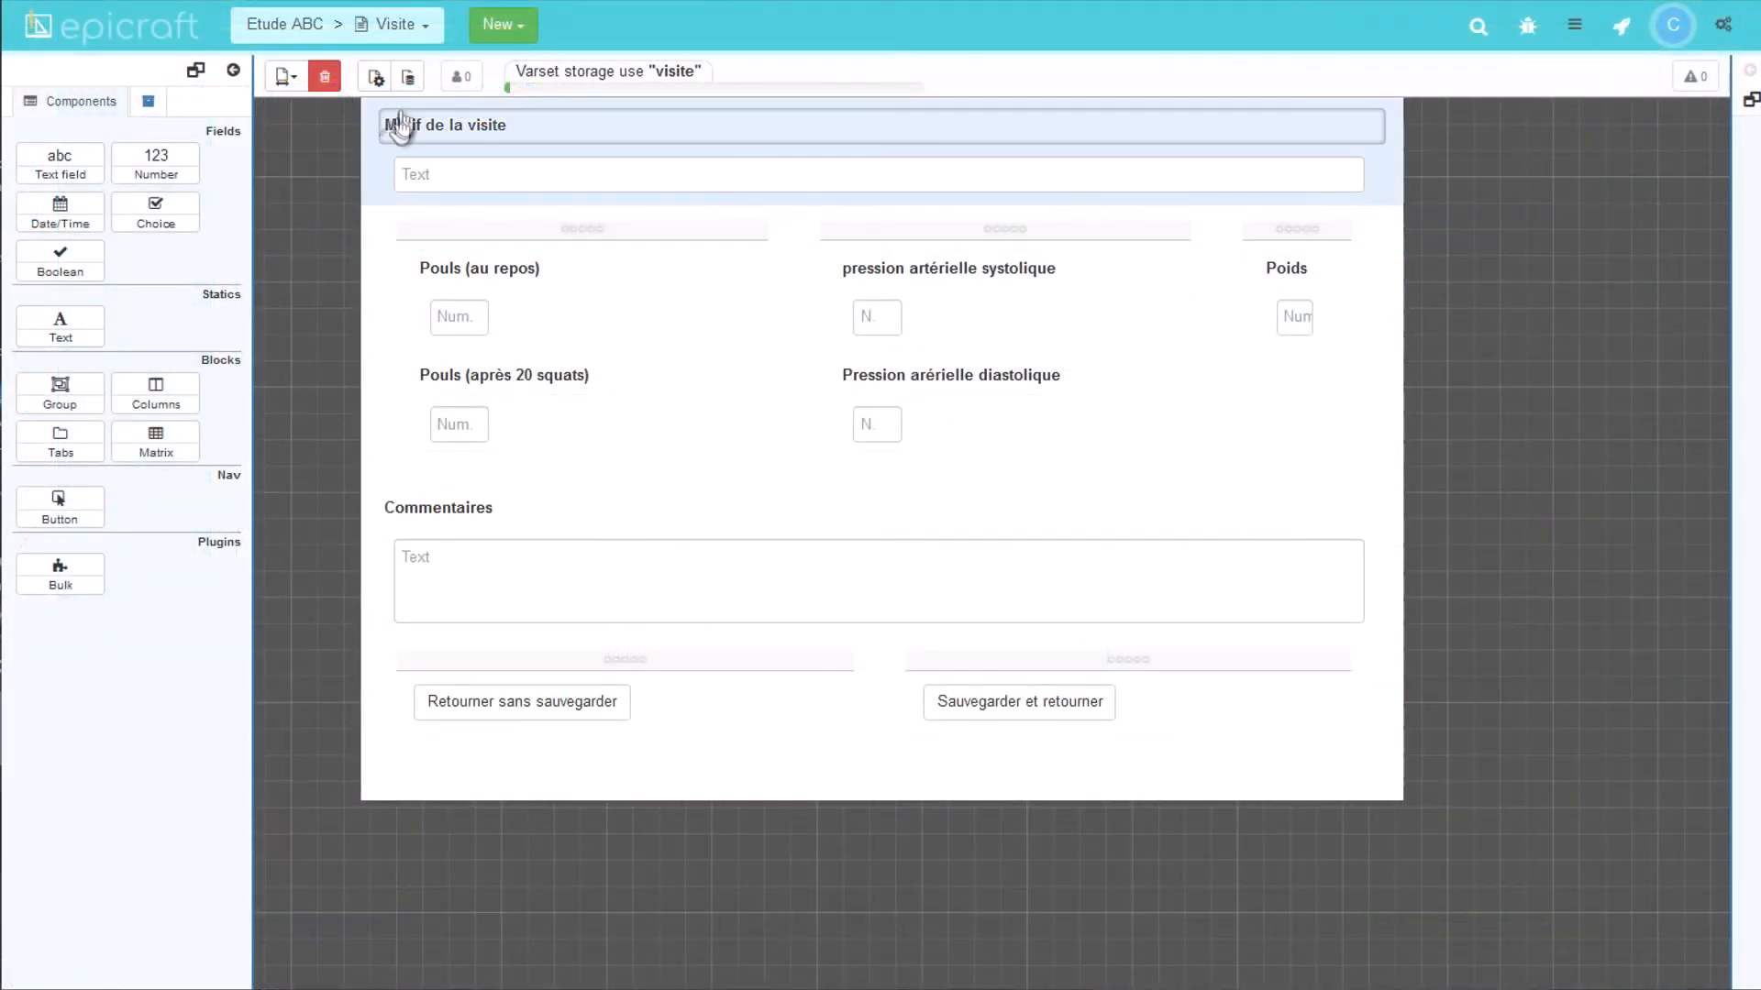
Step: Start a new Relation-type data source on the Visite page
left_click(409, 79)
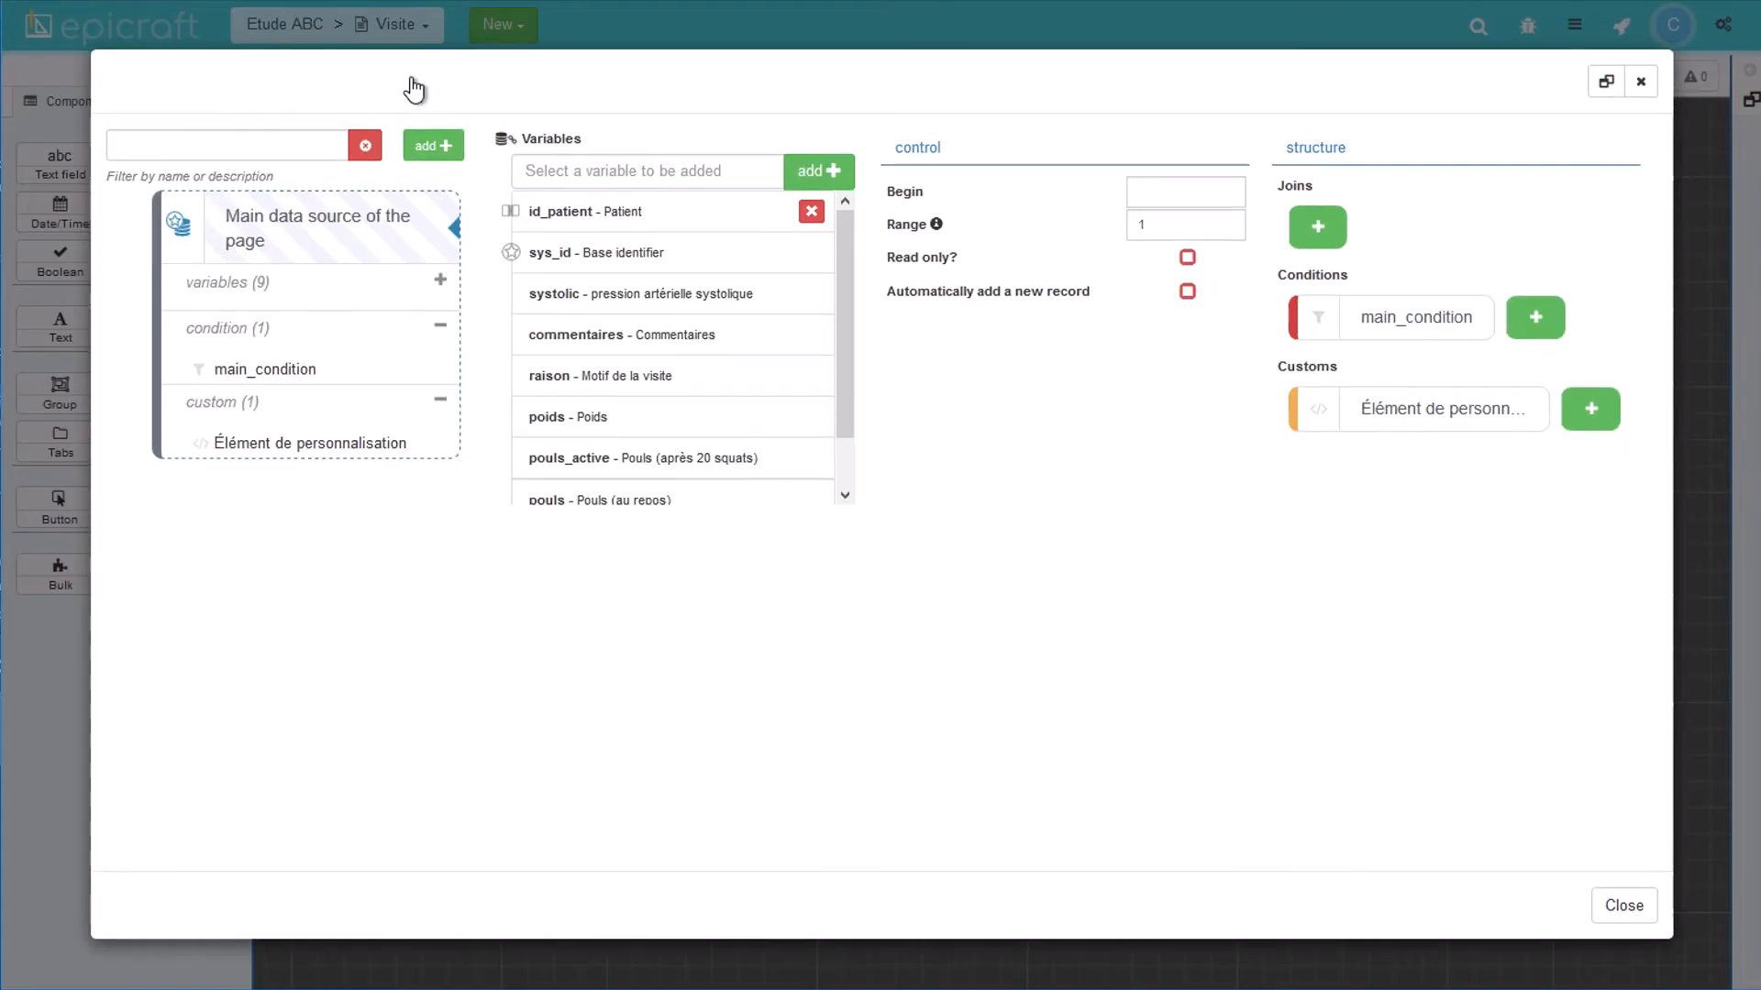
left_click(433, 149)
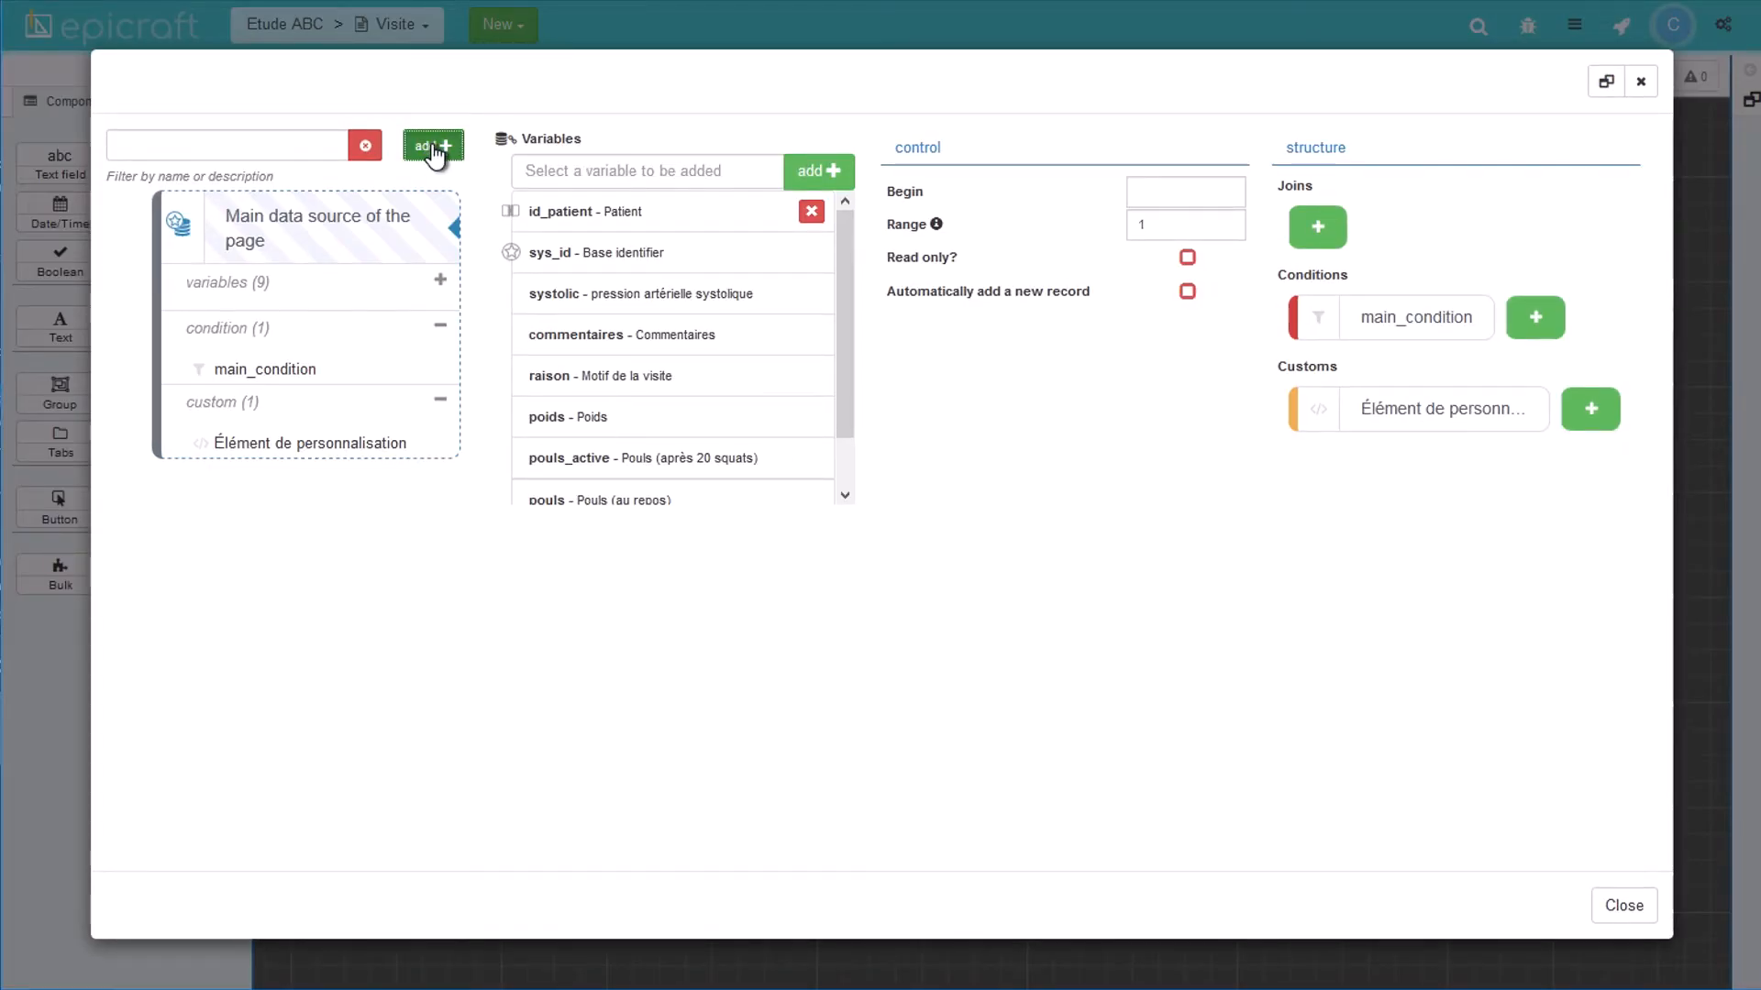
left_click(433, 146)
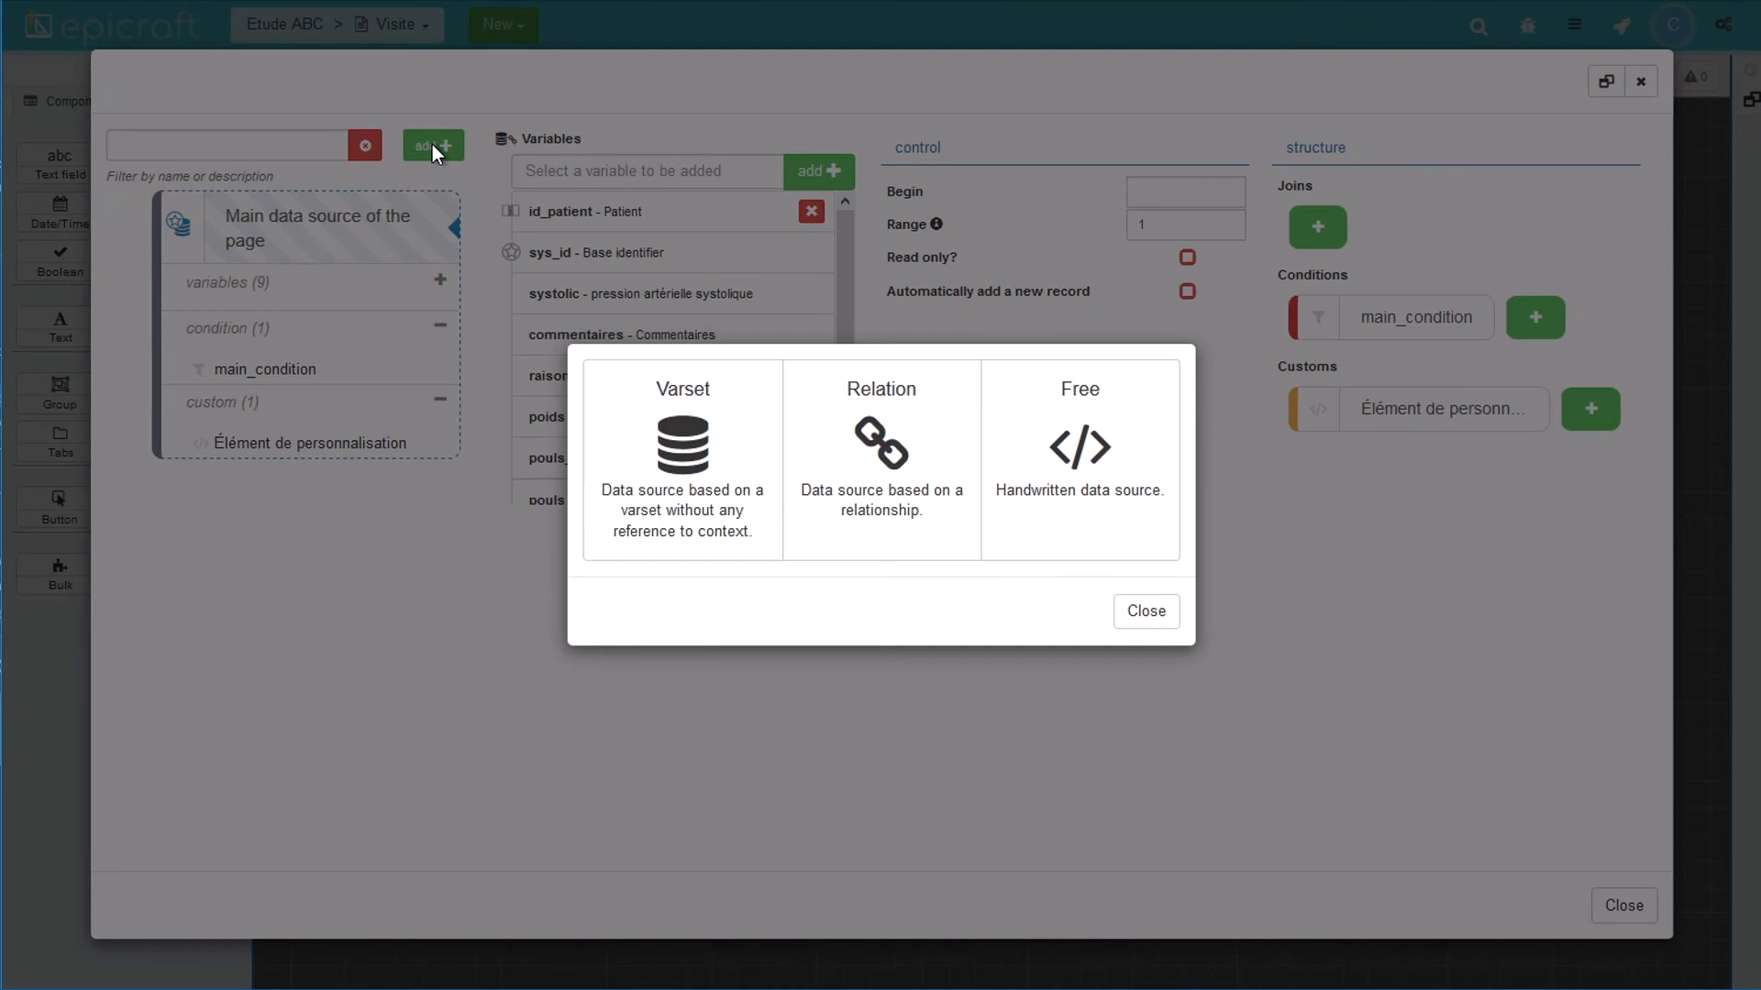
left_click(839, 444)
left_click(838, 444)
Step: Create 'Infos du patient' from the Patient - Visite relation, technical name infos_patient
left_click(785, 544)
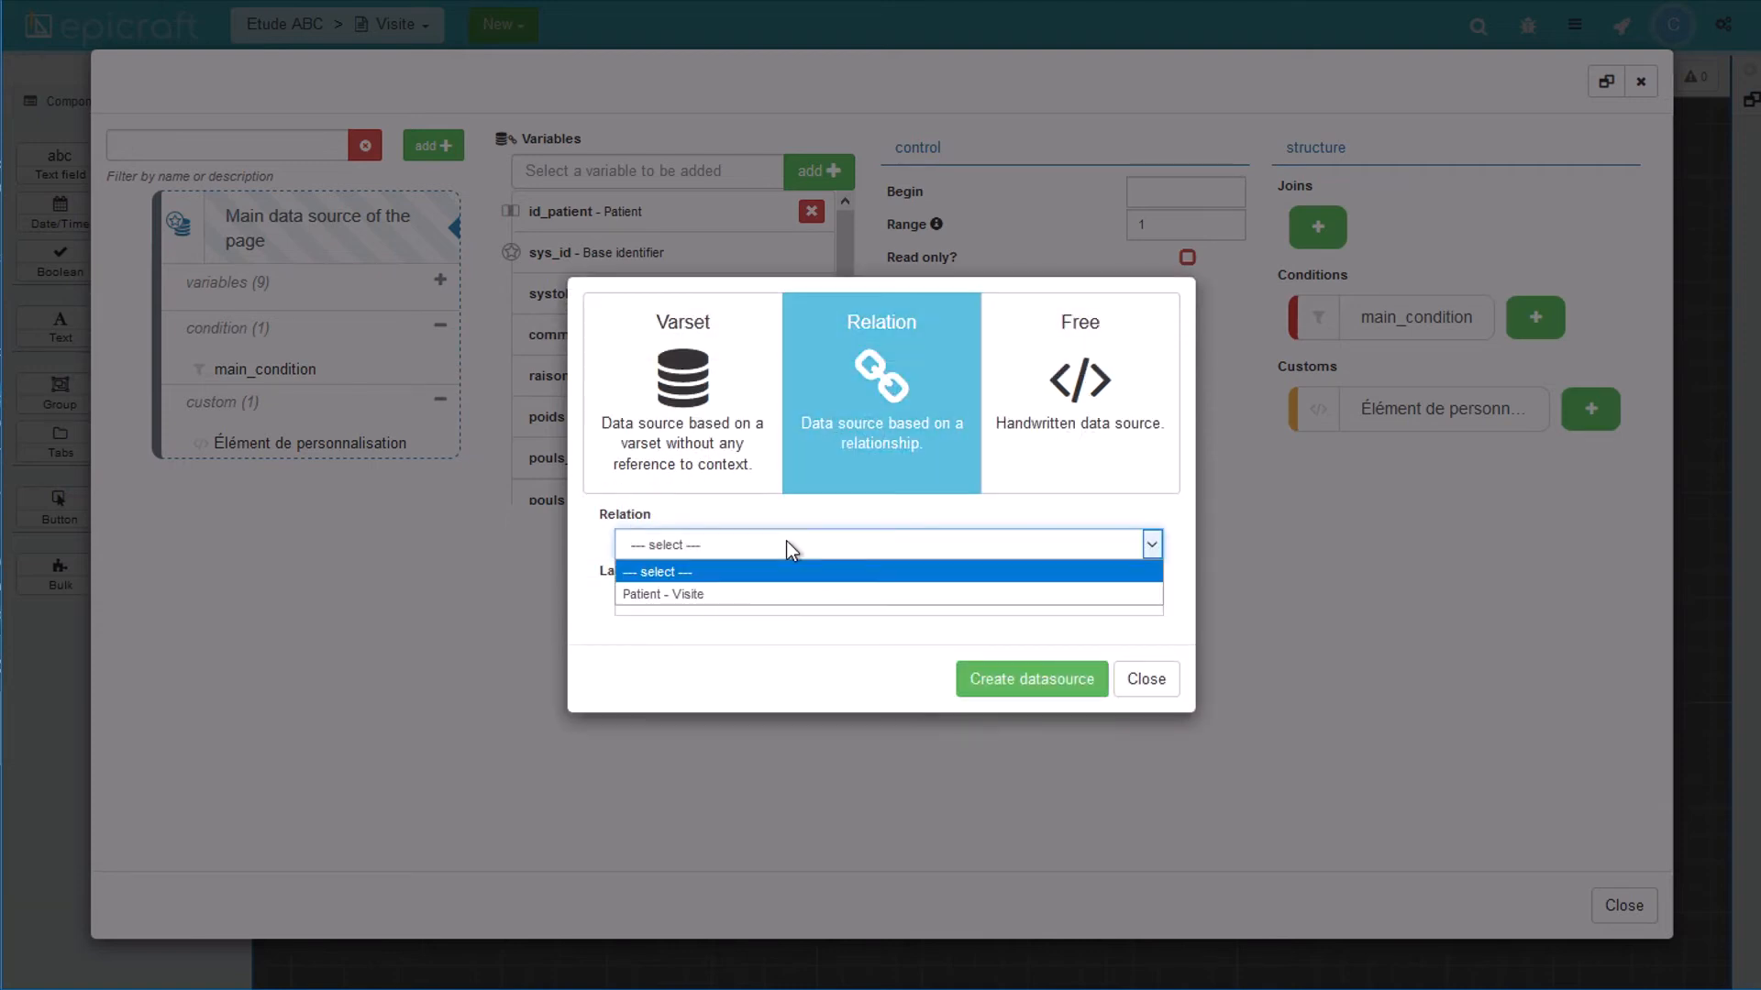
left_click(782, 593)
left_click(783, 596)
type("Infos du patient")
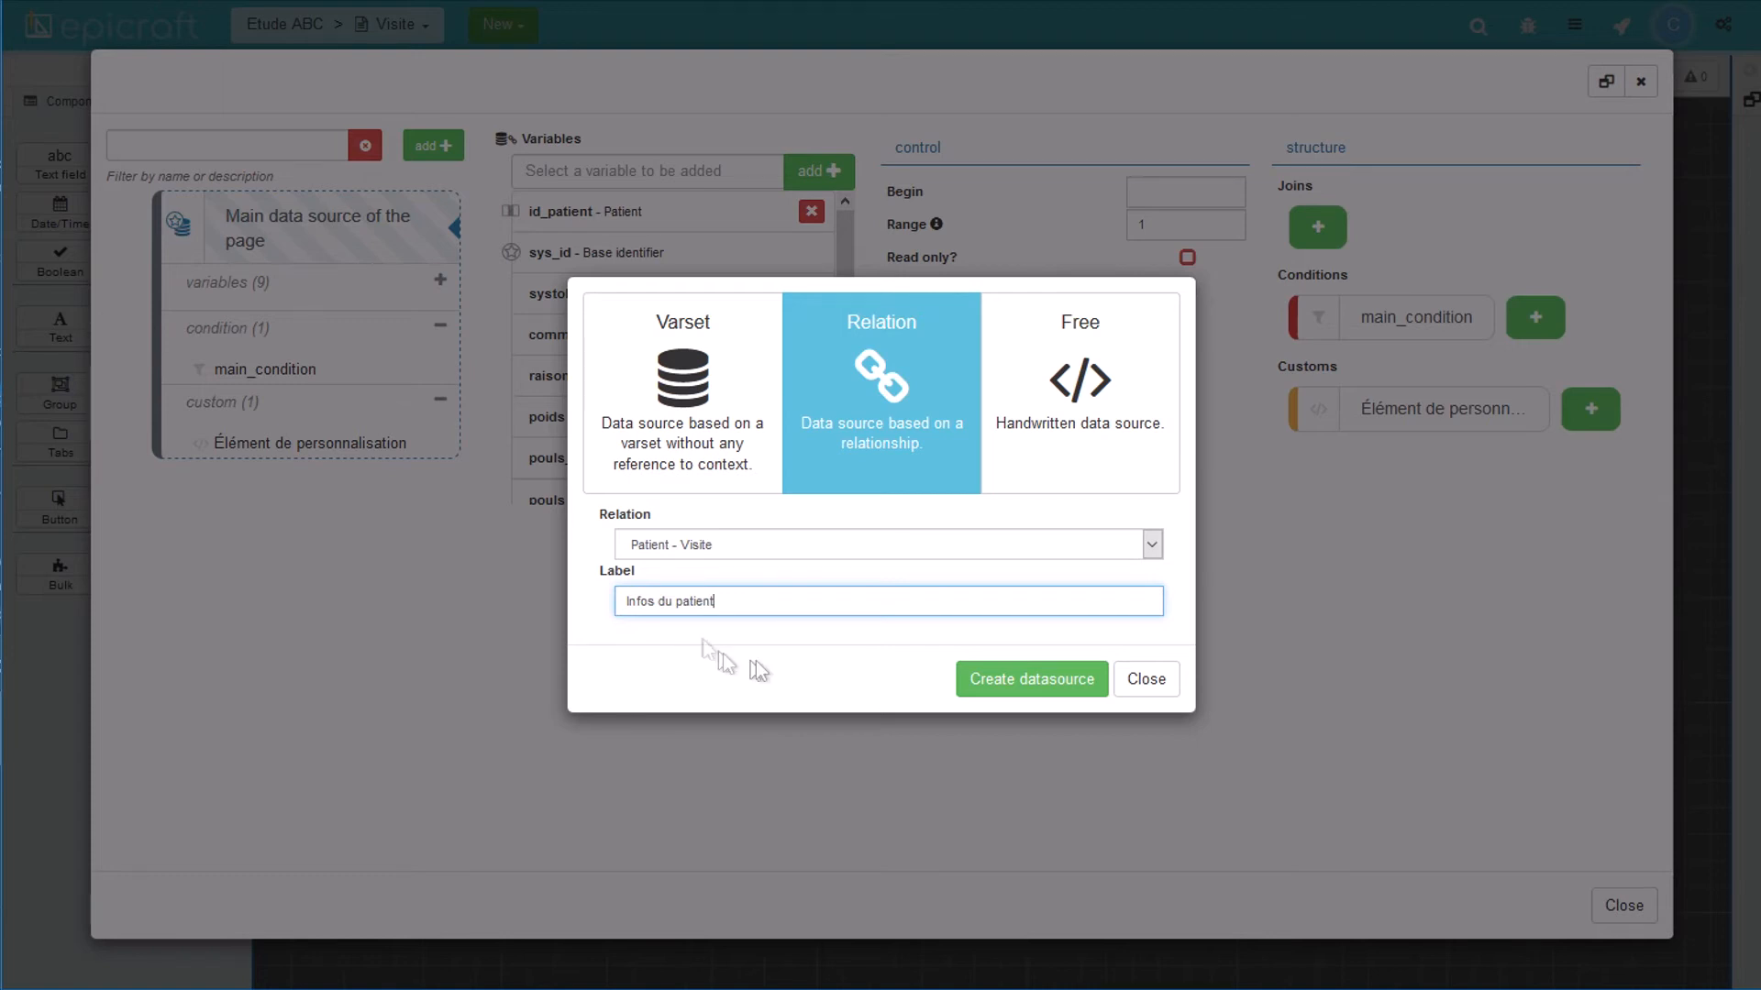
left_click(989, 677)
type("infos_patient")
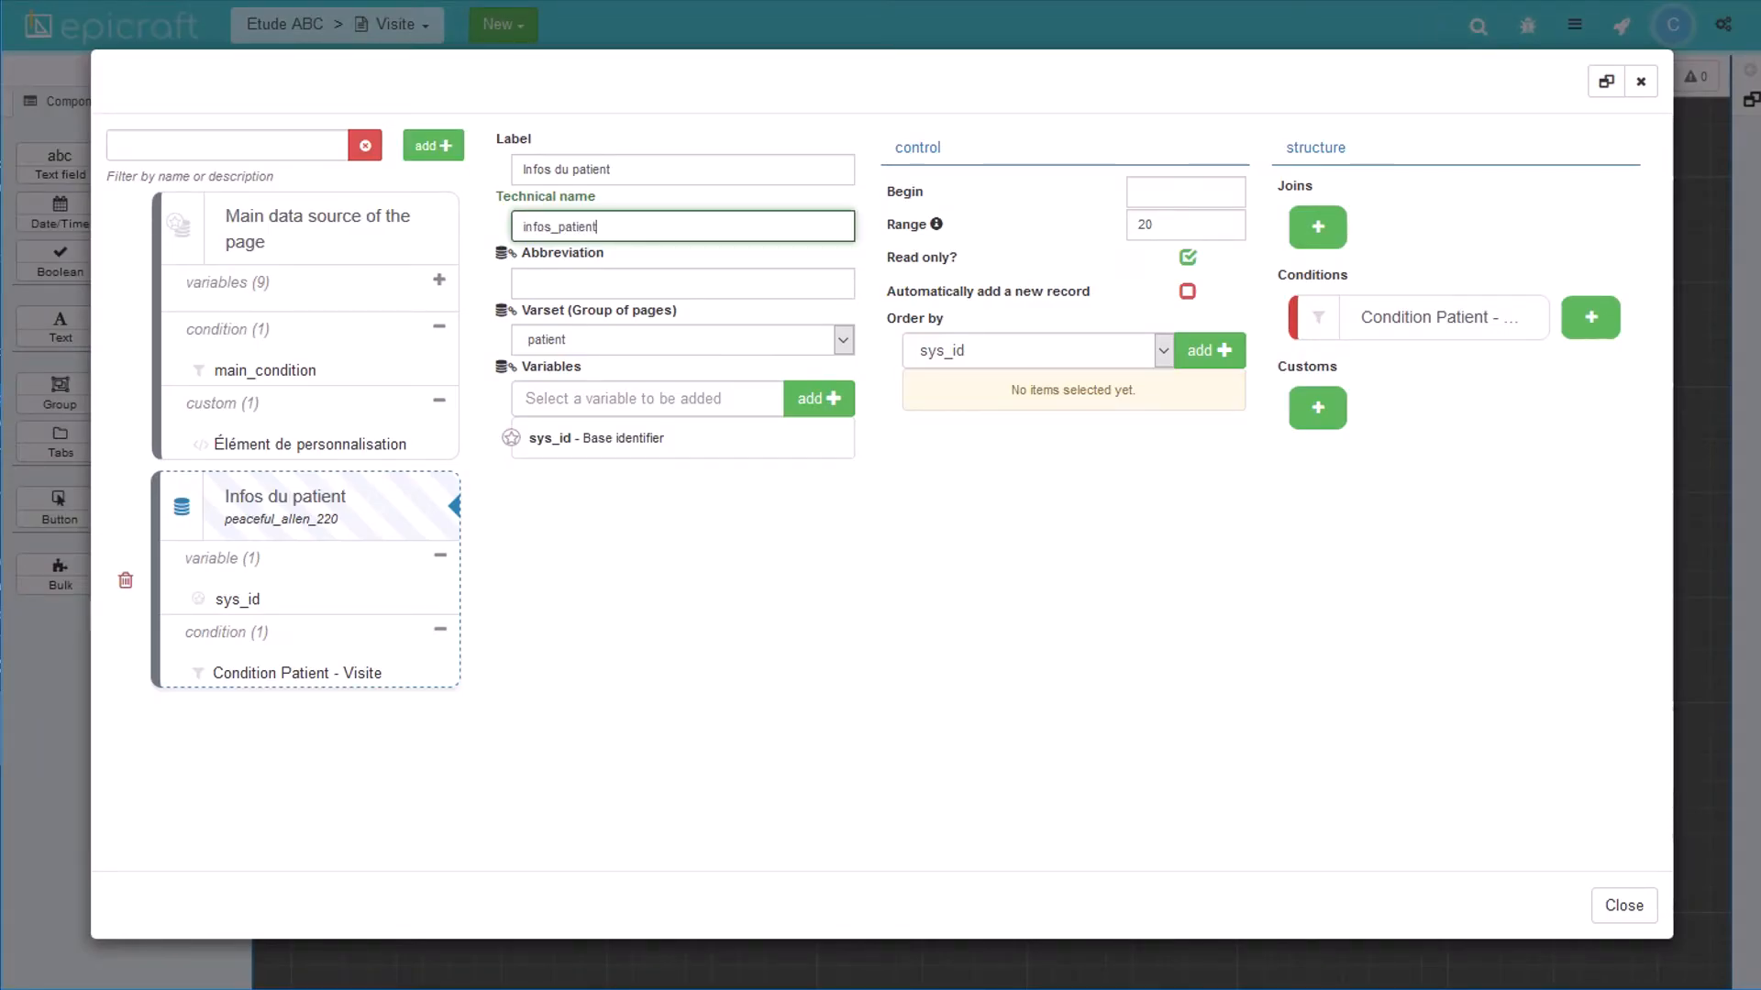
Step: Add nom, prenom and ddn to infos_patient, check the Patient - Visite condition, and close
left_click(642, 398)
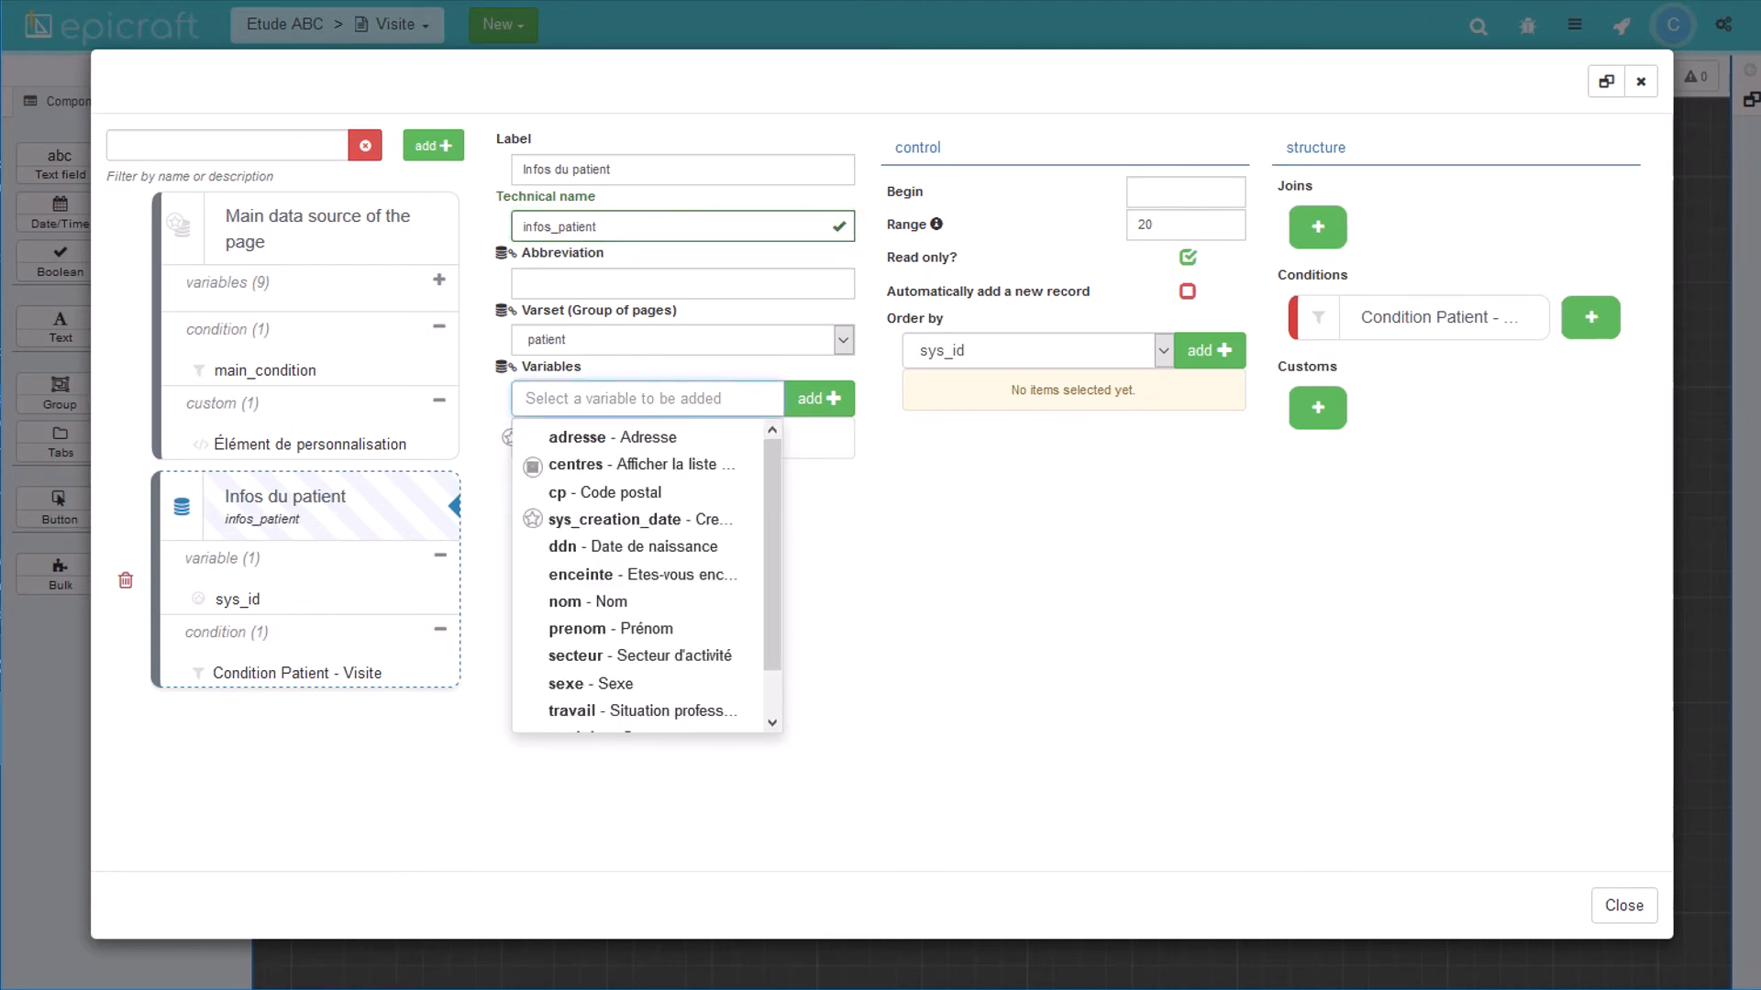
left_click(603, 603)
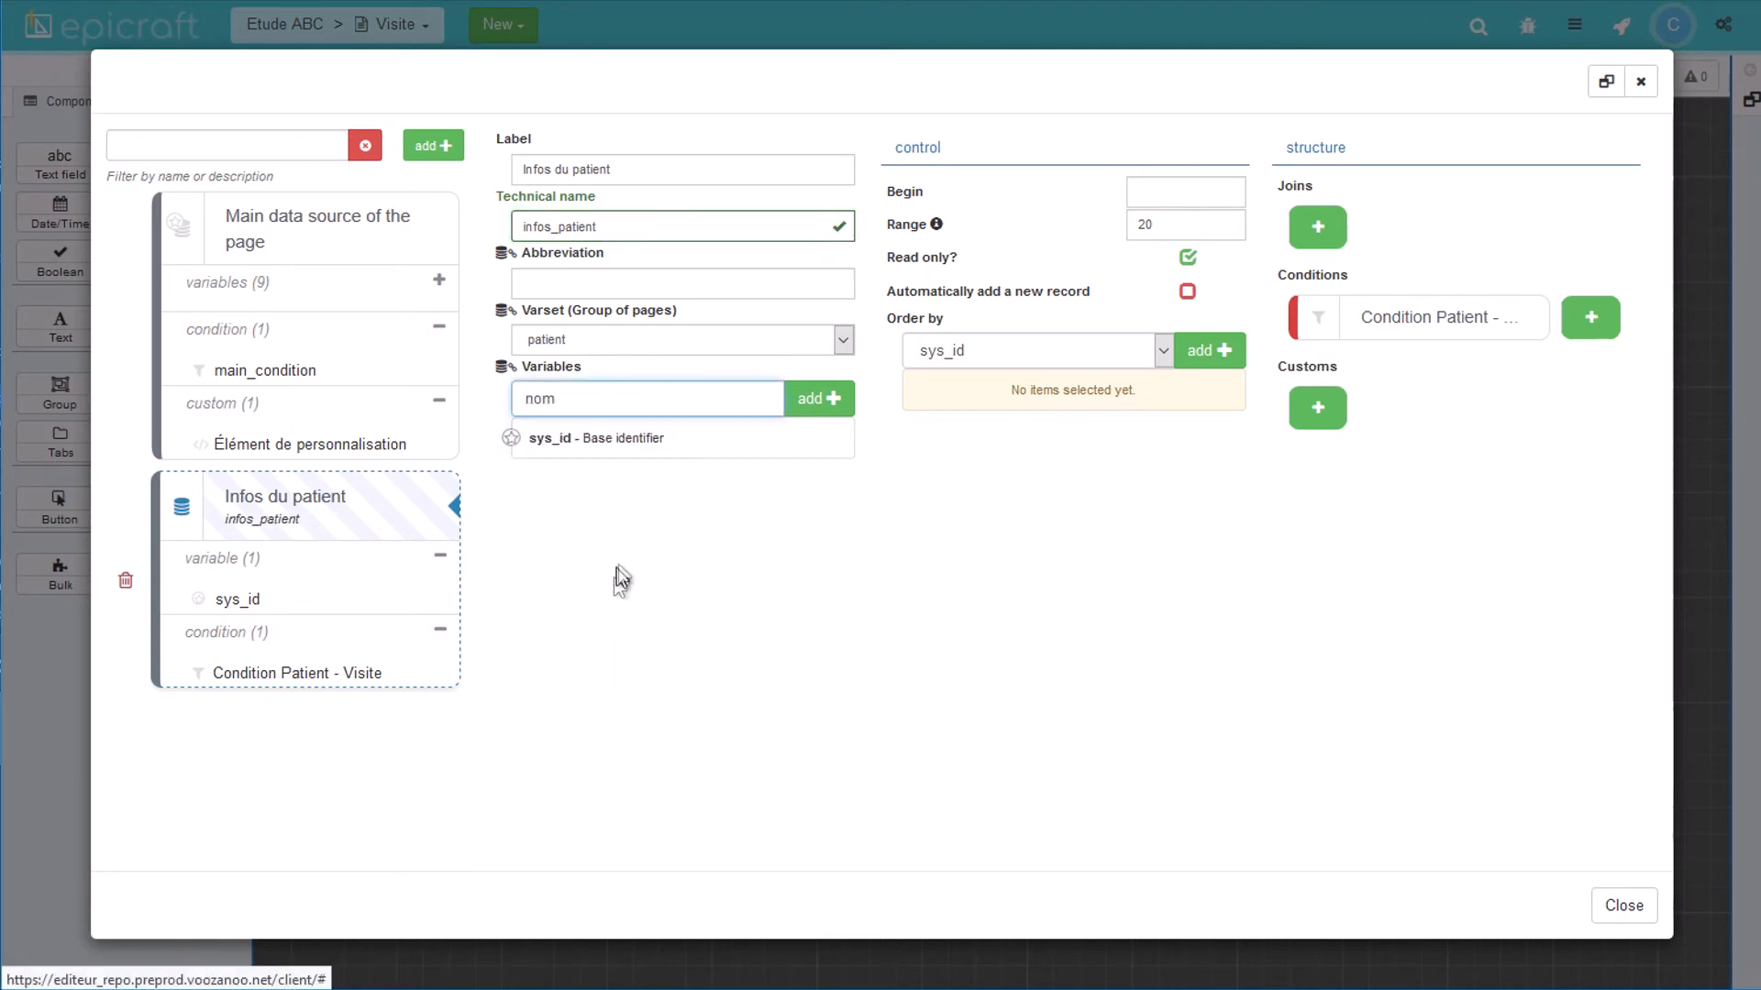
left_click(815, 400)
left_click(642, 398)
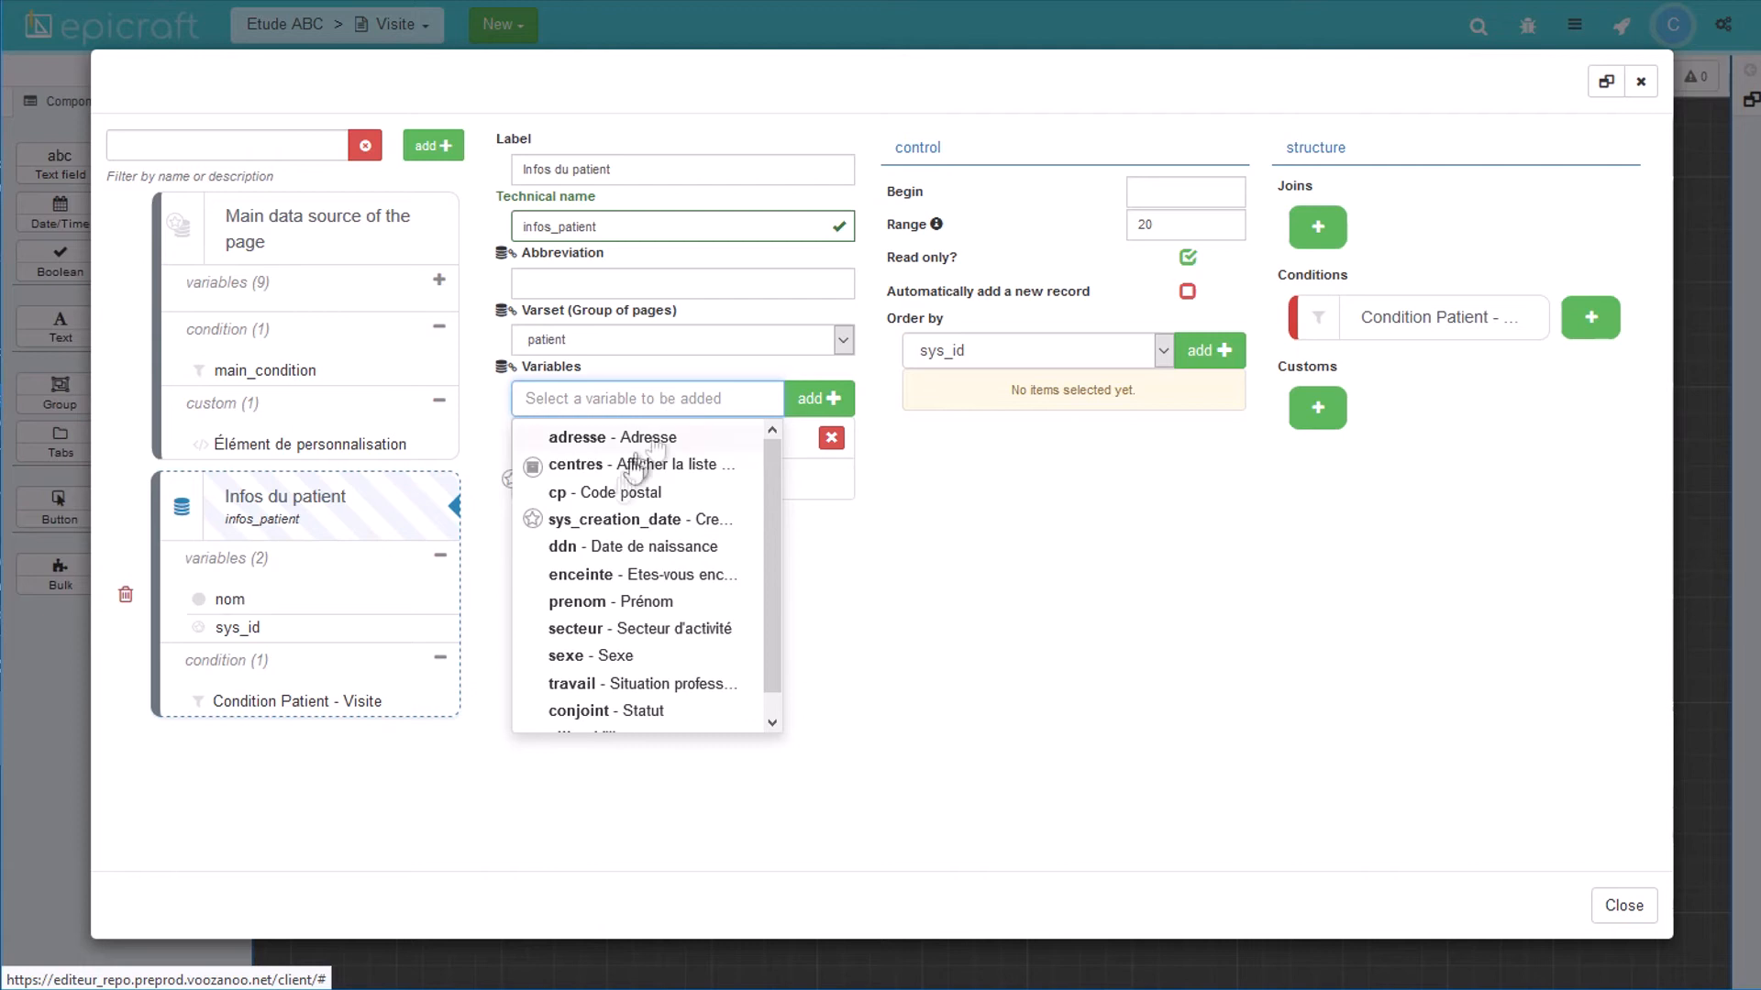
left_click(641, 601)
left_click(806, 400)
left_click(697, 399)
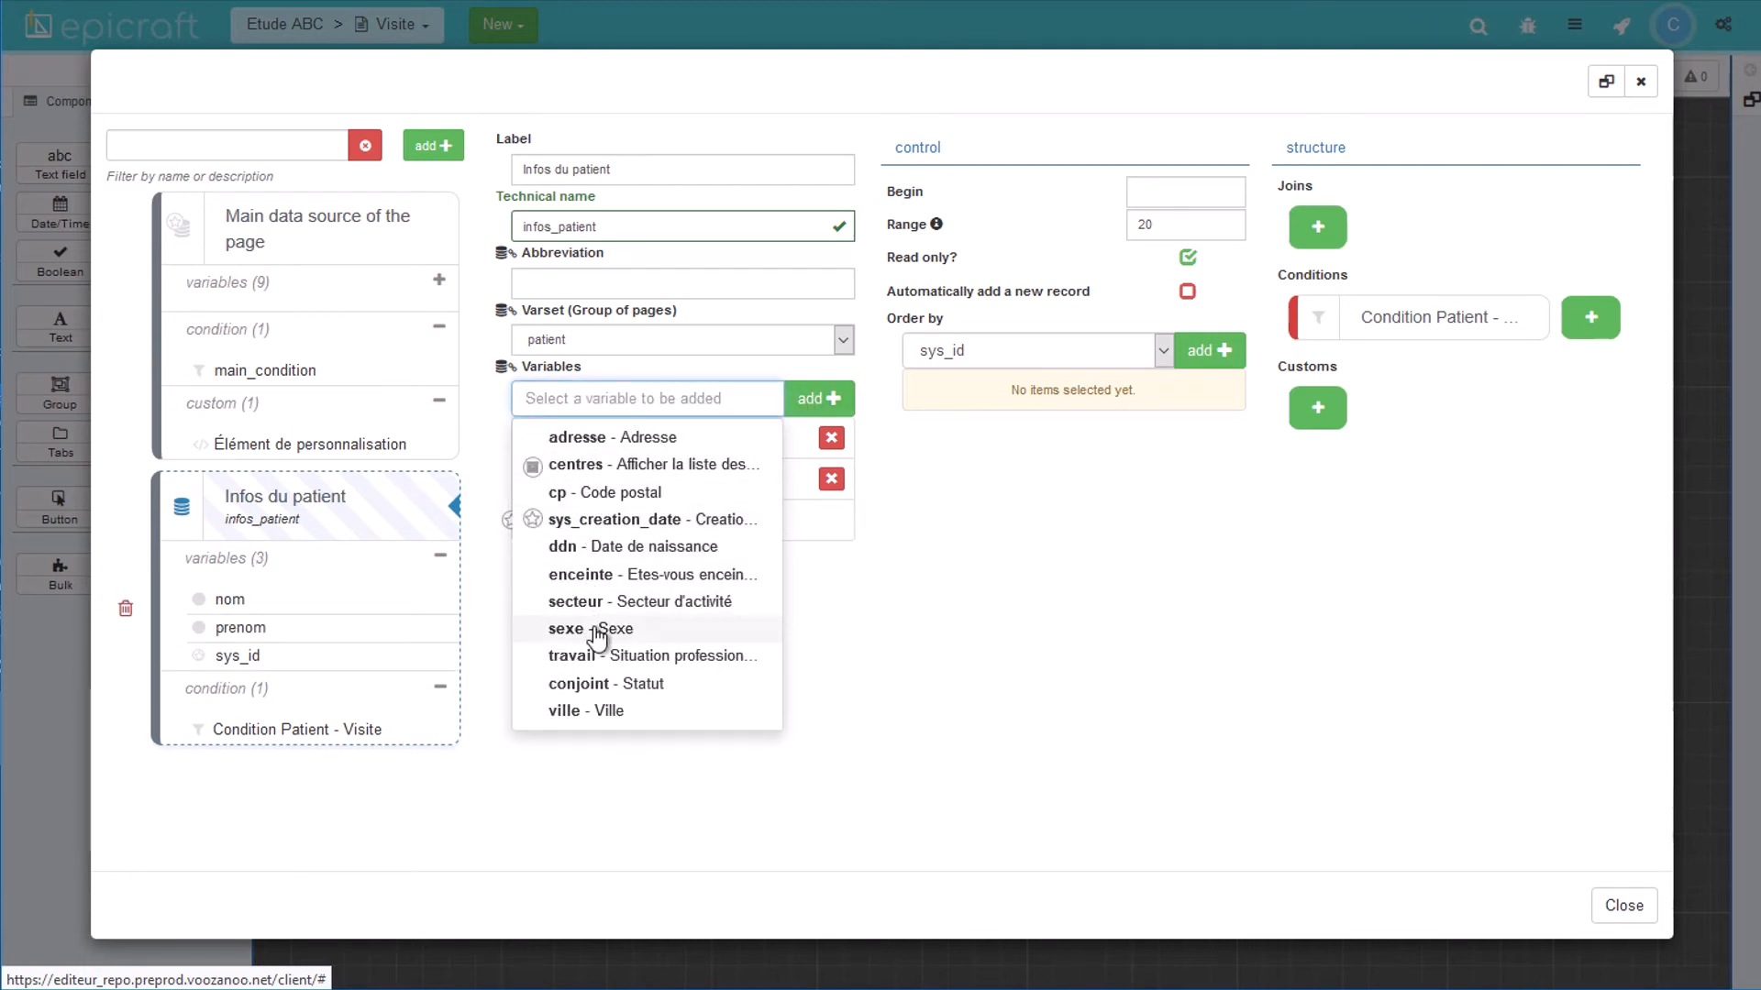
left_click(597, 543)
left_click(807, 398)
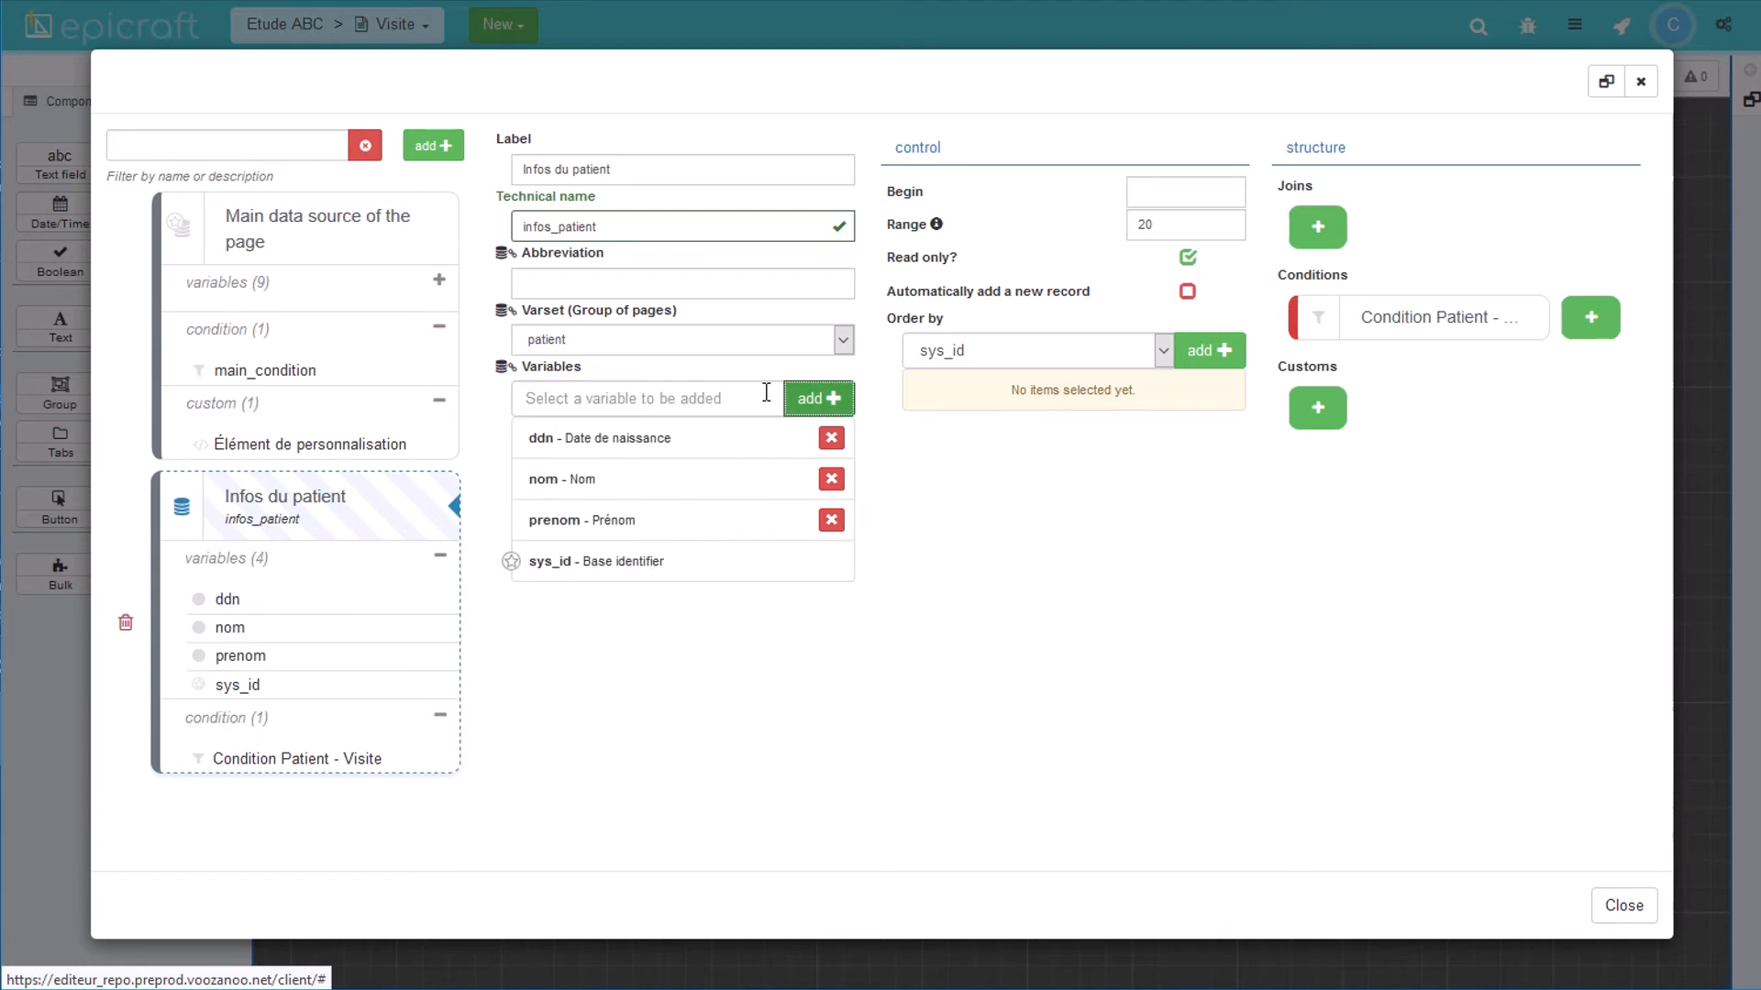
left_click(300, 759)
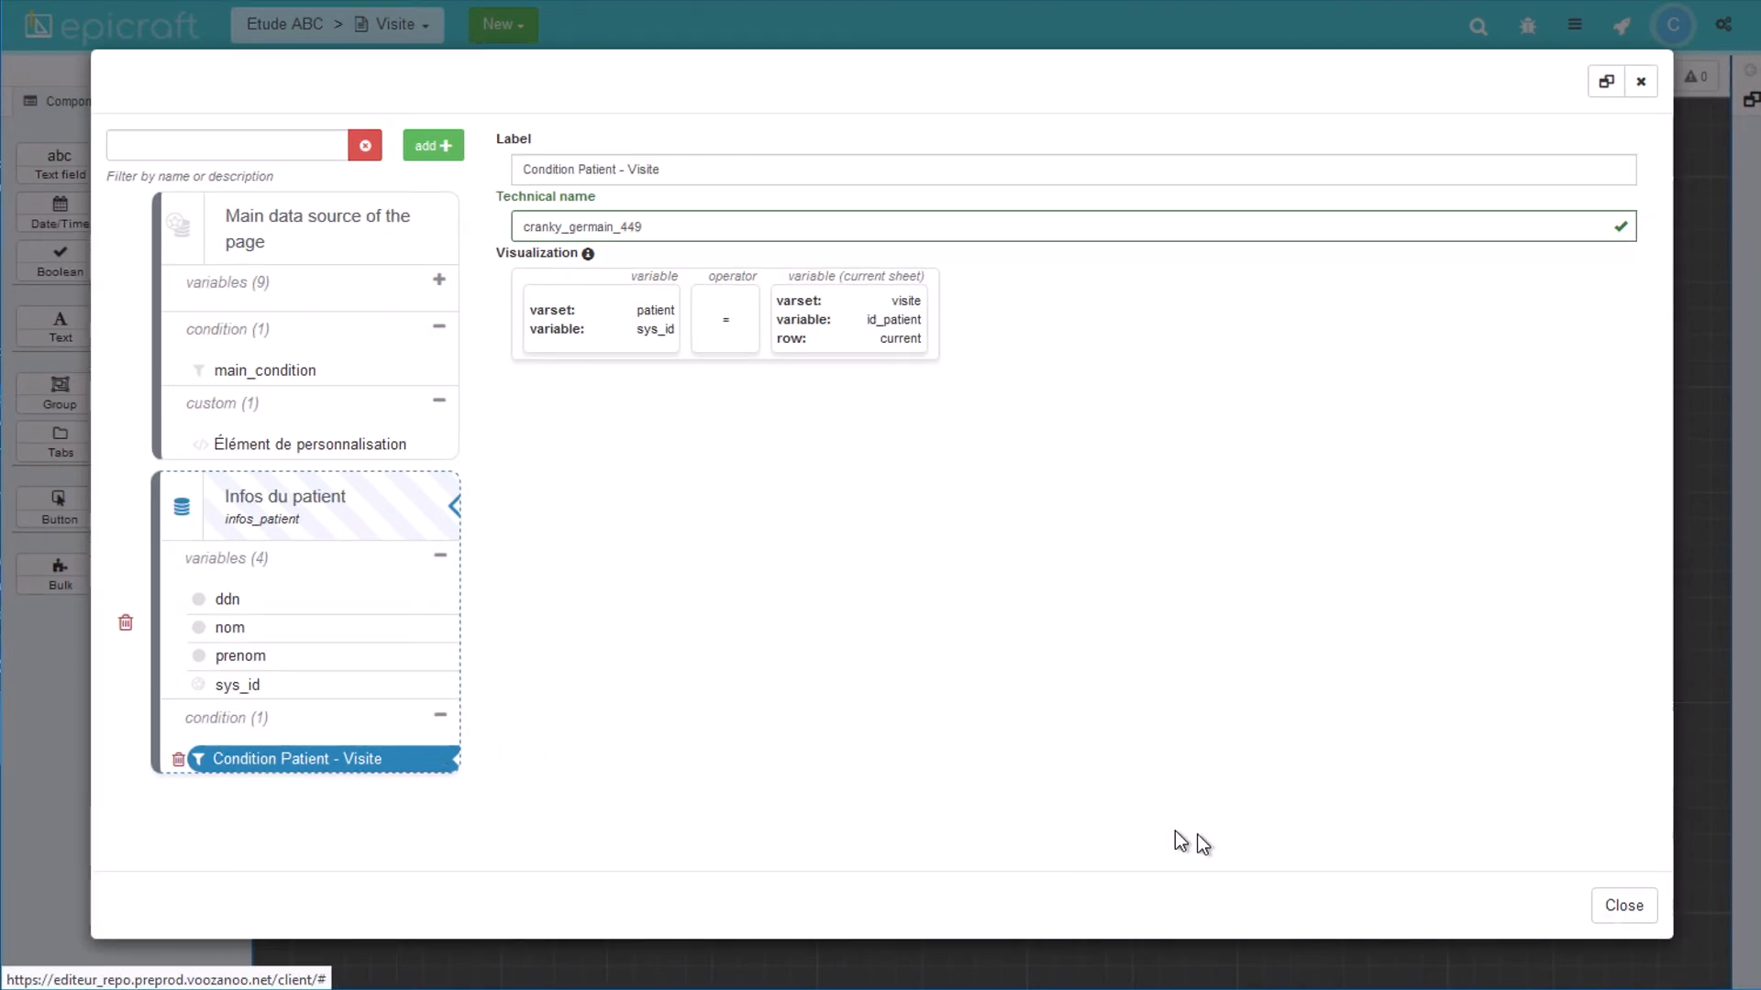
left_click(1621, 903)
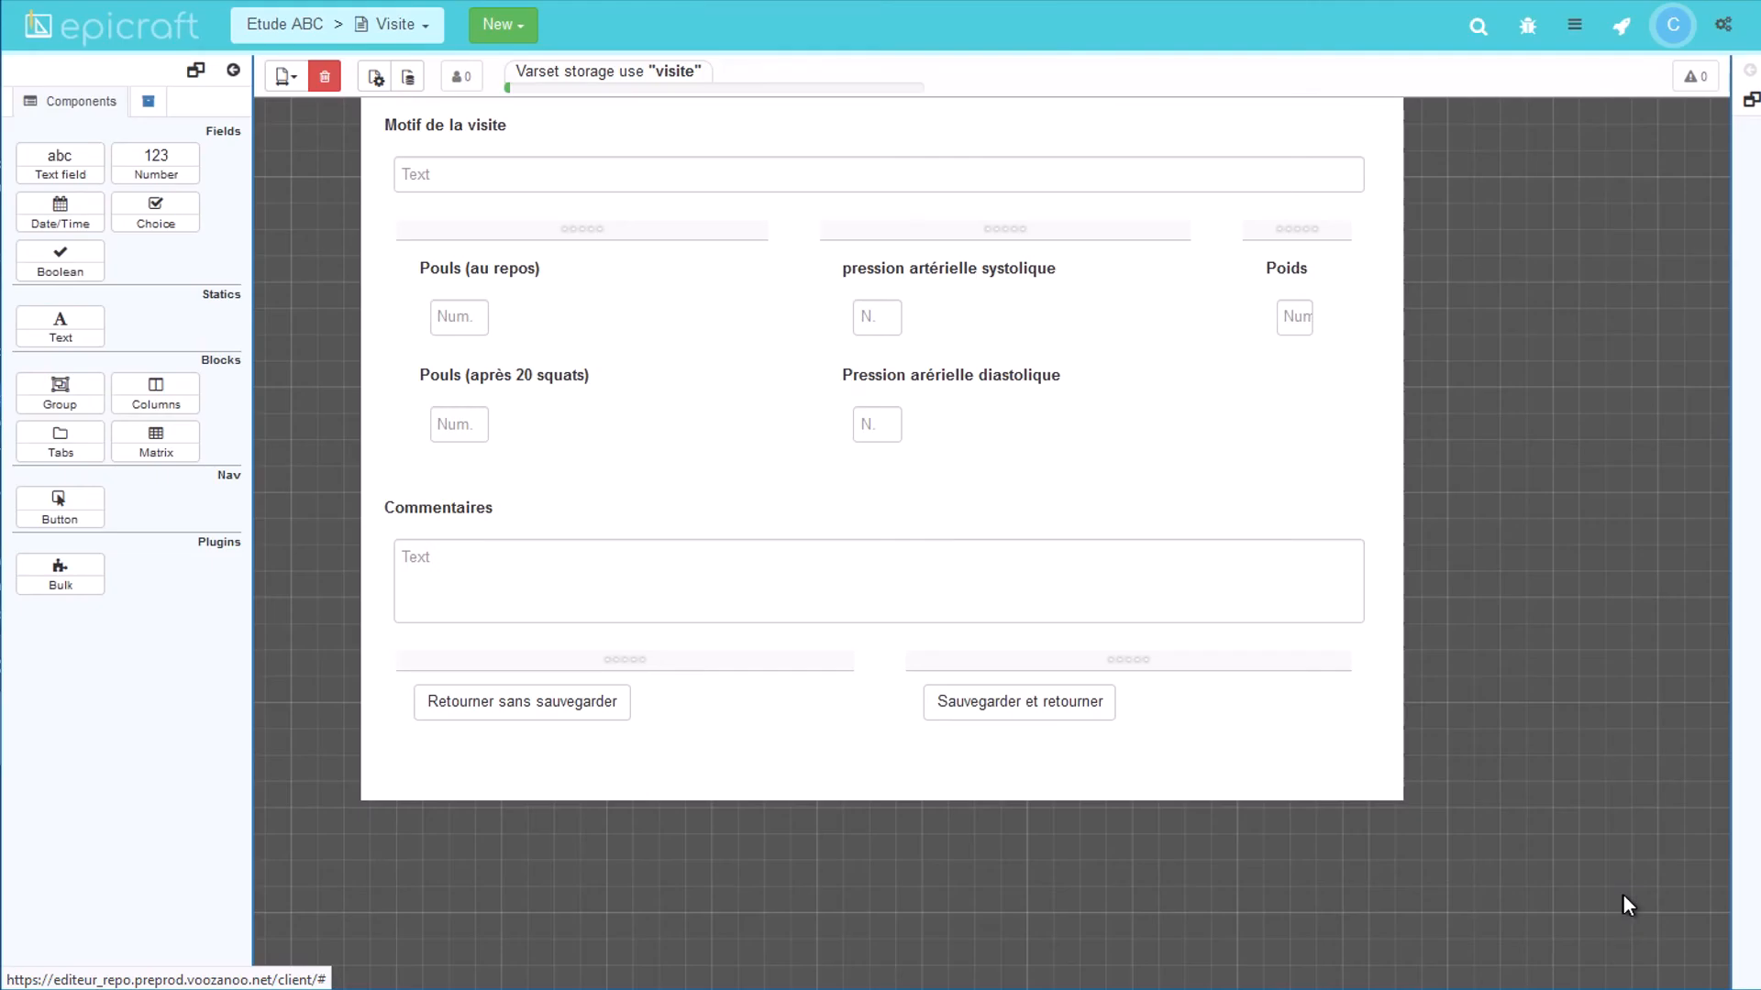
Step: Add a top PATIENT group with fields bound to Infos du patient, starting with nom, then deploy
left_click_drag(60, 390, 549, 131)
left_click_drag(59, 163, 435, 167)
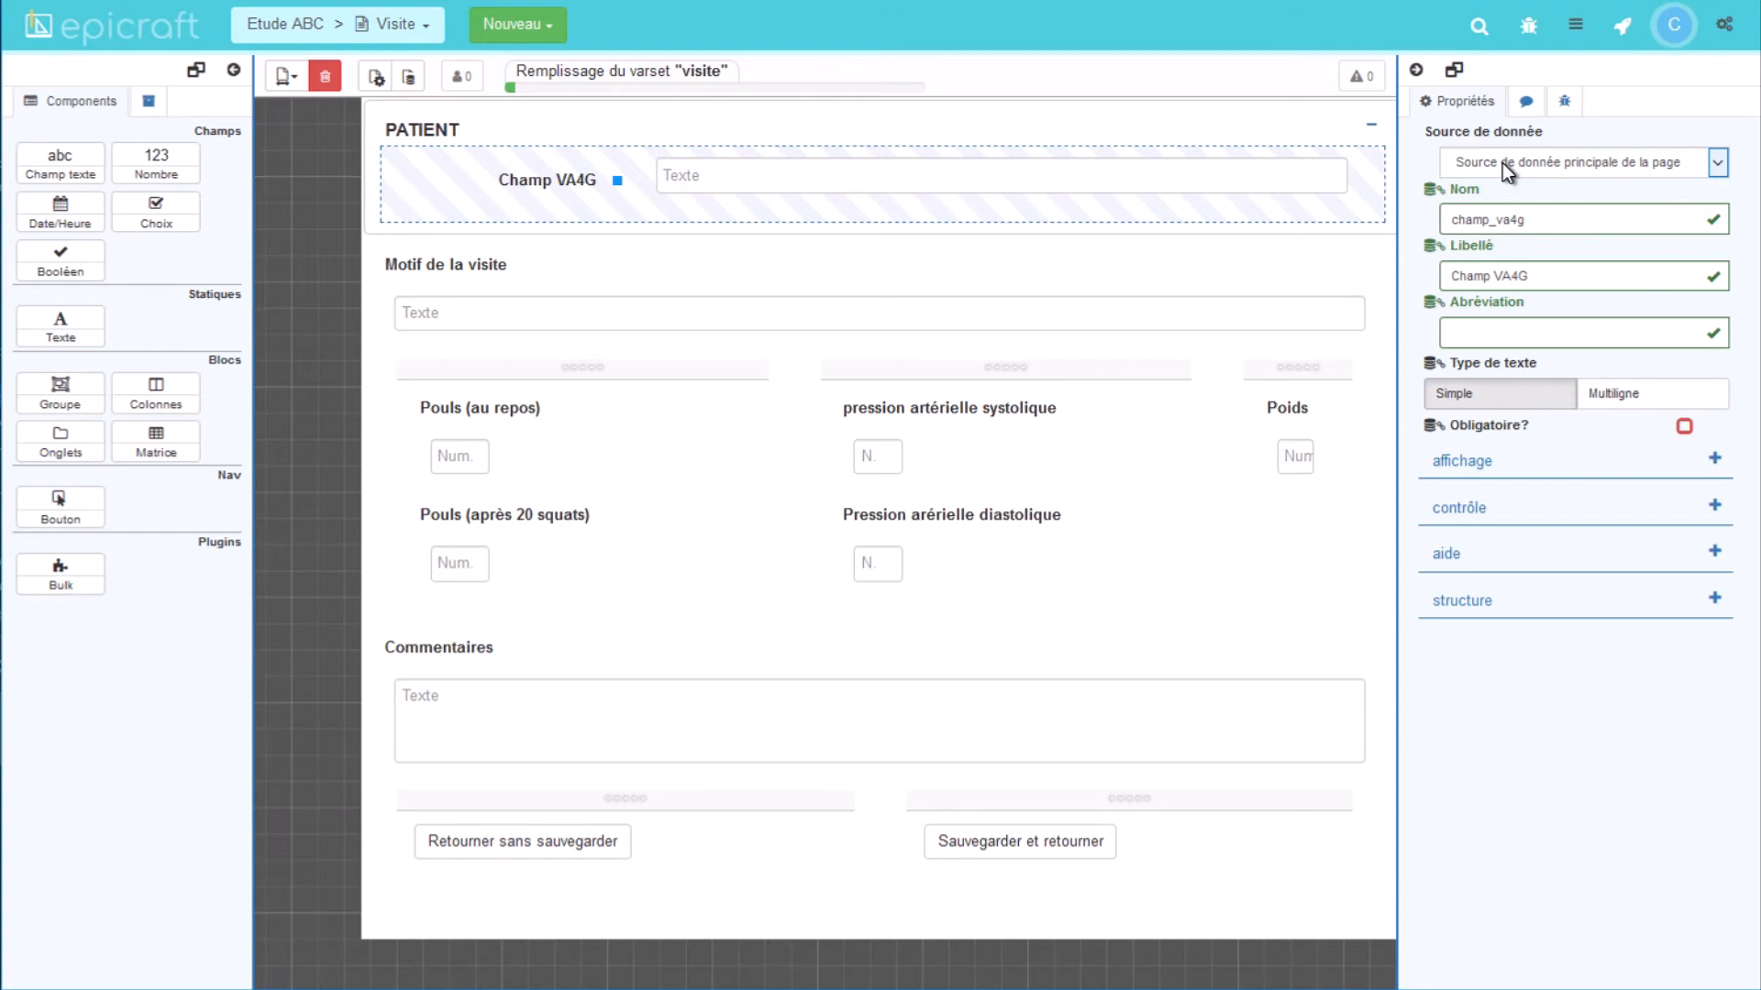
left_click(1502, 162)
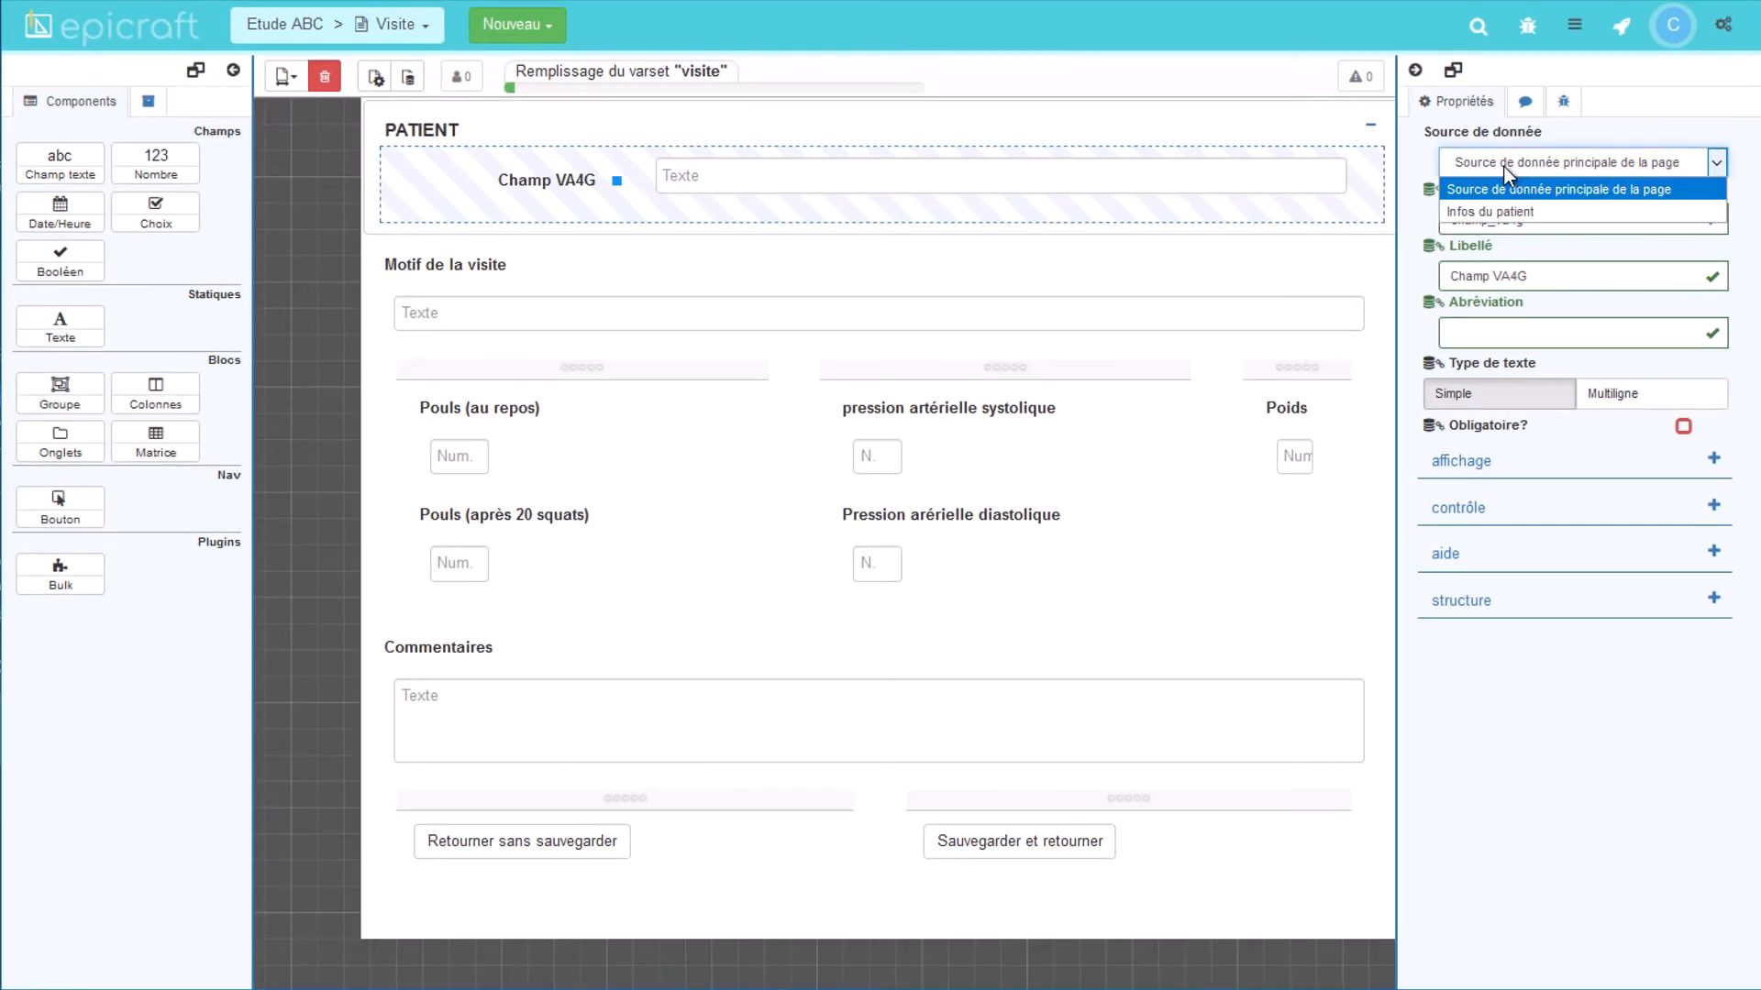
left_click(1504, 211)
left_click(1500, 221)
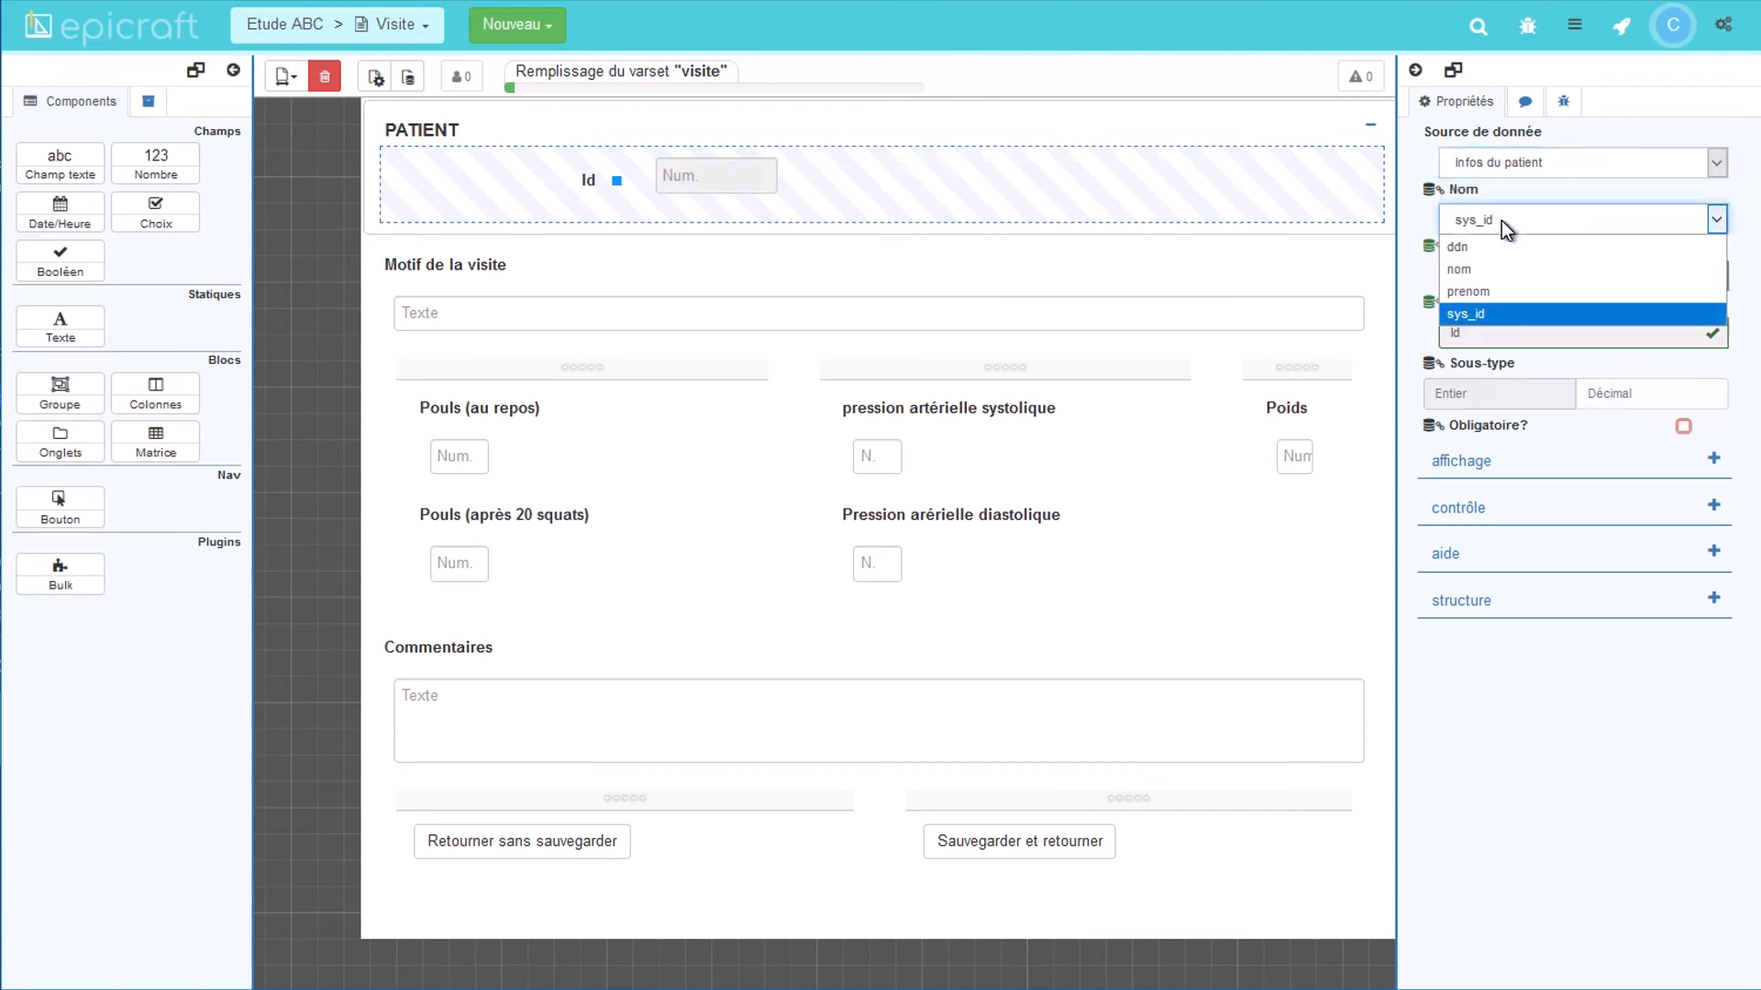
left_click(1491, 270)
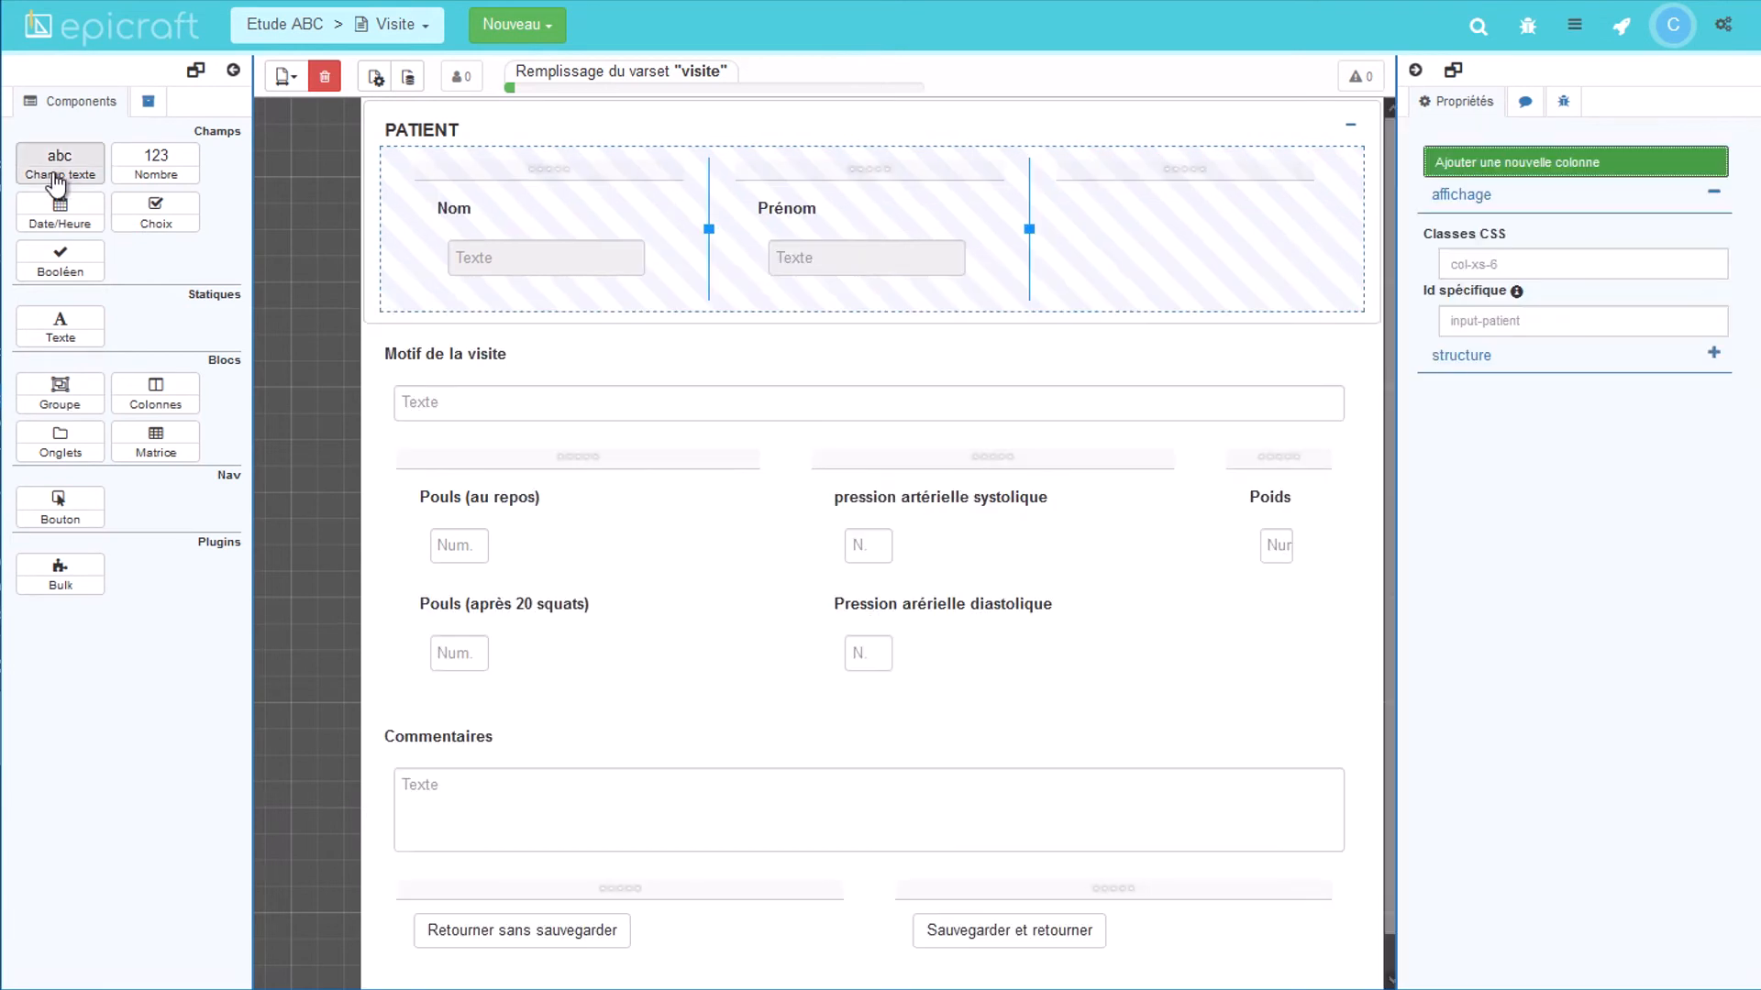
left_click_drag(59, 164, 1197, 89)
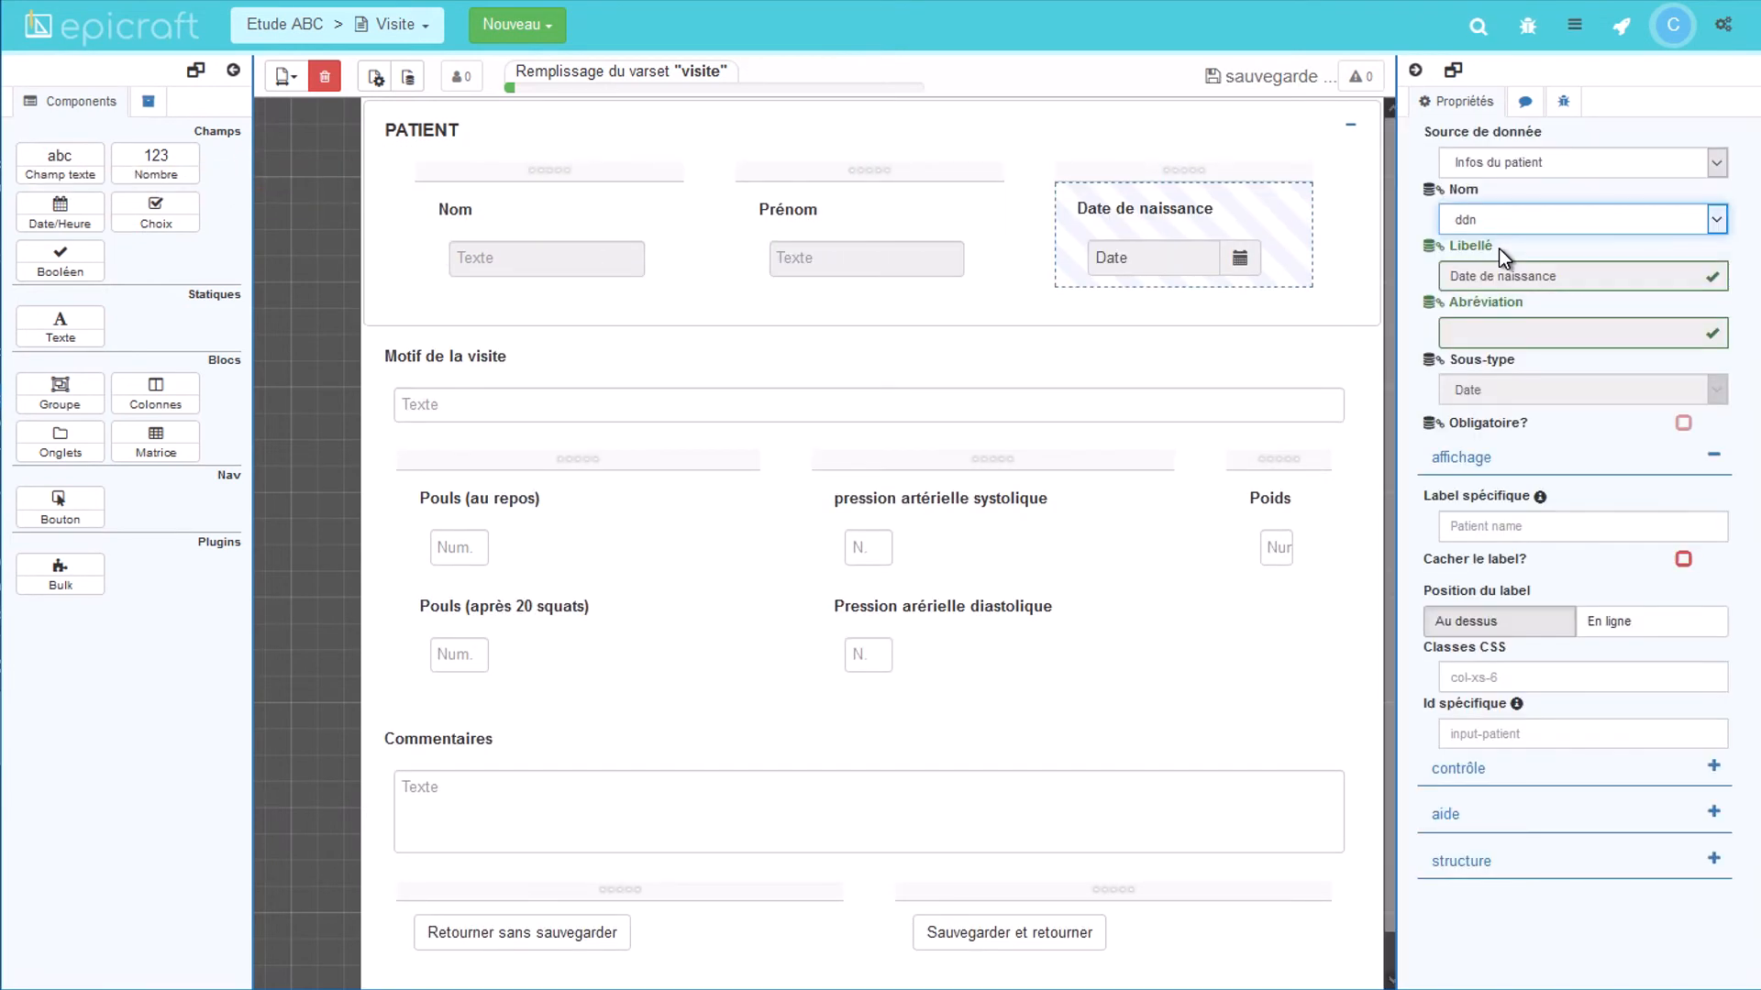
left_click(1622, 27)
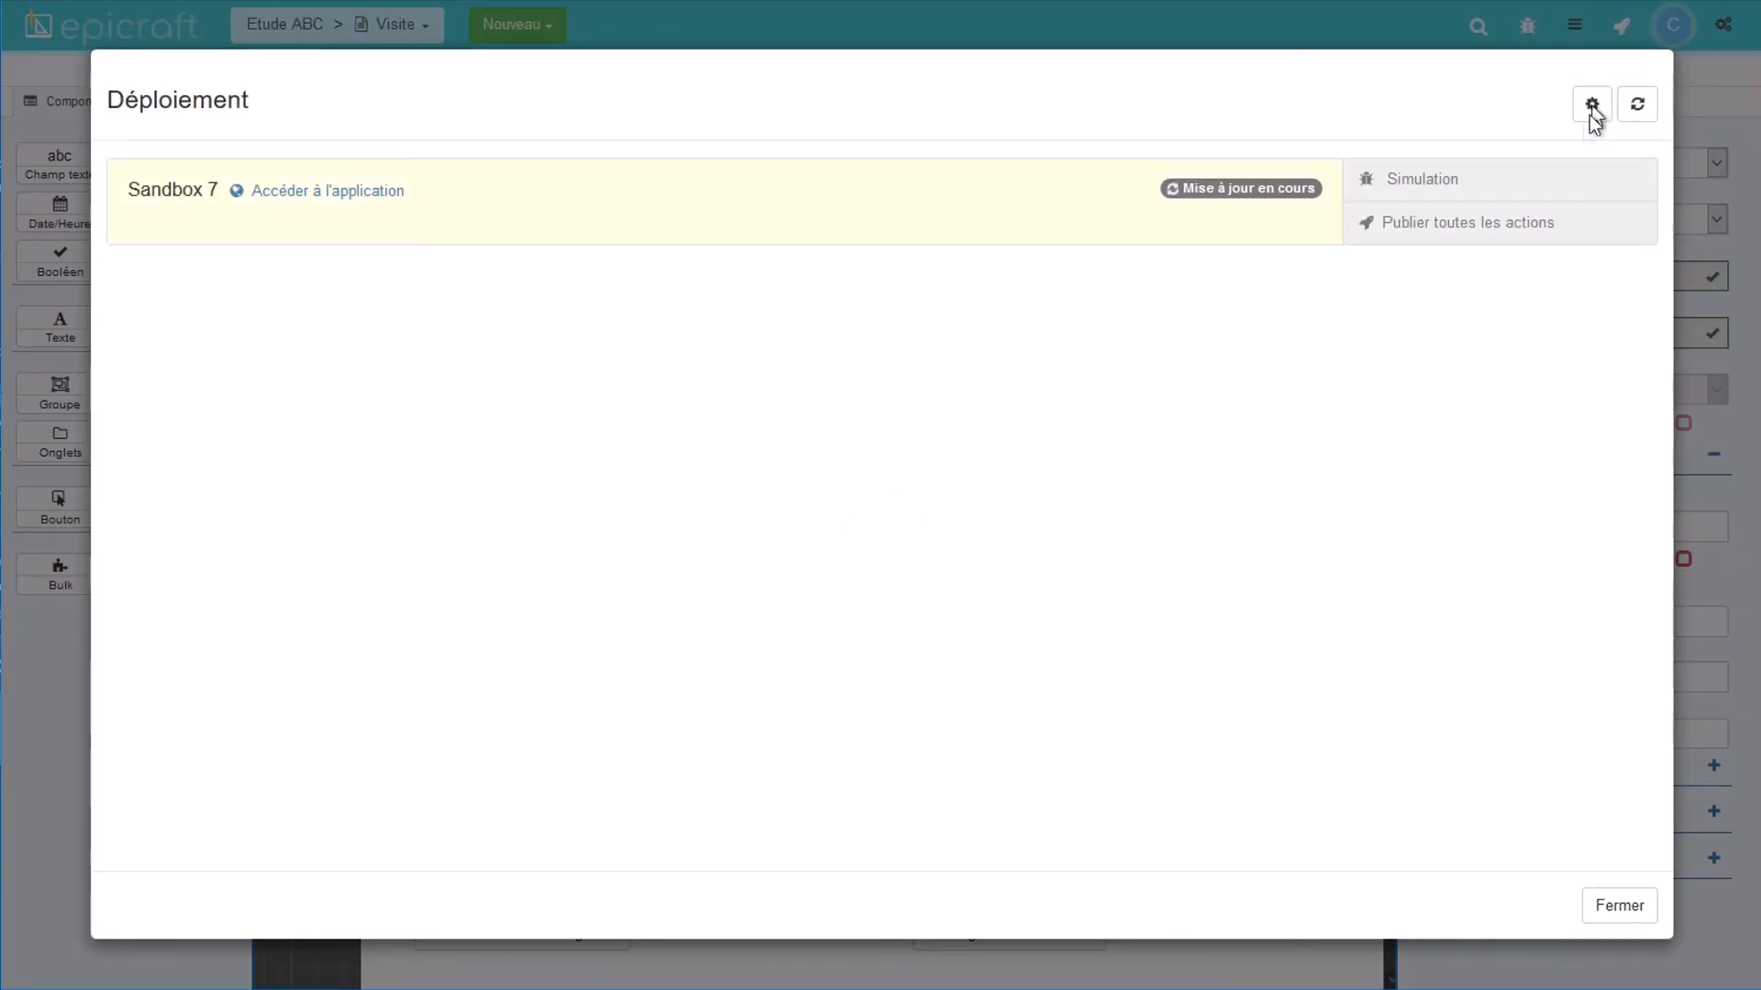
Step: Run the Sandbox 7 deployment and return to the Visite form editor
left_click(1447, 609)
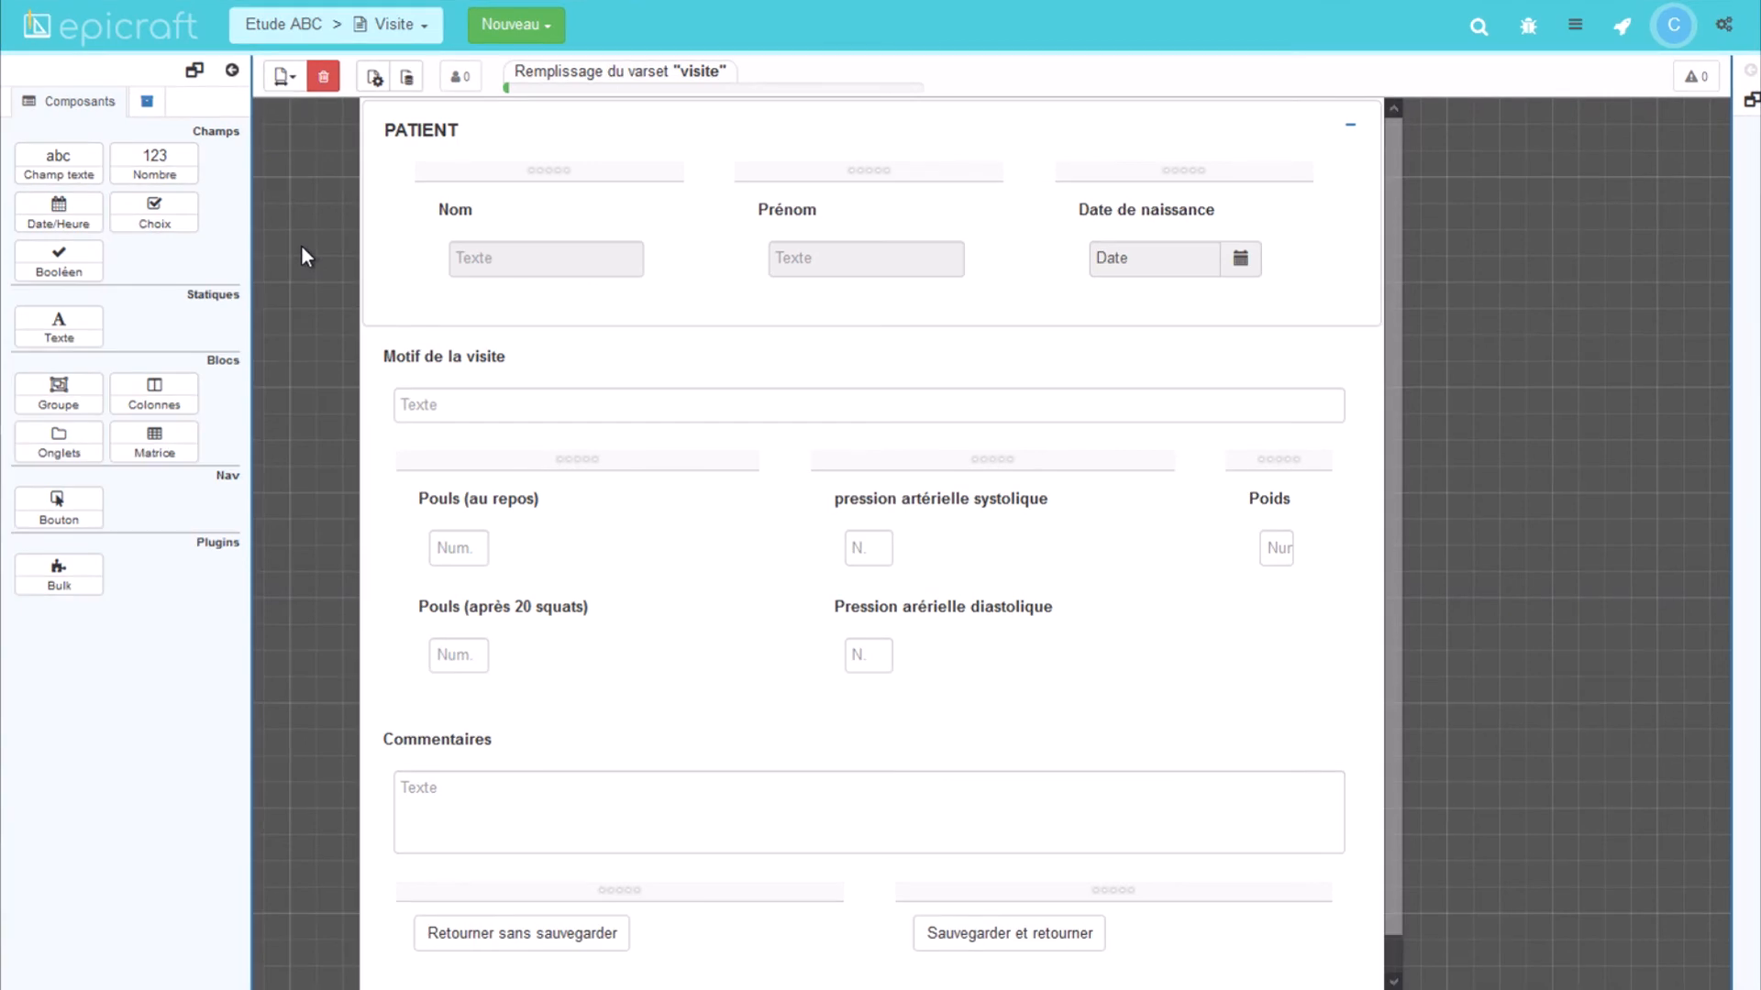
Step: Add a free data source 'une requête libre' to the Visite page and browse its Modèles templates
left_click(408, 79)
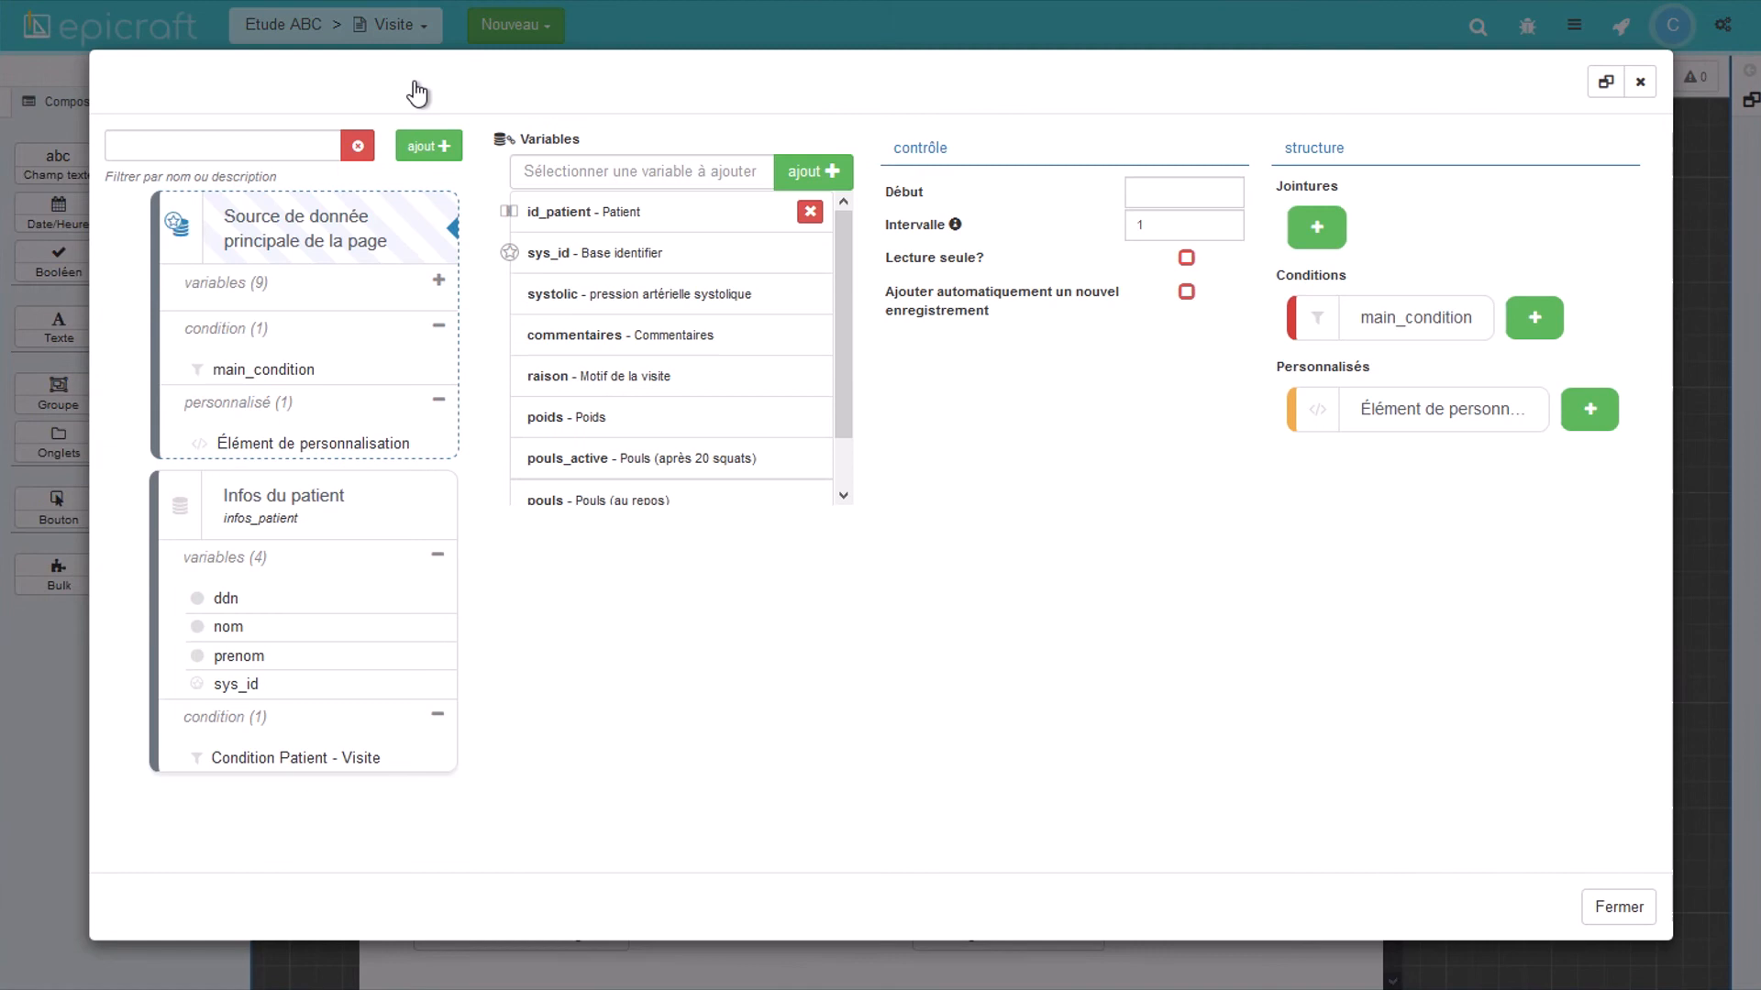
left_click(429, 146)
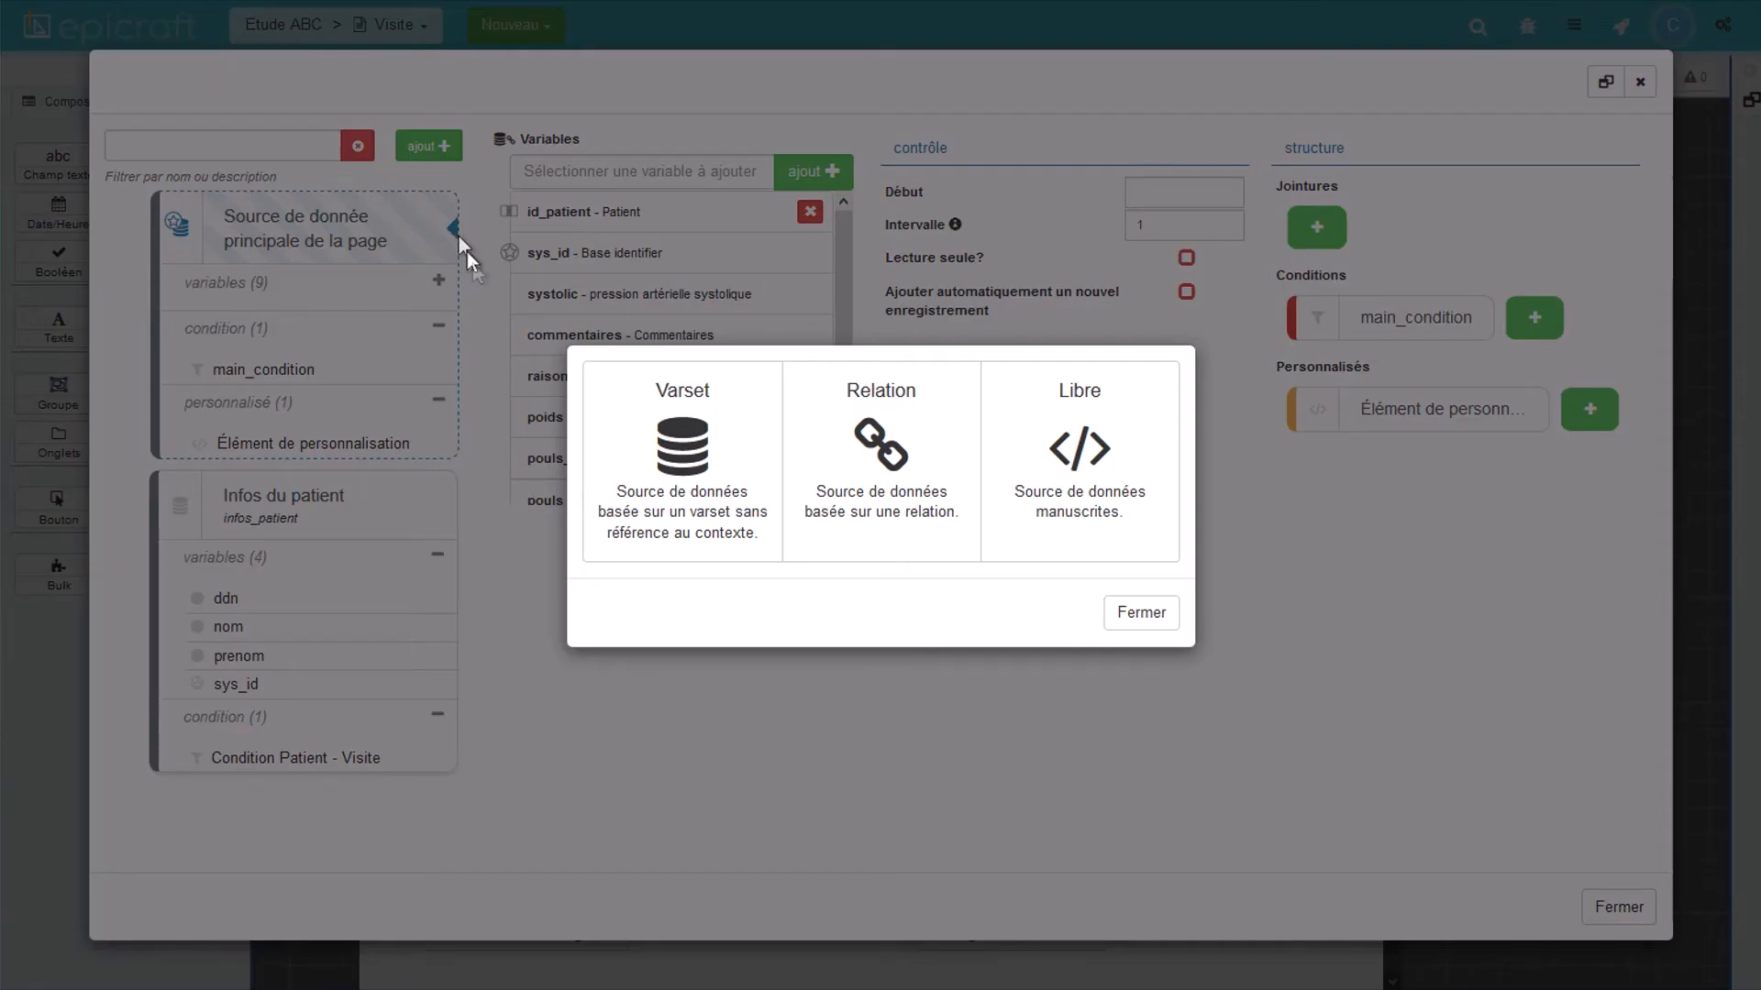
left_click(1082, 442)
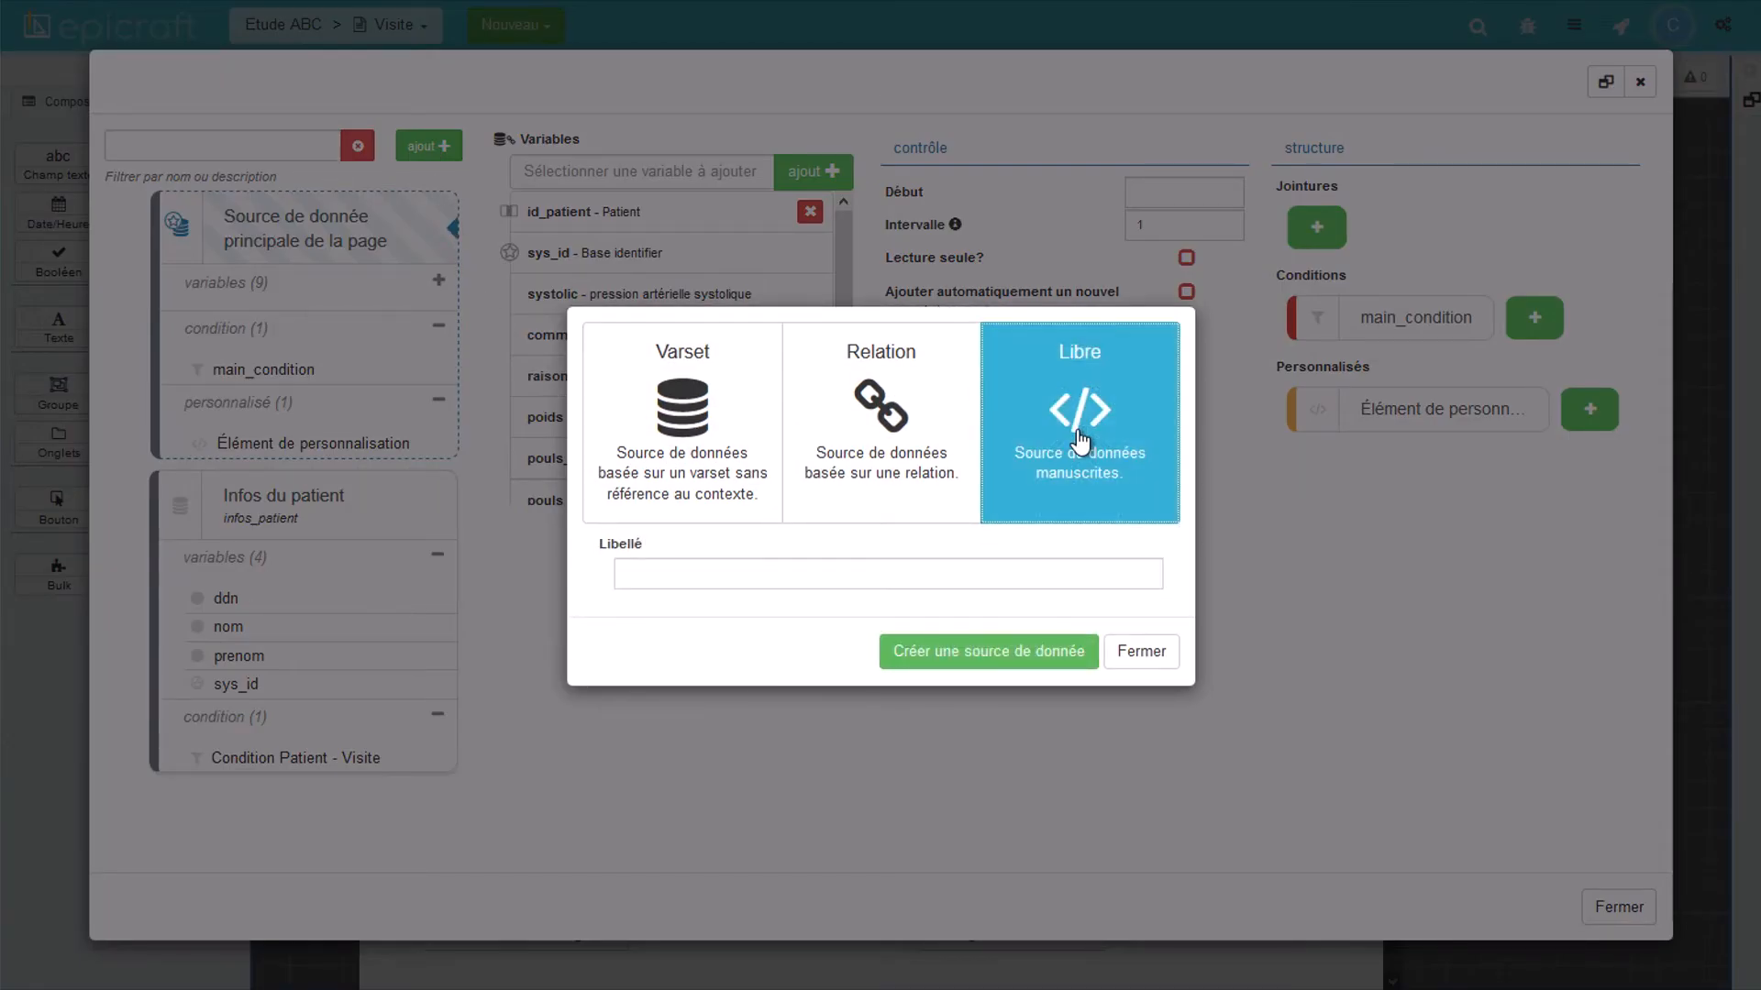
left_click(790, 574)
left_click(998, 658)
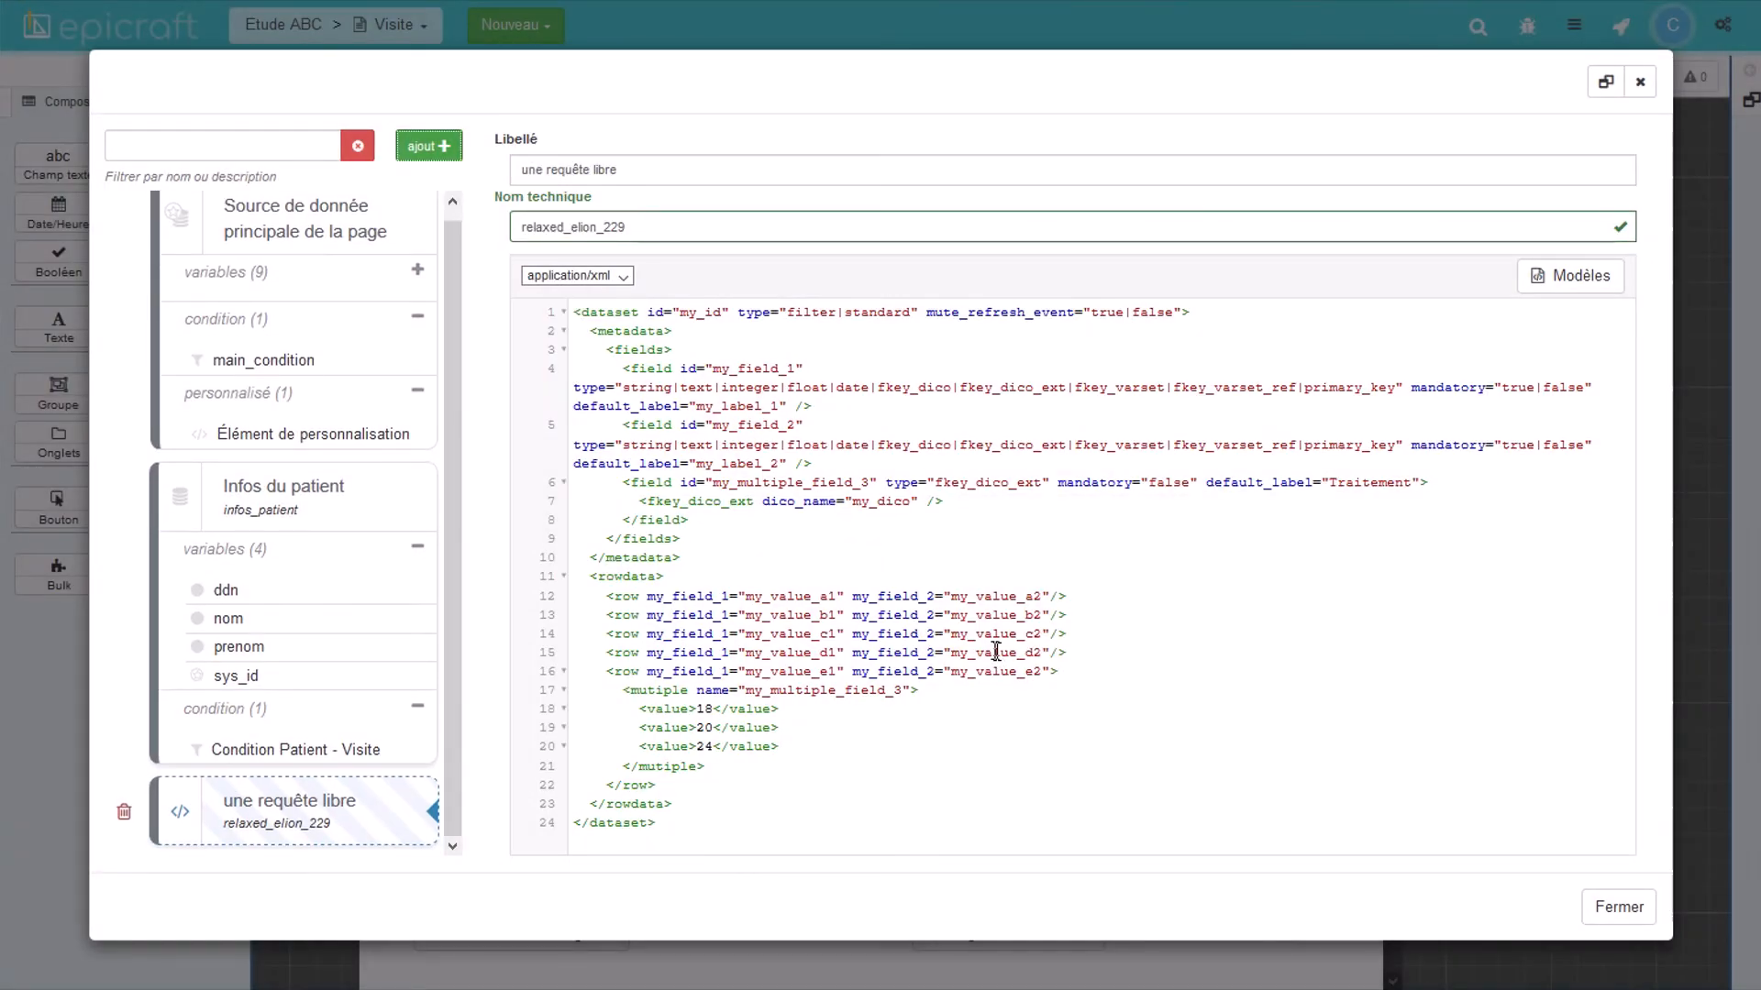
left_click(1558, 278)
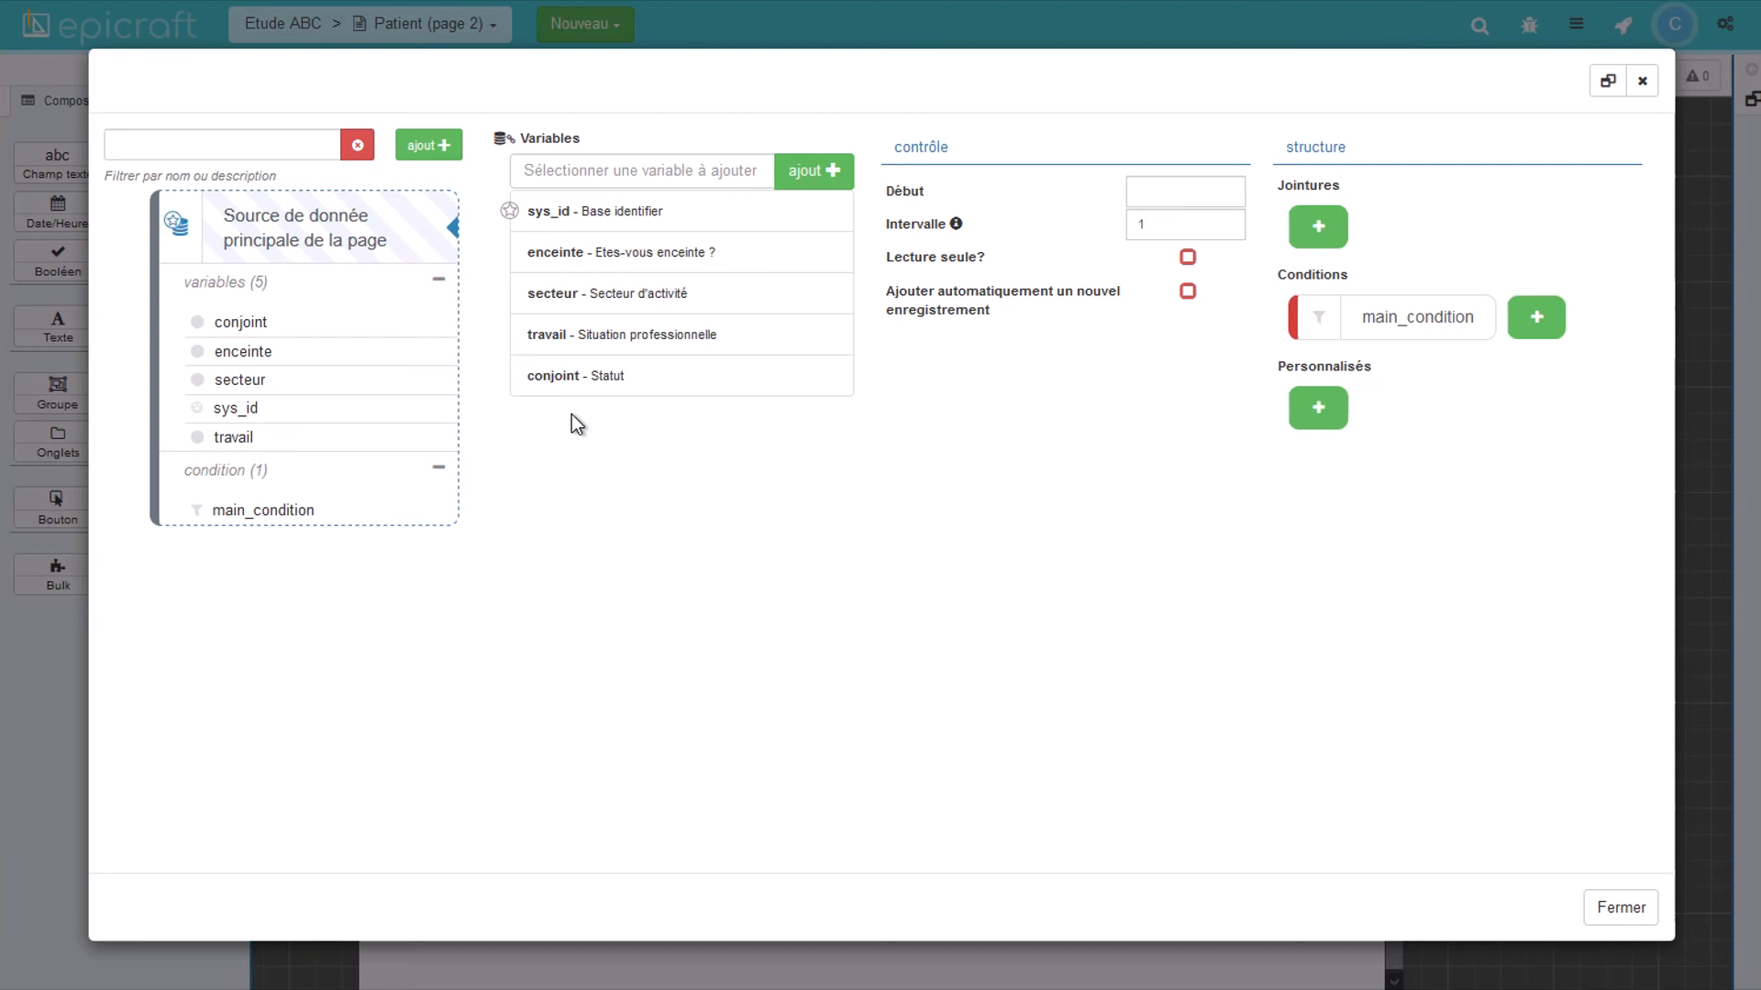
Step: Add the sexe variable to Patient page 2's main data source, then review a field's variable list
left_click(590, 171)
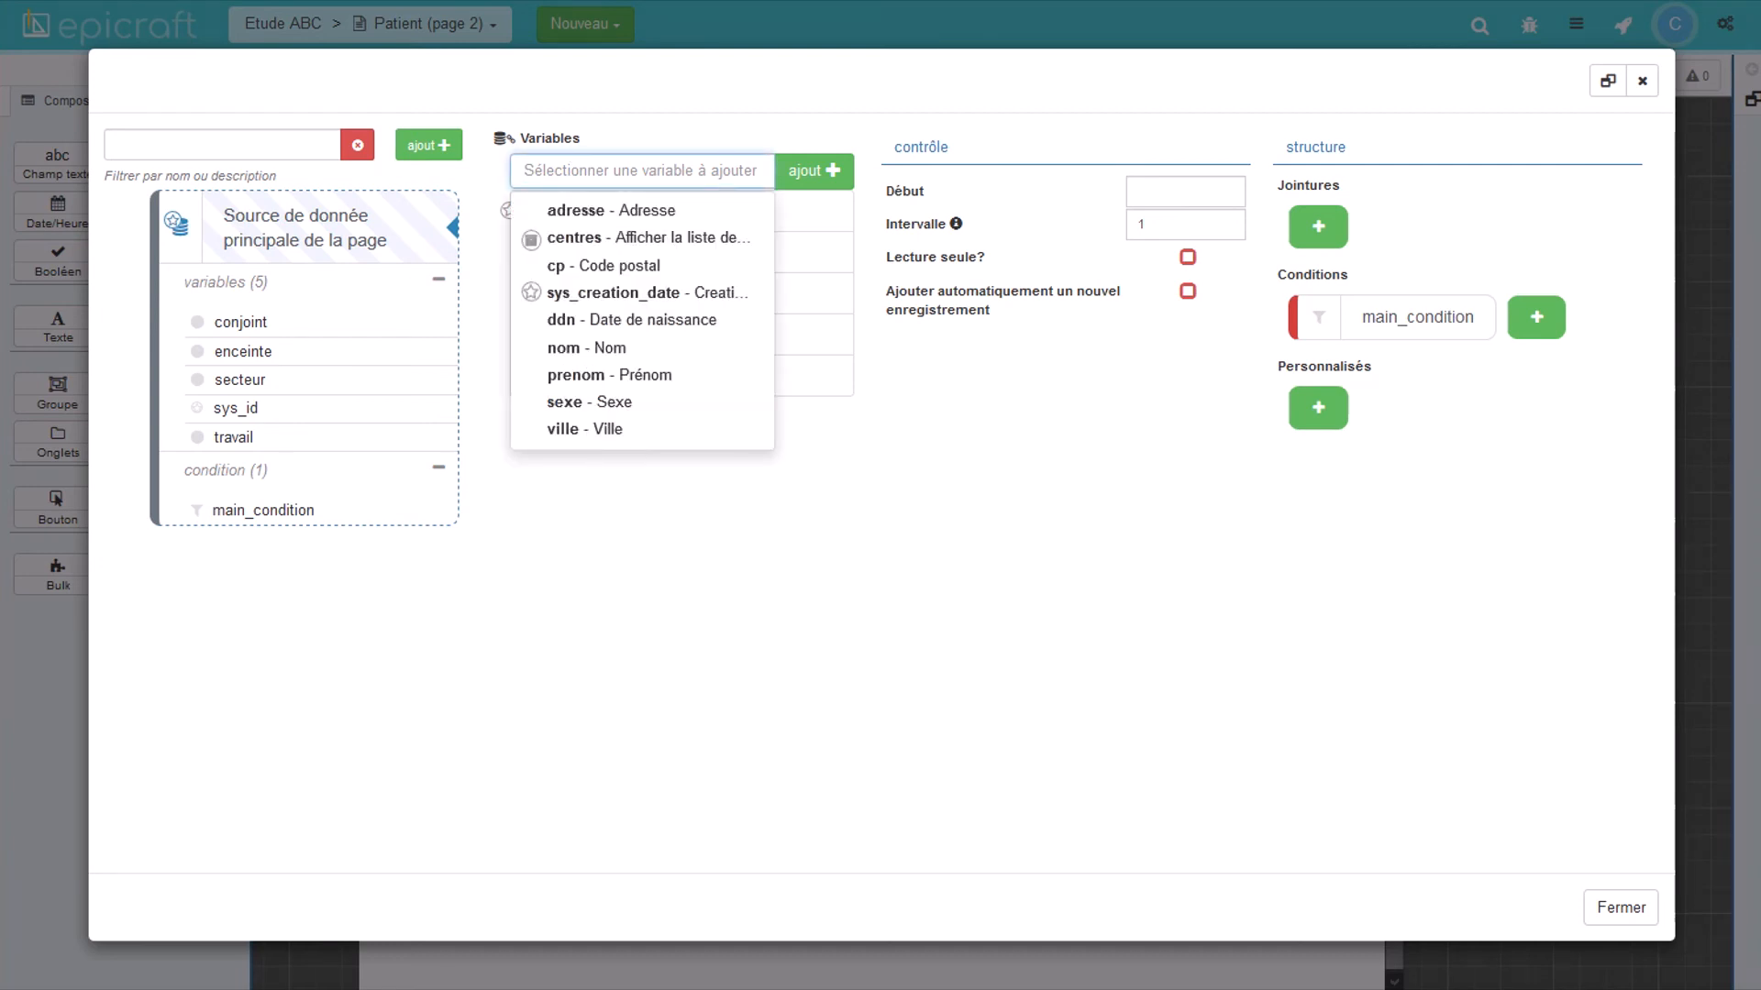
left_click(576, 404)
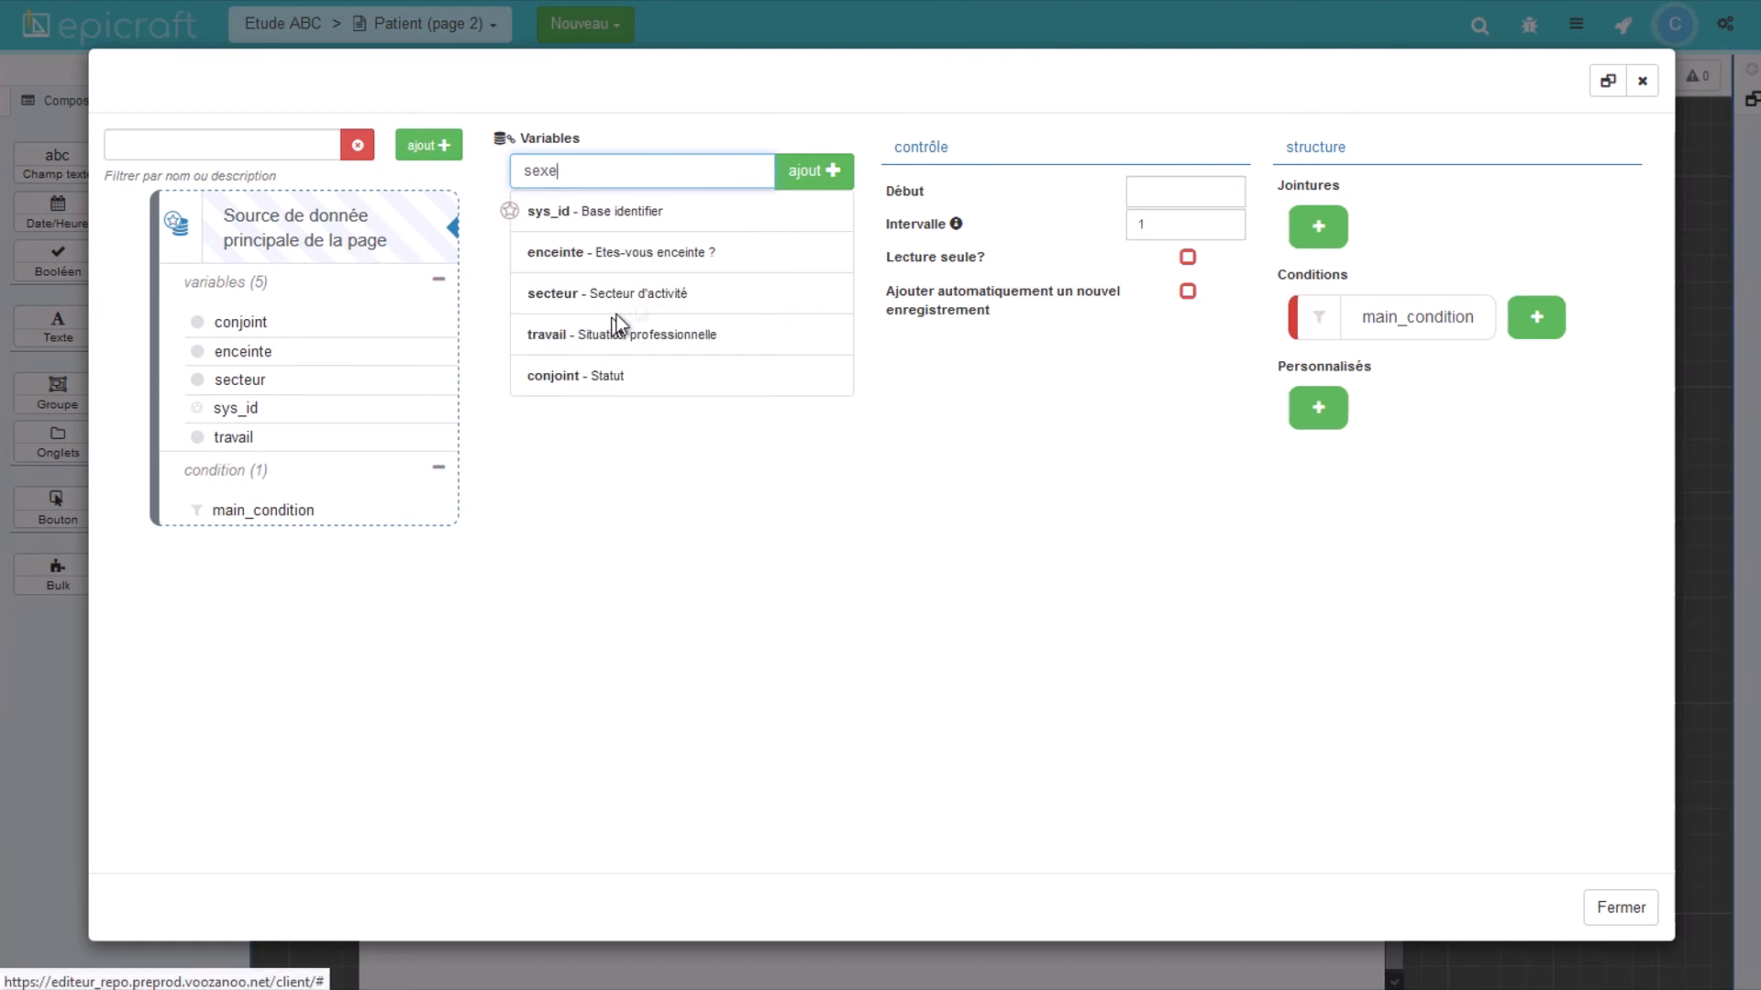
left_click(803, 176)
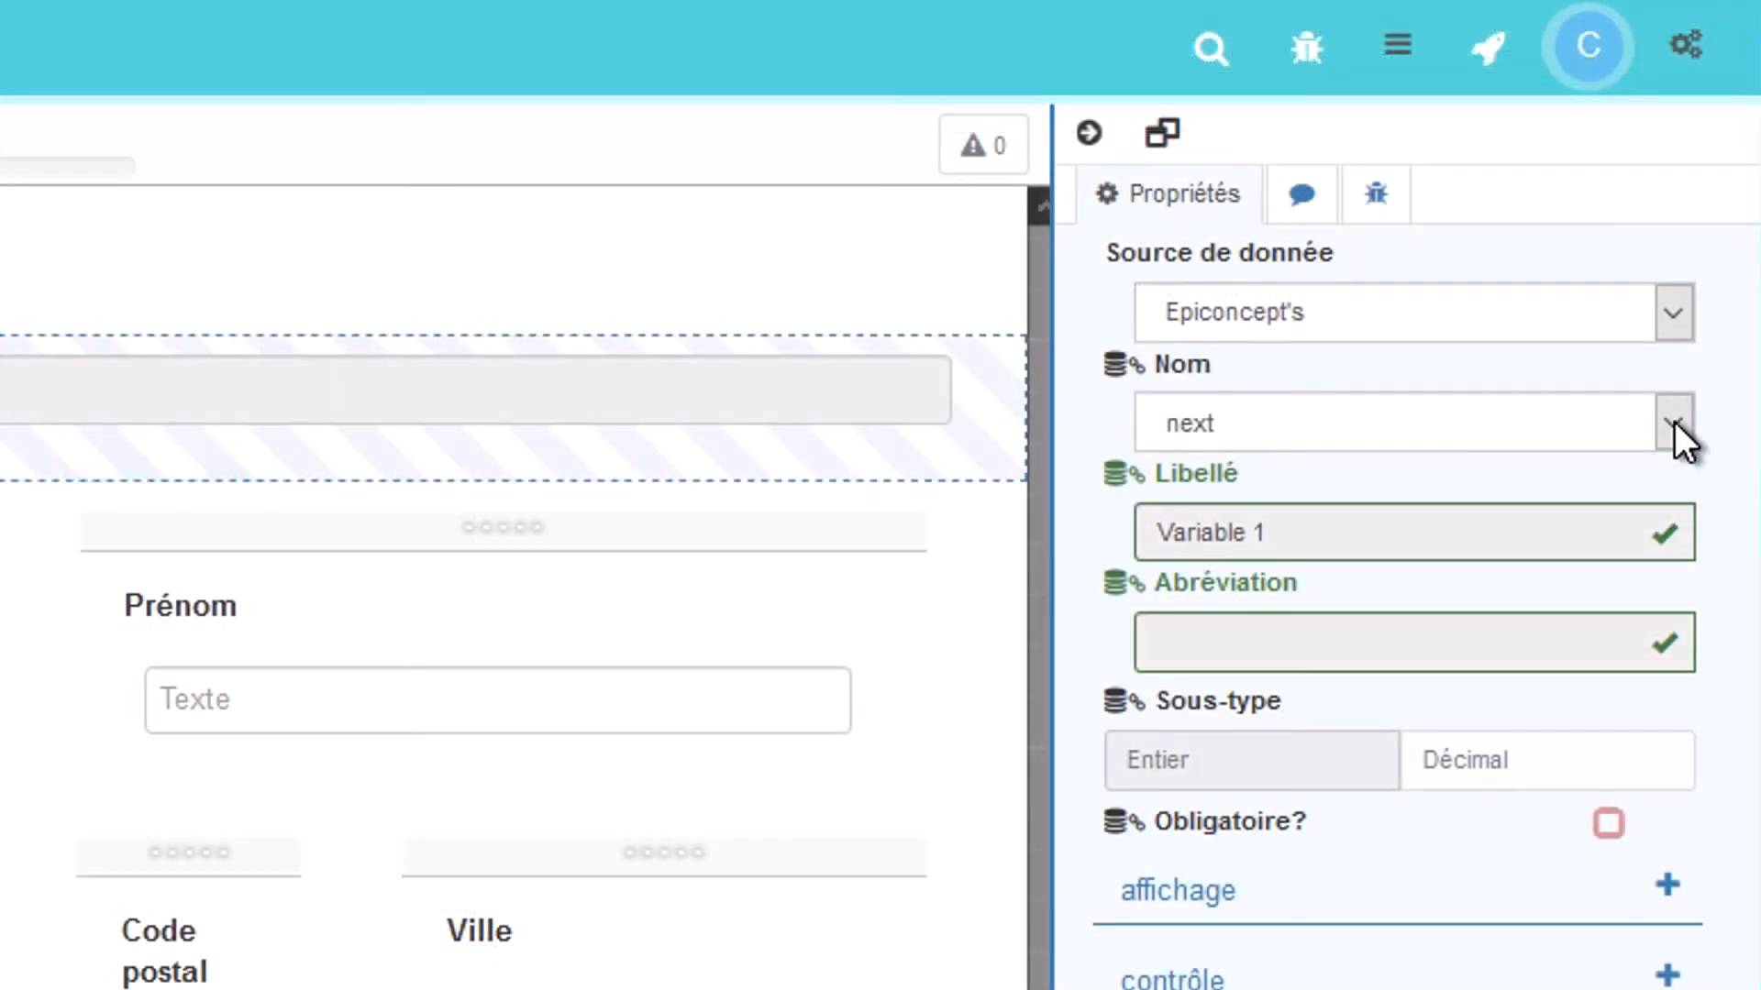
left_click(1674, 422)
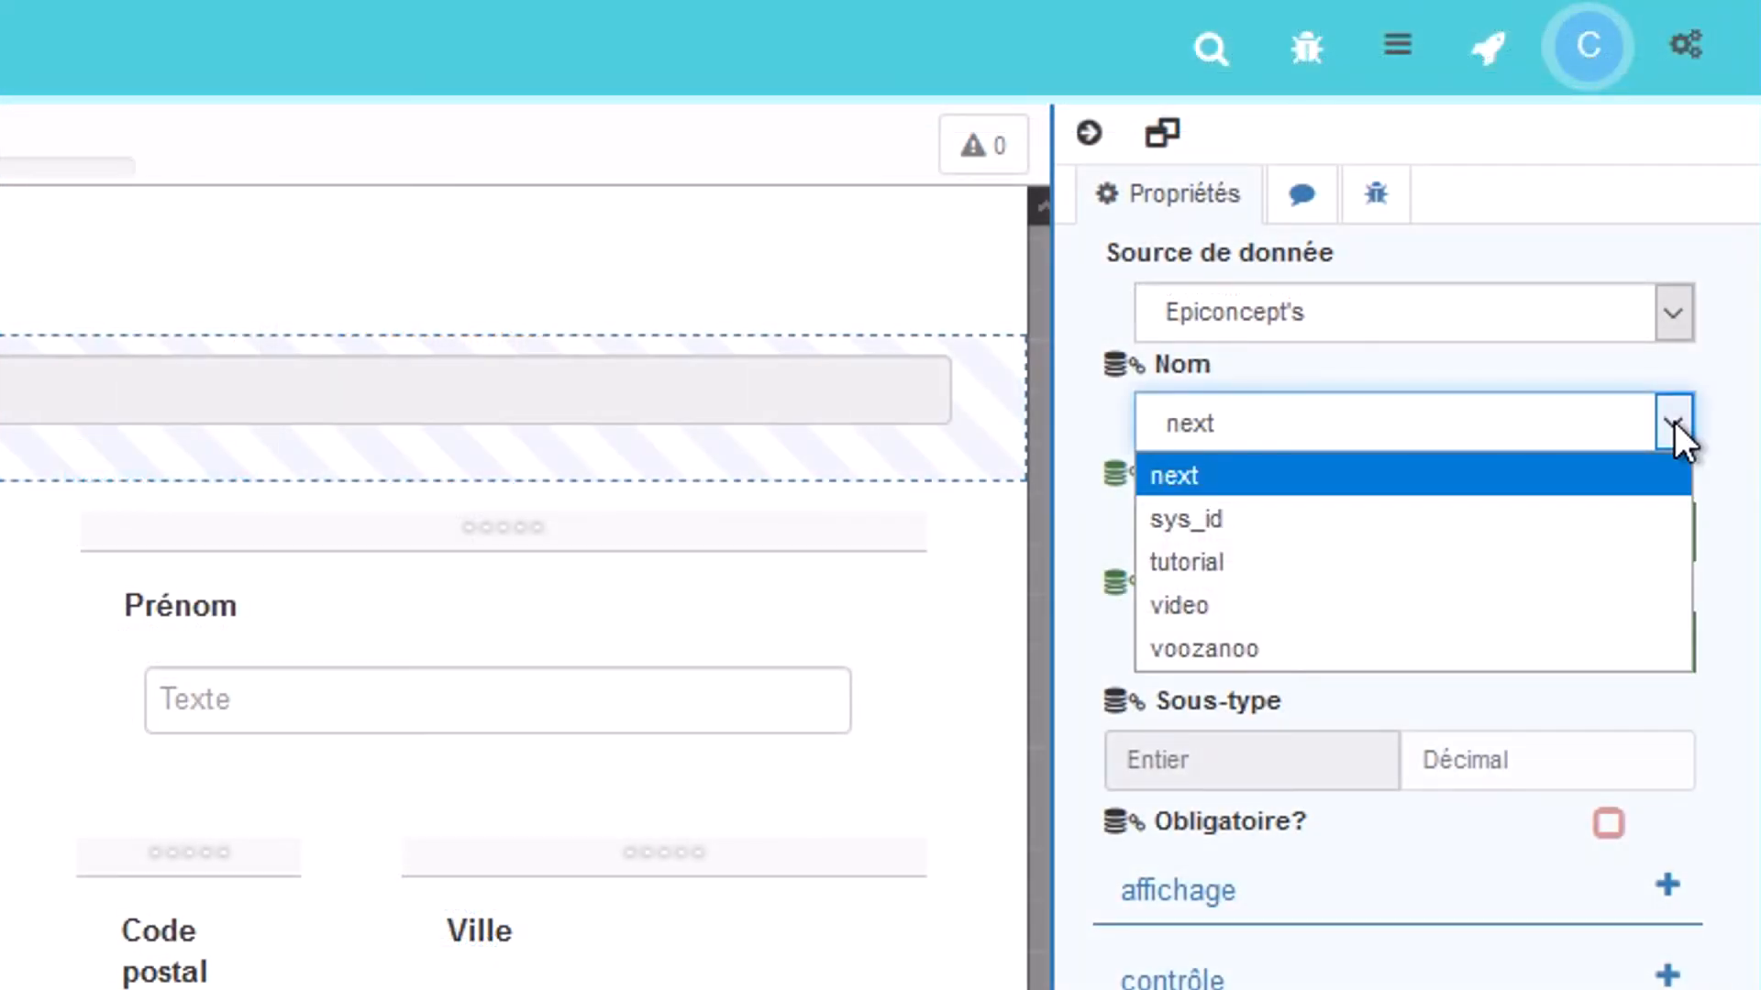